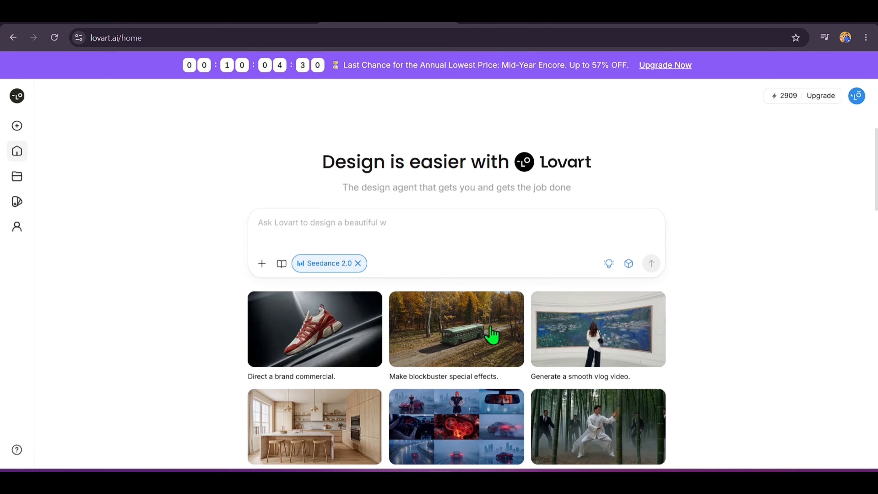
# Step: Load the Seedance 2.0 sample prompts for a smooth vlog video and an immersive apartment tour, and review the tour prompt
pyautogui.click(591, 327)
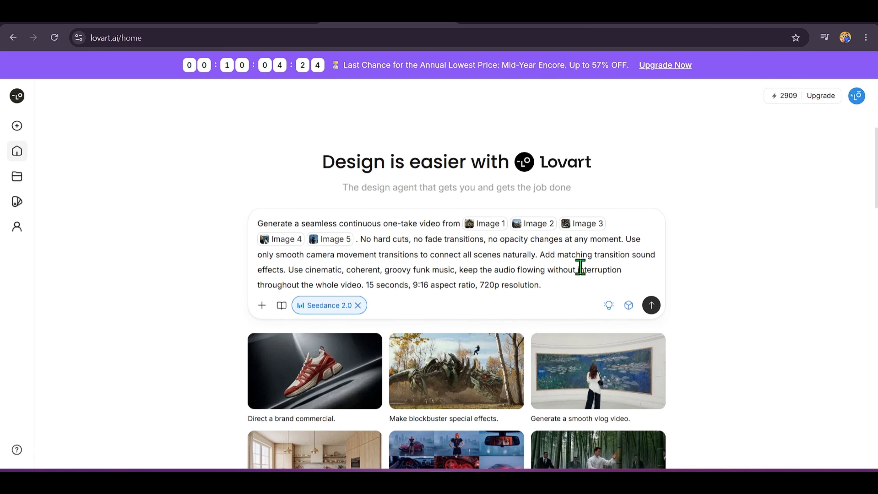
pyautogui.scroll(-3, 723, 251)
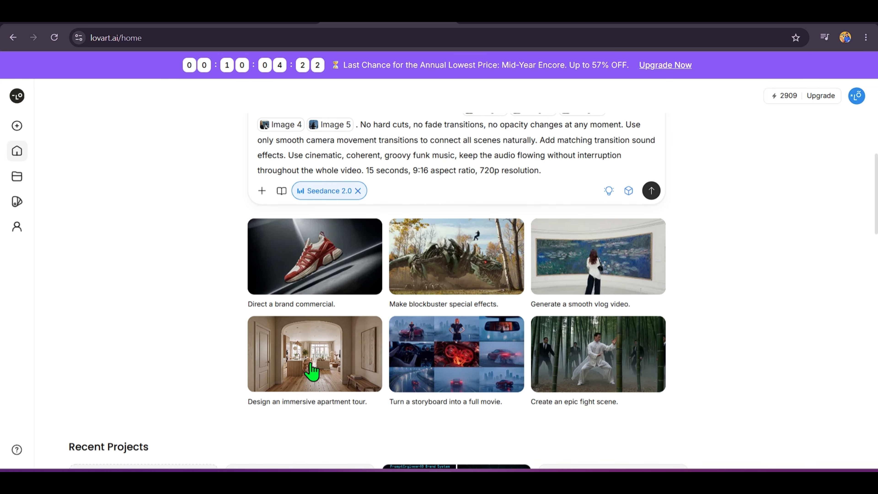
pyautogui.click(308, 369)
pyautogui.scroll(2, 790, 315)
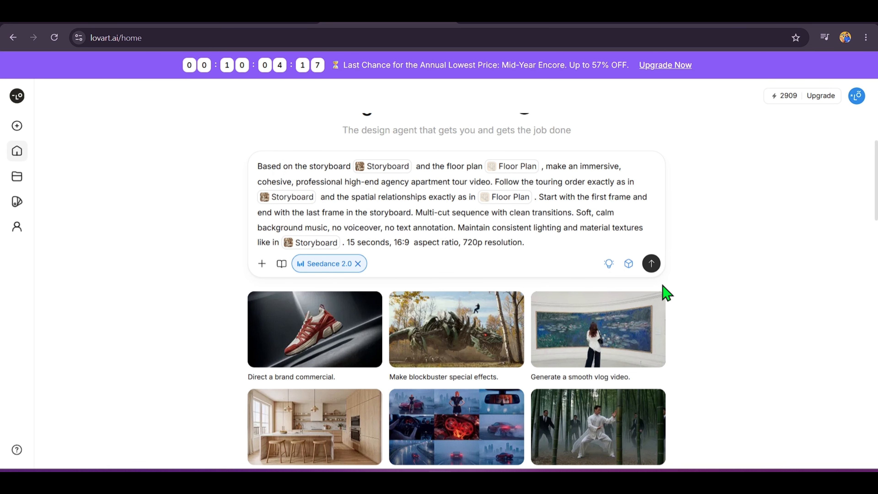
pyautogui.moveTo(542, 244); pyautogui.dragTo(233, 169)
pyautogui.click(688, 247)
# Step: Replace Seedance 2.0 with Nano Banana Pro and load its sample prompts for putting a logo on everything and a classic superhero comic strip
pyautogui.click(358, 263)
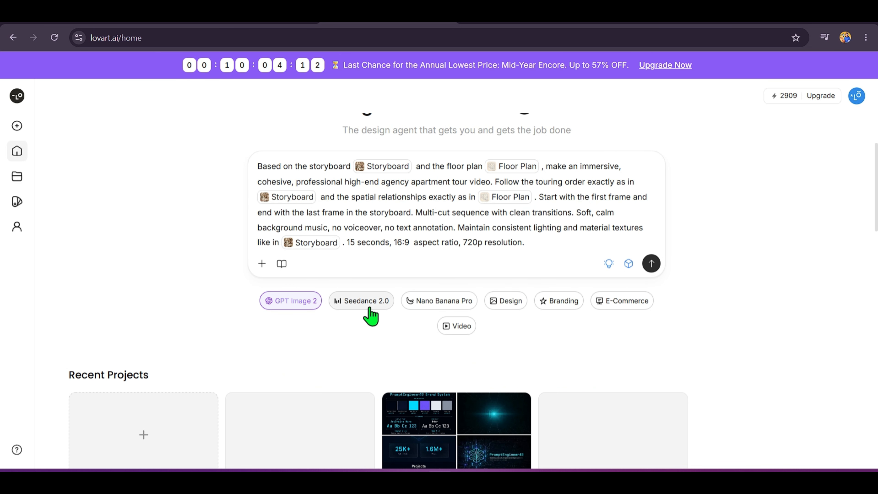
pyautogui.click(456, 301)
pyautogui.scroll(-2, 729, 294)
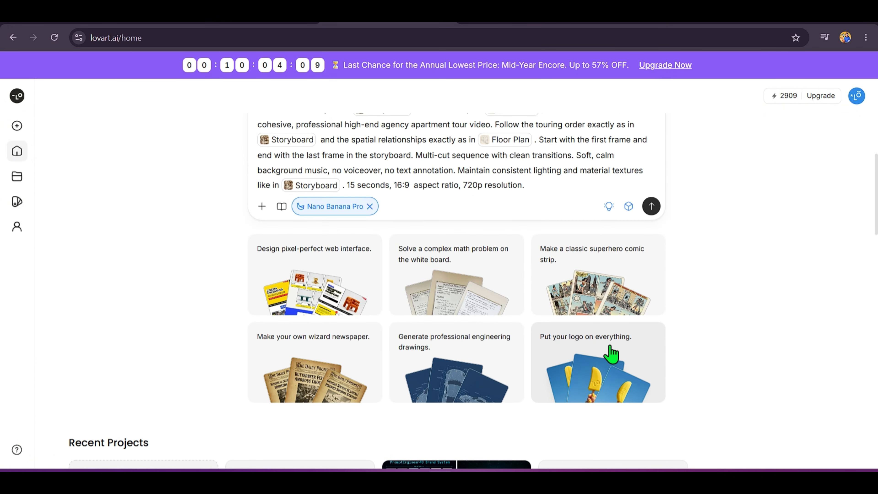
pyautogui.click(611, 356)
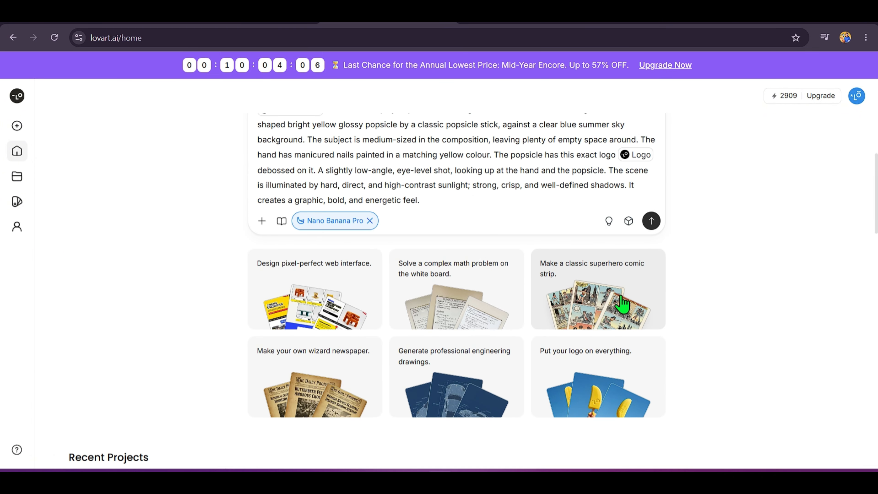
pyautogui.click(605, 294)
pyautogui.scroll(-3, 631, 358)
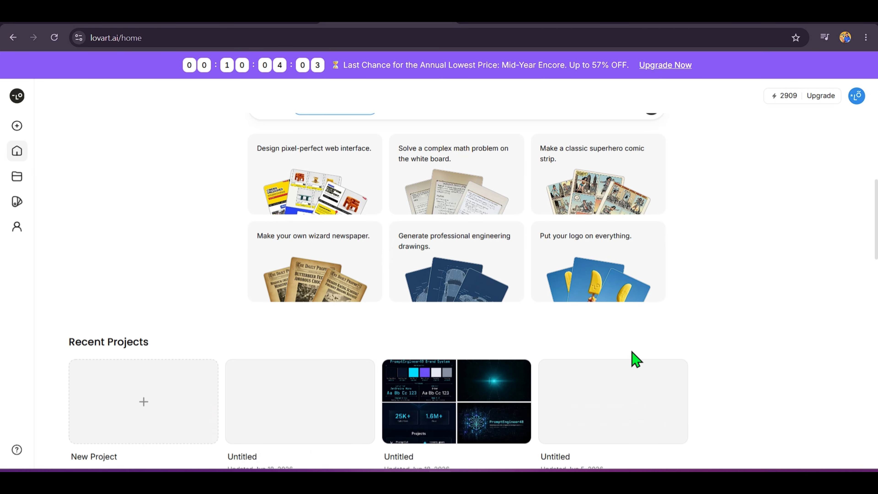
# Step: Clear the comic strip prompt and remove the Nano Banana Pro selection
pyautogui.scroll(8, 737, 343)
pyautogui.hotkey('ctrl', 'a')
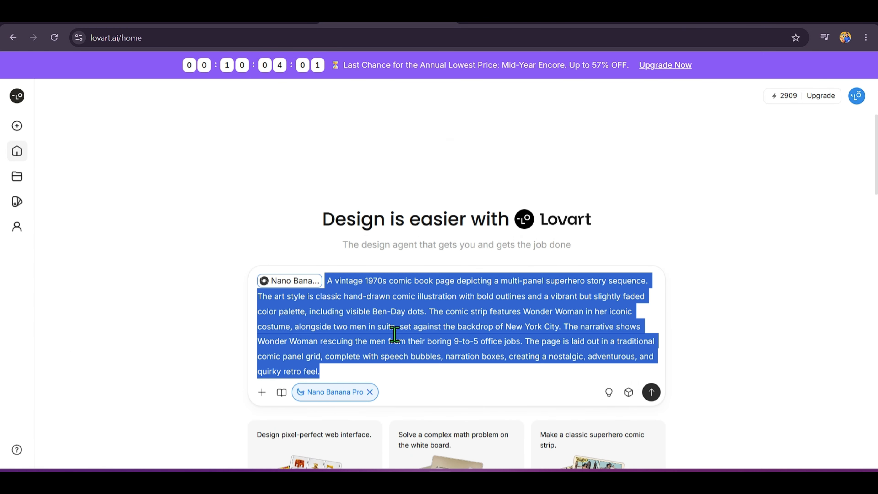
pyautogui.press('BackSpace')
pyautogui.click(369, 323)
# Step: Look at the Design category's samples and load the Branding category's sample prompt for outdoor mockups
pyautogui.scroll(-3, 737, 300)
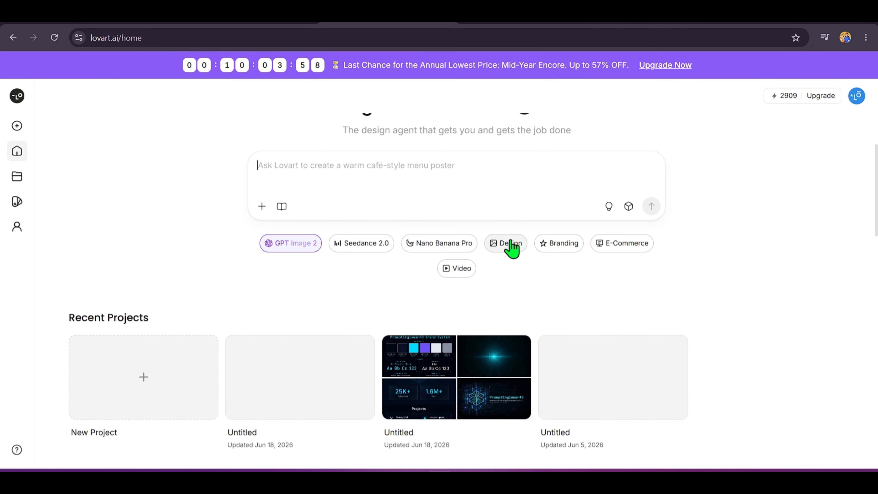
pyautogui.click(507, 245)
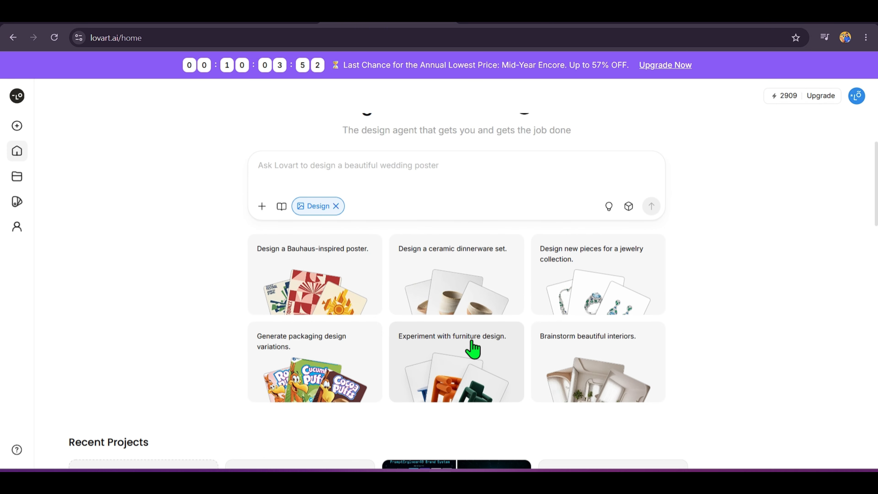
pyautogui.click(405, 334)
pyautogui.click(332, 366)
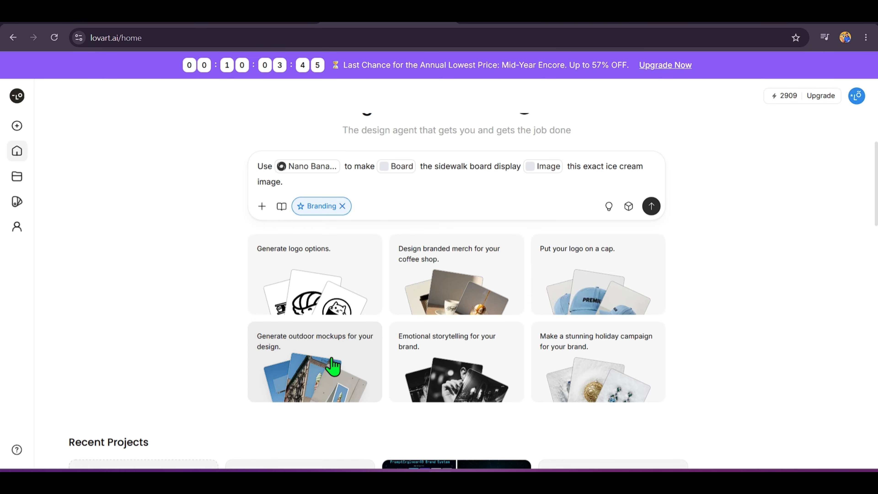
# Step: Switch from Branding to E-Commerce, load the sample prompt for new clothing angles, and remove the E-Commerce category
pyautogui.click(343, 206)
pyautogui.click(611, 246)
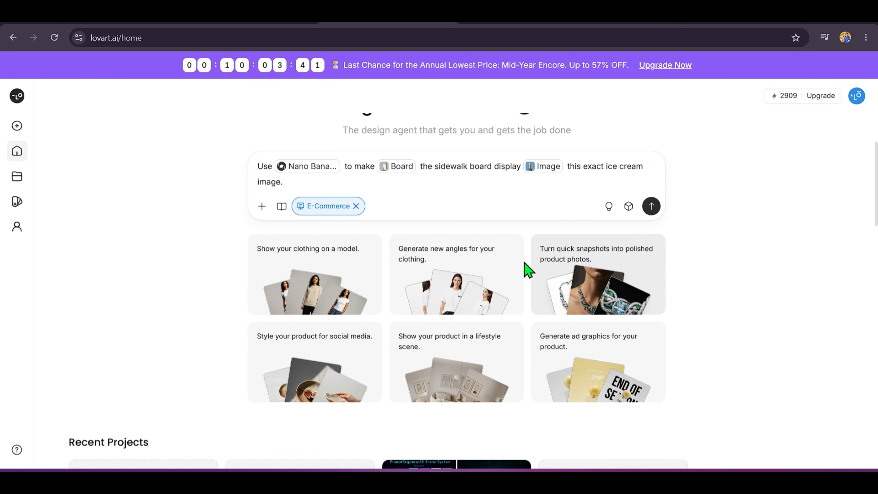
pyautogui.click(430, 279)
pyautogui.click(356, 206)
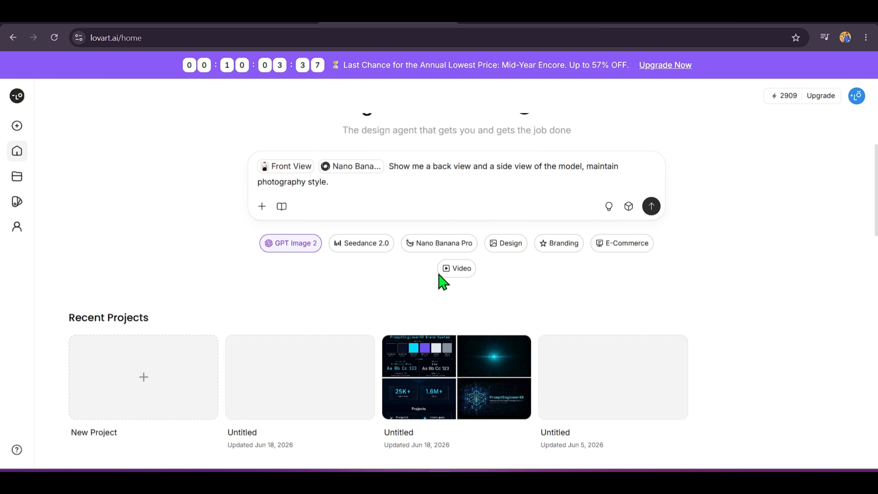
# Step: Choose the Video category, try its cinematic footage sample, and clear the prompt text
pyautogui.click(455, 267)
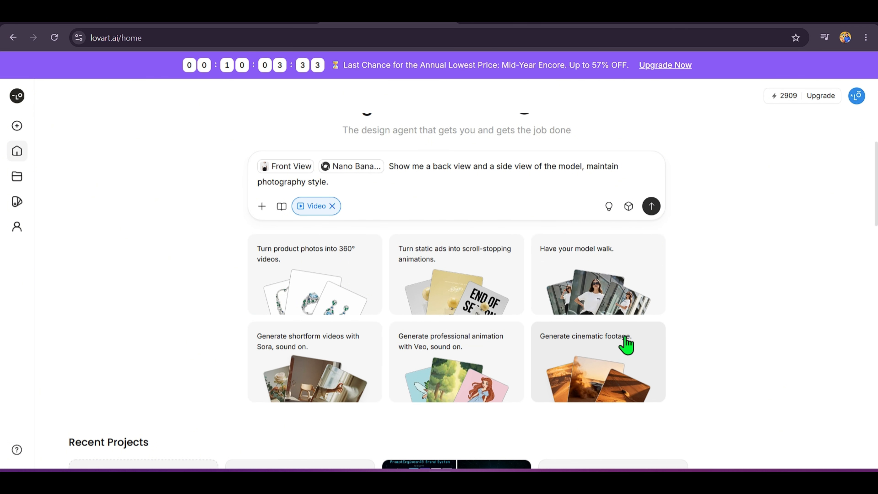
pyautogui.click(616, 363)
pyautogui.tripleClick(490, 187)
pyautogui.press('BackSpace')
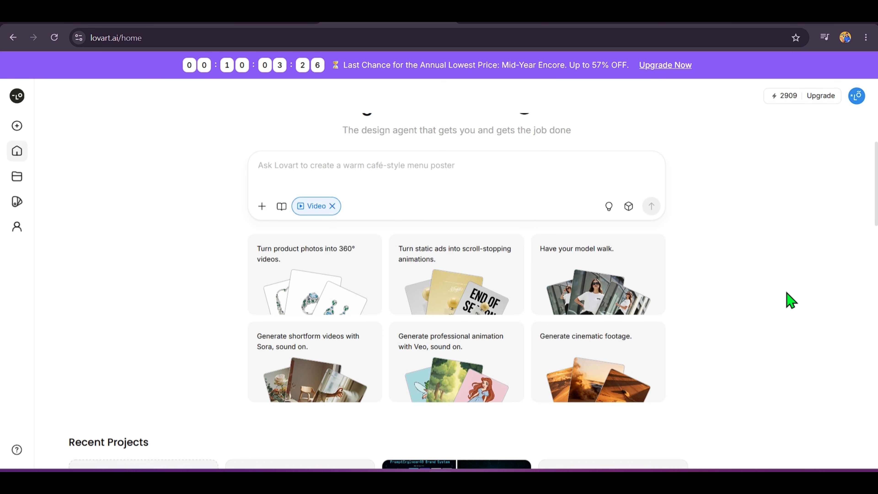
# Step: Browse the Created by Lovarters gallery through its categories from Branding to Architectural Design
pyautogui.scroll(-15, 723, 274)
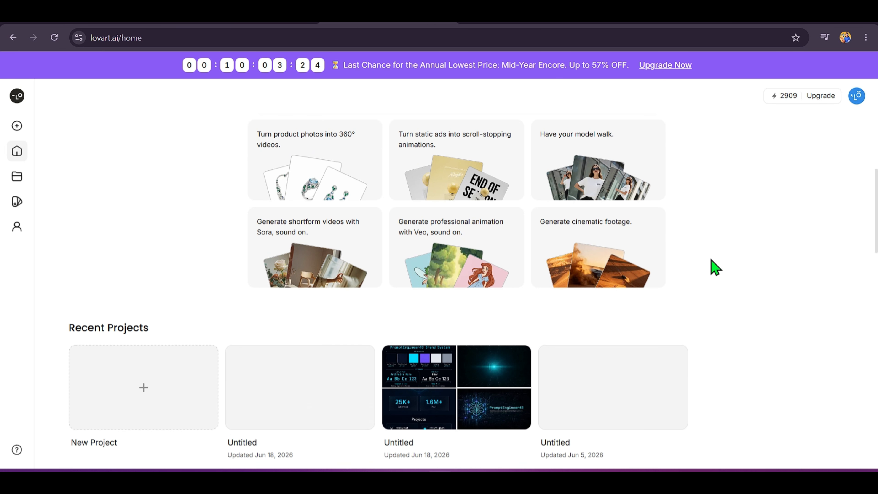
pyautogui.scroll(1, 684, 160)
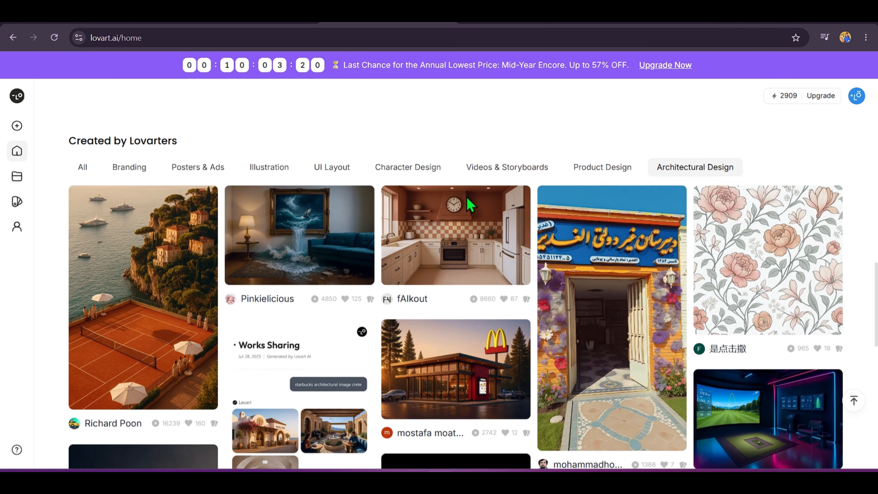
pyautogui.click(131, 161)
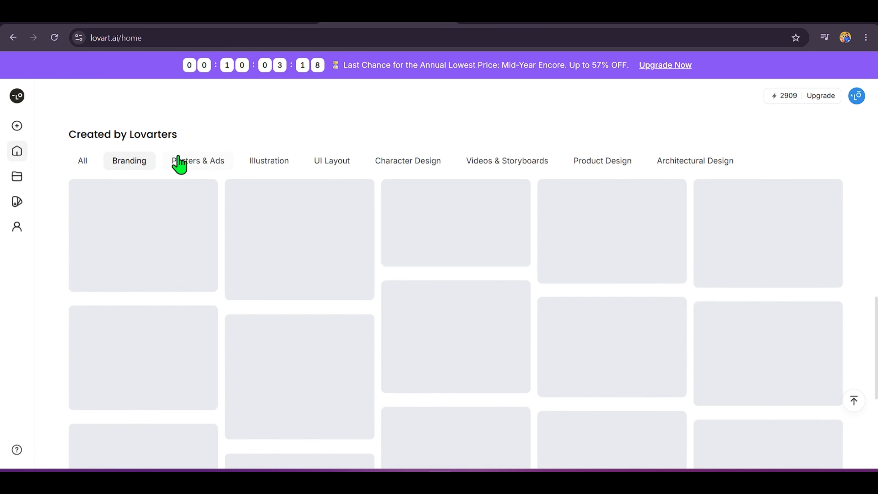
pyautogui.click(180, 162)
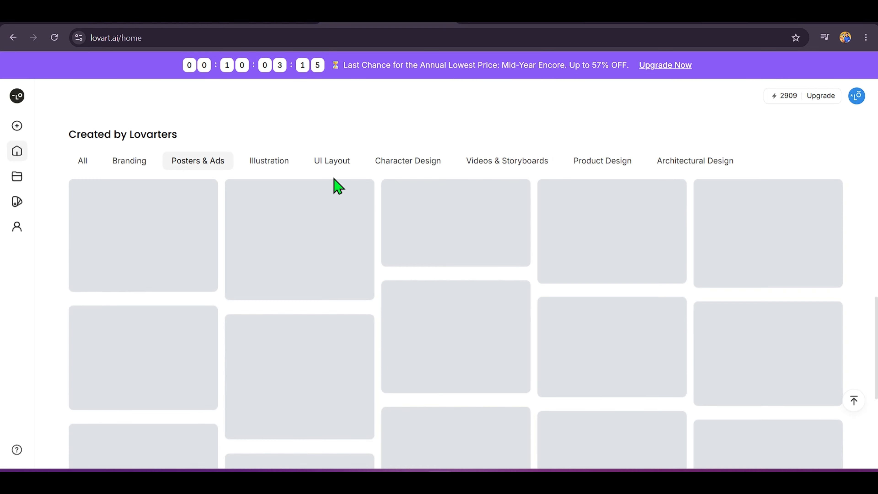
pyautogui.doubleClick(277, 161)
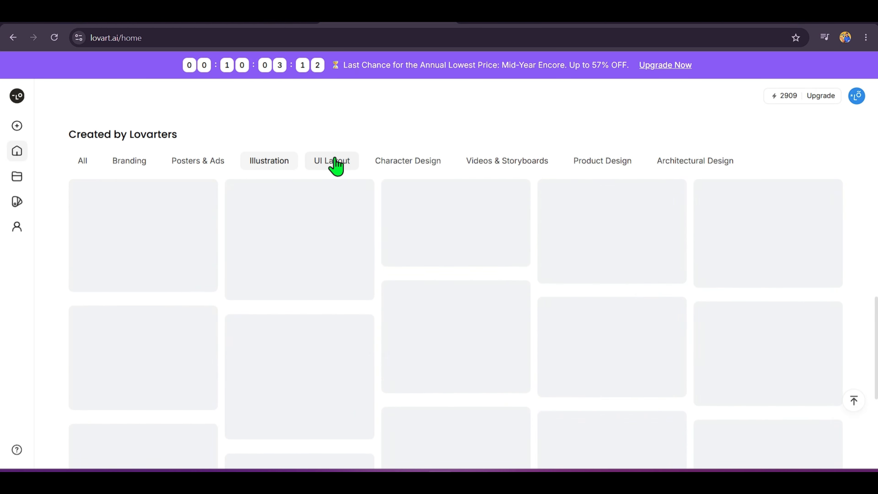
pyautogui.click(335, 165)
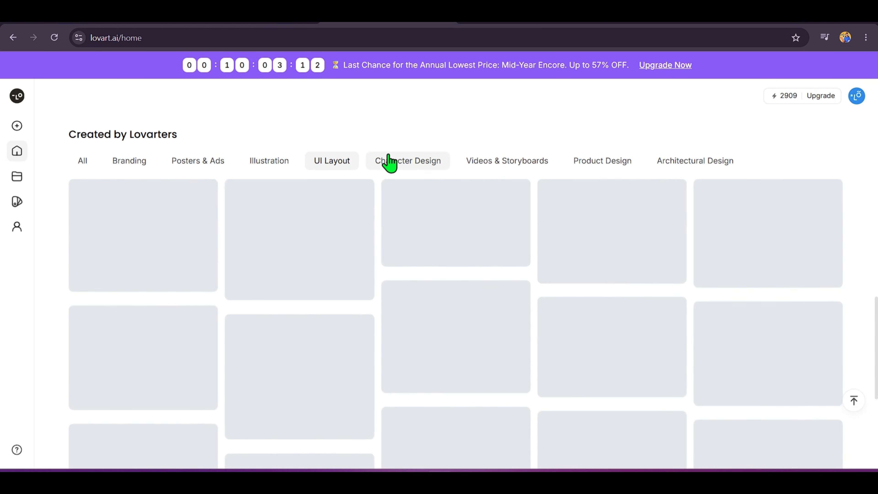
pyautogui.click(404, 166)
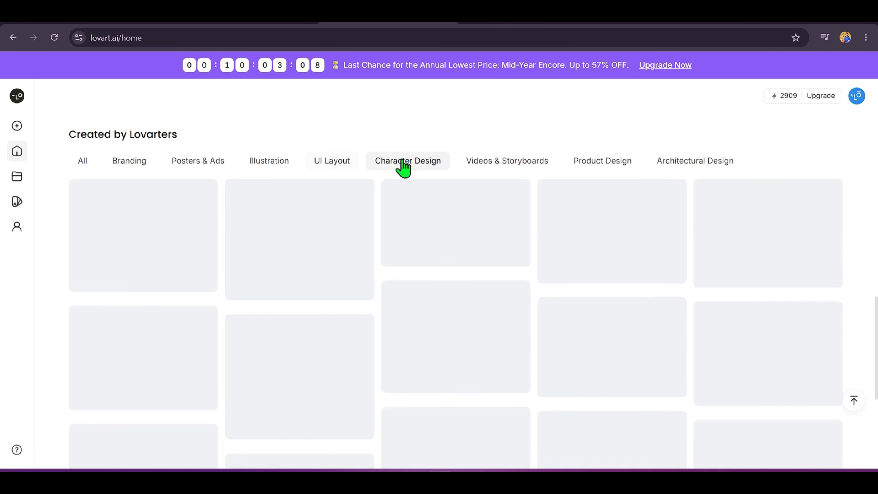
pyautogui.click(512, 168)
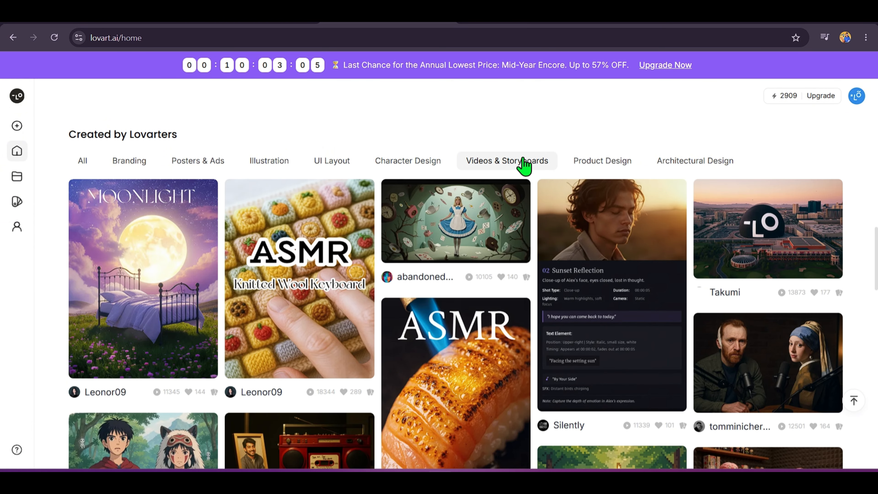
pyautogui.click(623, 168)
pyautogui.click(692, 164)
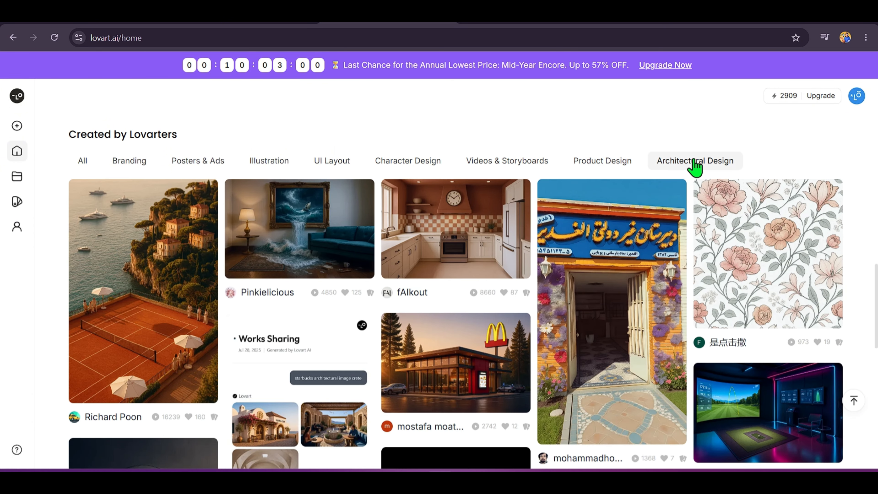
pyautogui.scroll(-3, 604, 323)
pyautogui.scroll(-10, 619, 315)
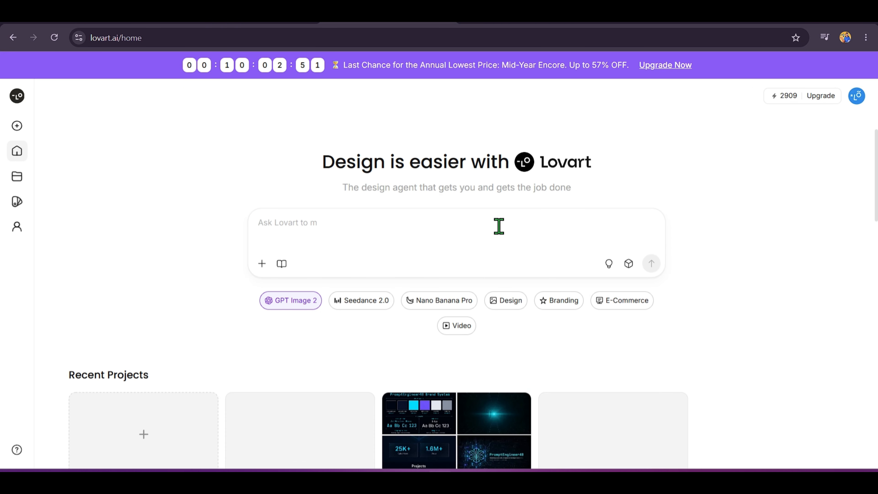
# Step: Turn on the prompt box's lightbulb mode and review the available image, video and 3D models
pyautogui.click(609, 264)
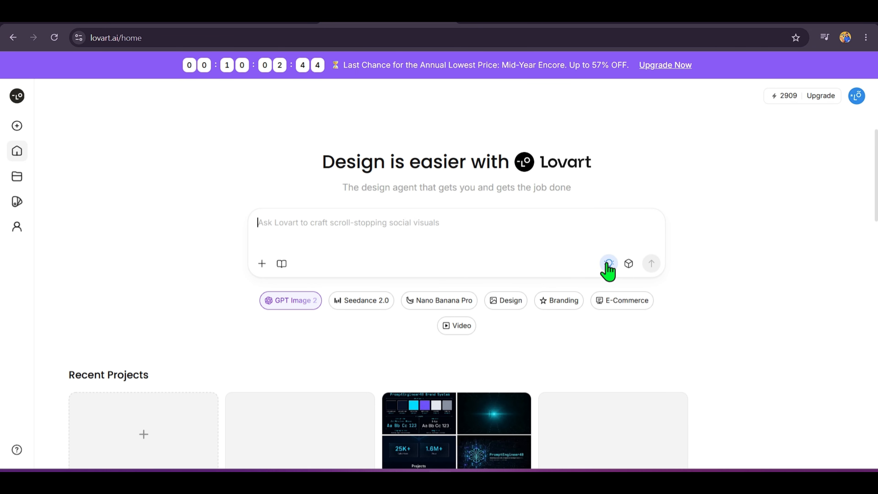
pyautogui.click(628, 265)
pyautogui.scroll(2, 751, 190)
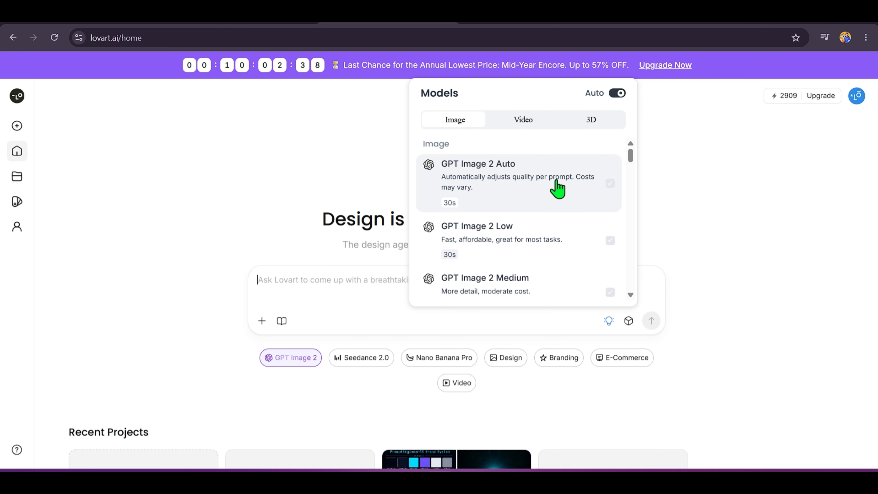
pyautogui.scroll(-10, 557, 188)
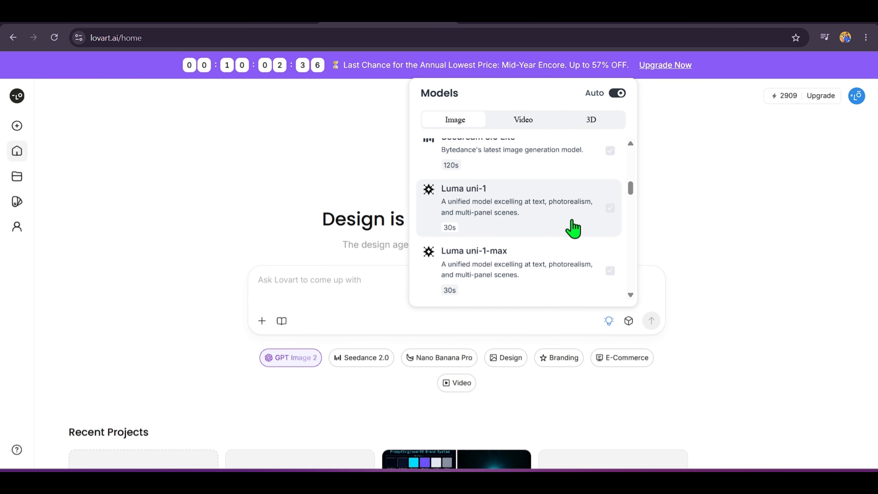
pyautogui.click(524, 121)
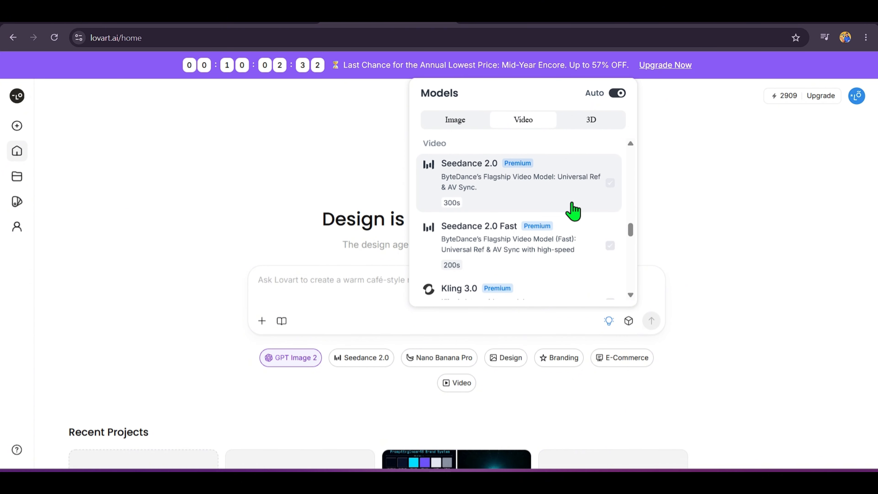
pyautogui.scroll(-8, 573, 204)
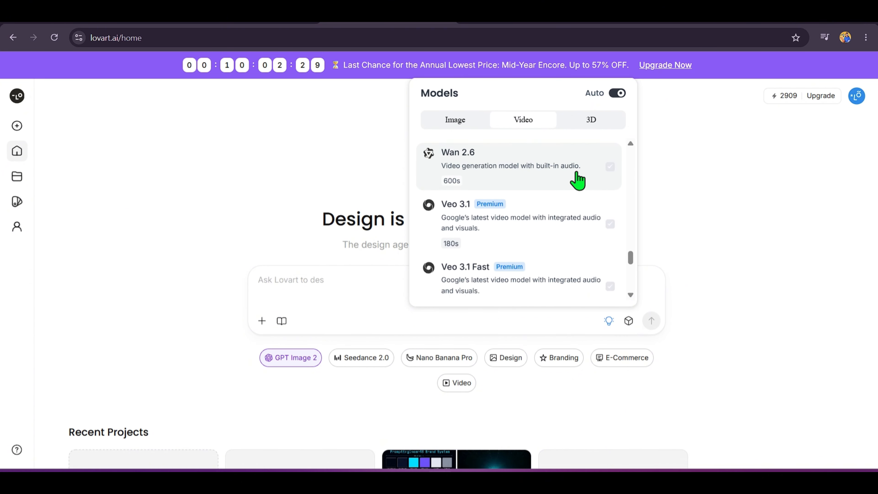
pyautogui.click(594, 123)
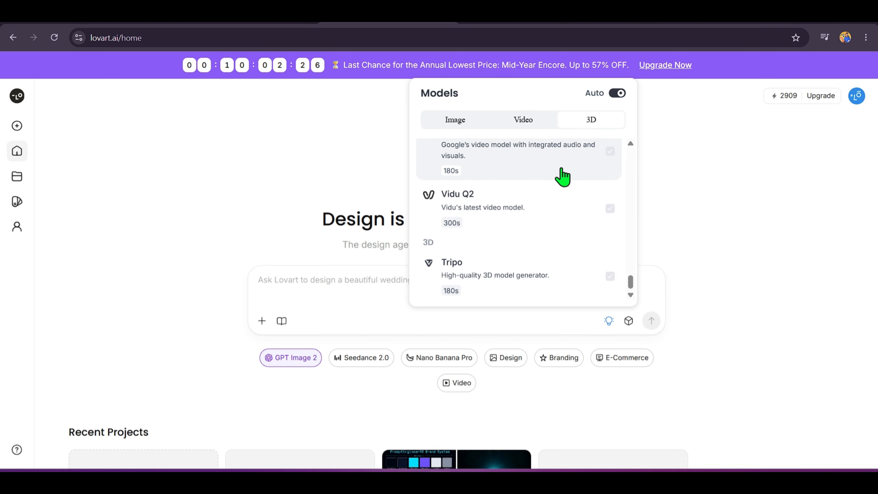
pyautogui.scroll(10, 564, 183)
pyautogui.scroll(5, 561, 188)
pyautogui.click(745, 190)
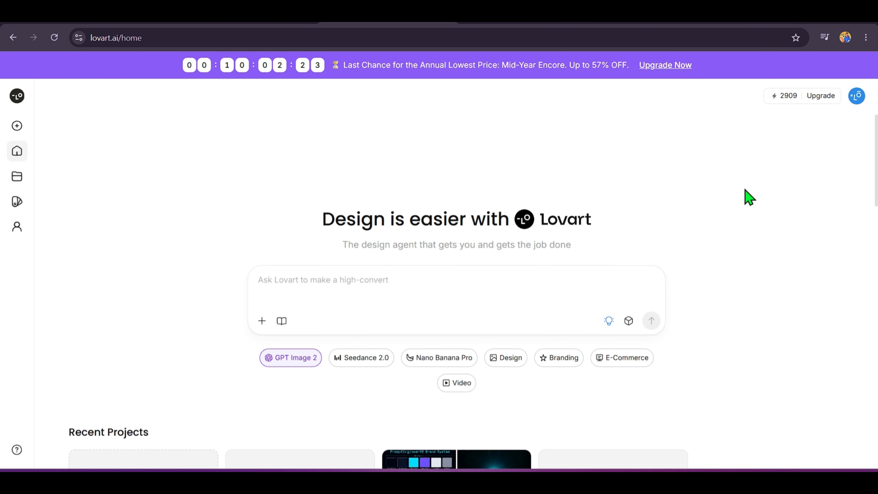
# Step: Check the Auto setting for model selection and return to the empty prompt box
pyautogui.click(629, 320)
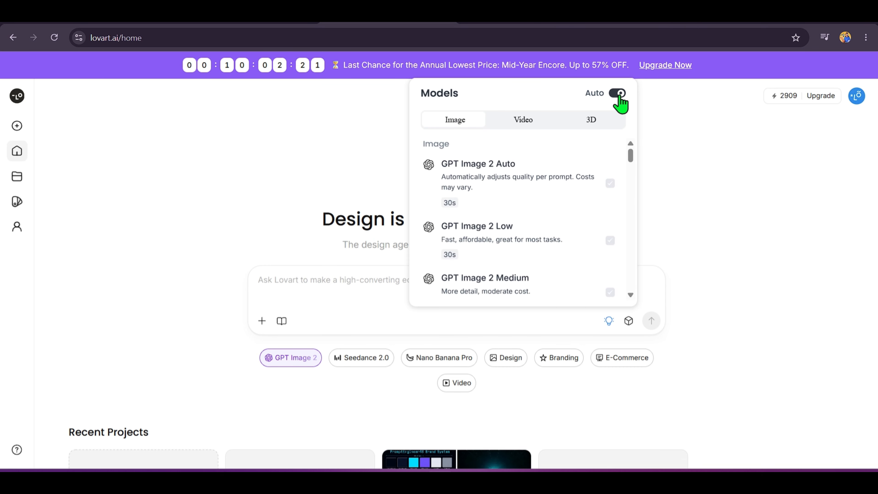
pyautogui.click(762, 224)
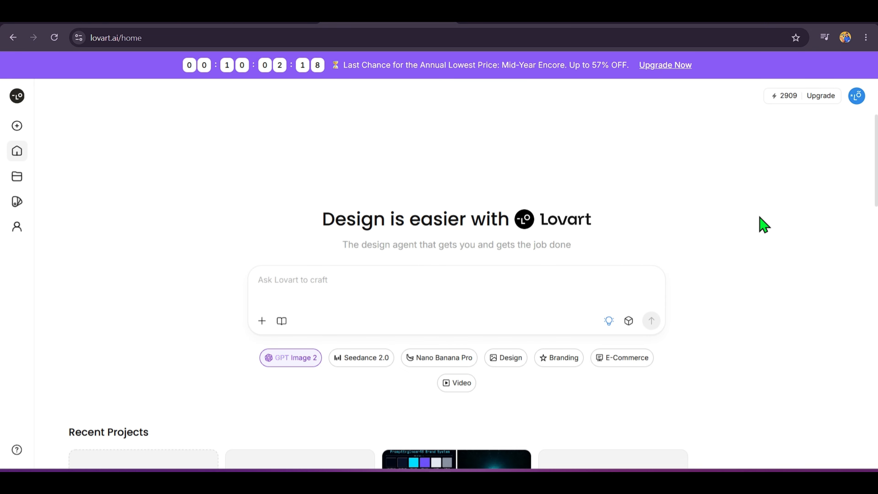
pyautogui.click(338, 298)
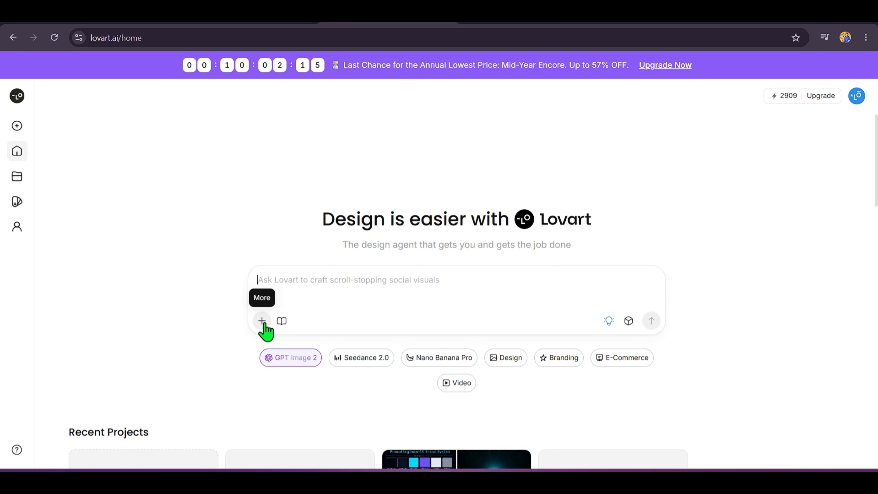
# Step: Check the prompt box's additional options for file upload and web search without changing them
pyautogui.click(262, 322)
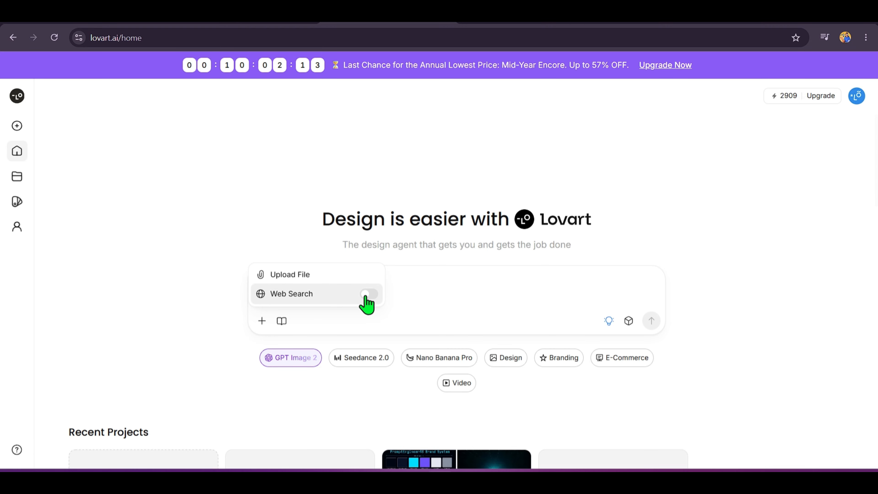
pyautogui.click(822, 227)
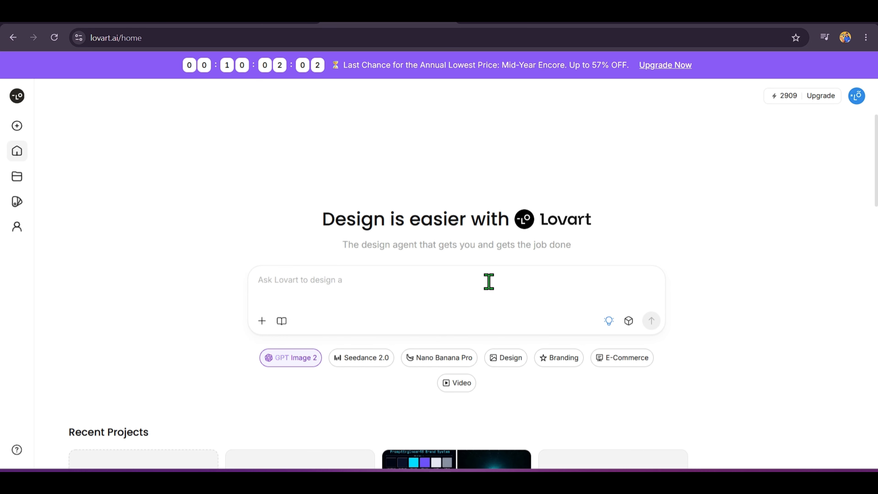
# Step: Submit a prompt for a premium futuristic VisionAI smart glasses hero shot with a matte black titanium frame, dark studio background and cinematic lighting
pyautogui.hotkey('ctrl', 'v')
pyautogui.scroll(2, 519, 342)
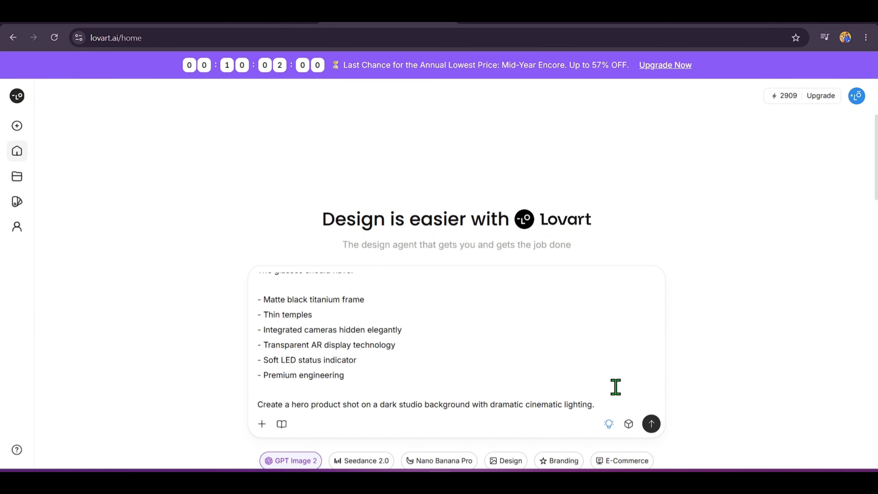
pyautogui.click(651, 424)
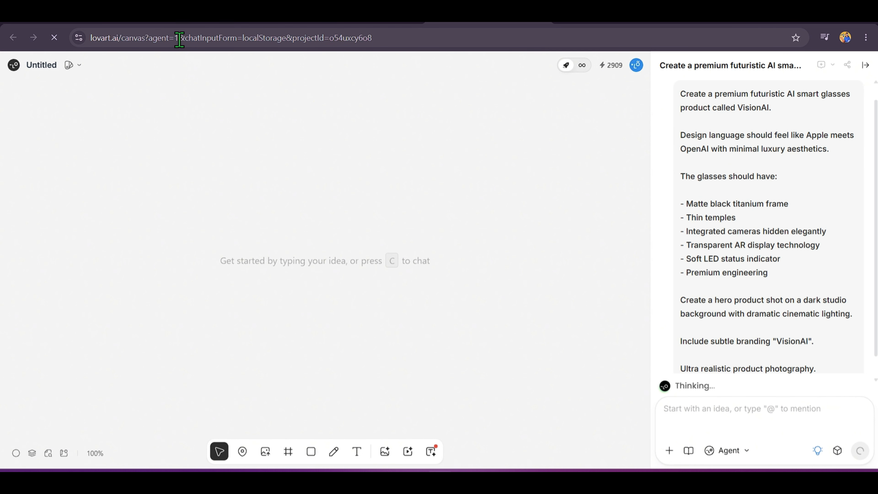
# Step: Widen the chat area beside the canvas to make the submitted VisionAI prompt easier to read
pyautogui.scroll(1, 808, 213)
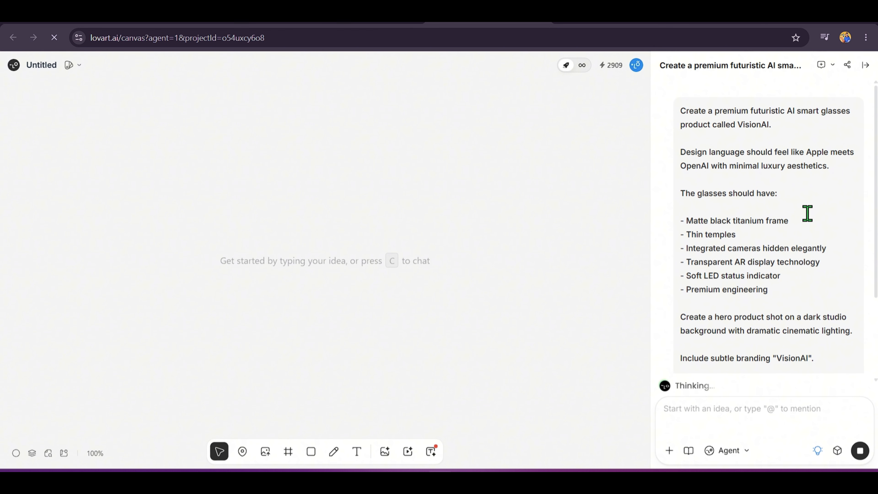
pyautogui.moveTo(681, 115); pyautogui.dragTo(790, 115)
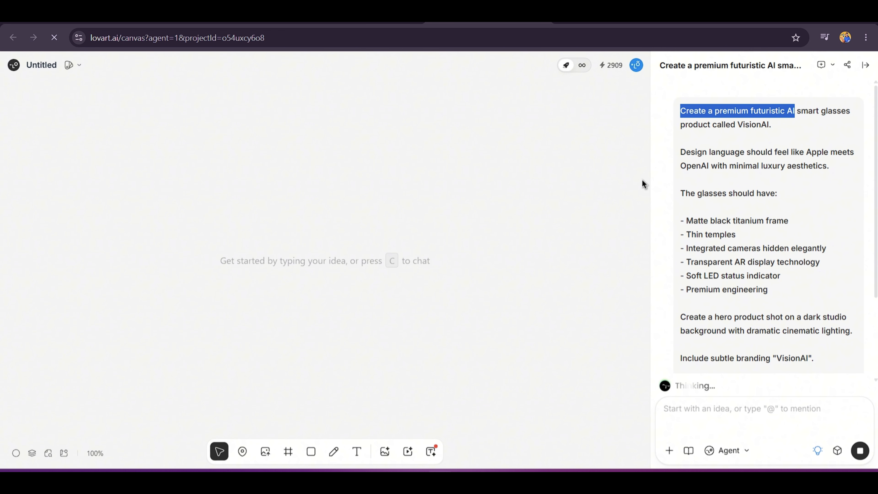
pyautogui.moveTo(651, 176); pyautogui.dragTo(542, 166)
pyautogui.click(650, 147)
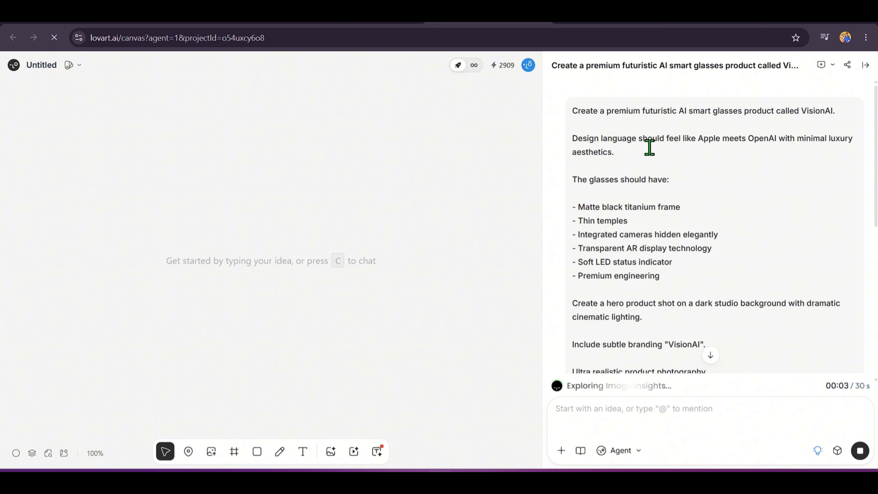
# Step: Read through the submitted prompt's design language, glasses features, hero shot, branding and photography requirements
pyautogui.moveTo(657, 139); pyautogui.dragTo(802, 135)
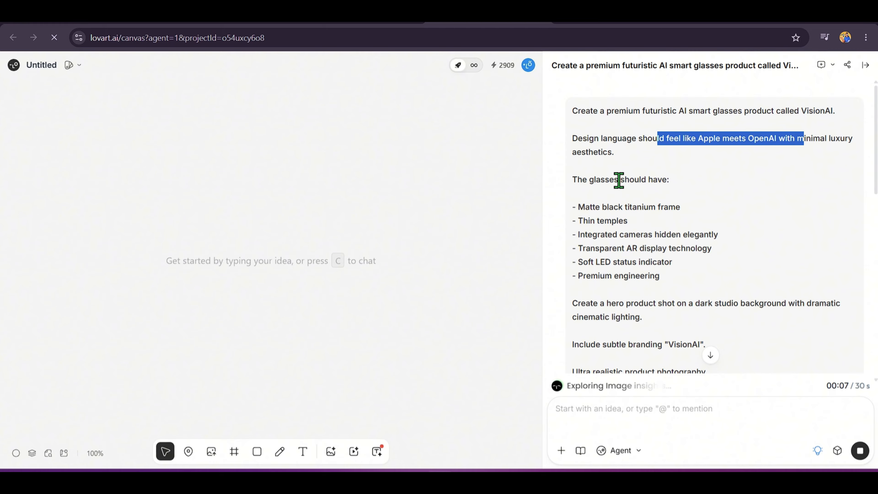
pyautogui.click(589, 212)
pyautogui.moveTo(590, 212); pyautogui.dragTo(652, 207)
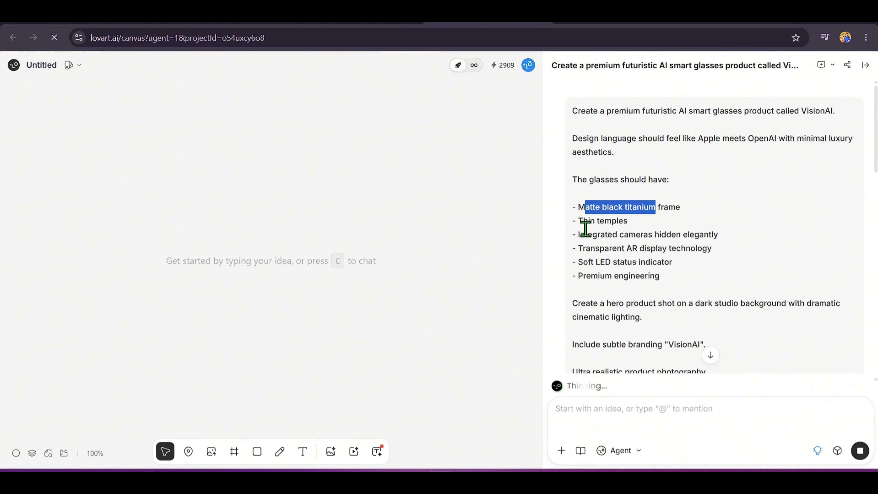
pyautogui.moveTo(578, 220); pyautogui.dragTo(639, 222)
pyautogui.moveTo(574, 237); pyautogui.dragTo(711, 234)
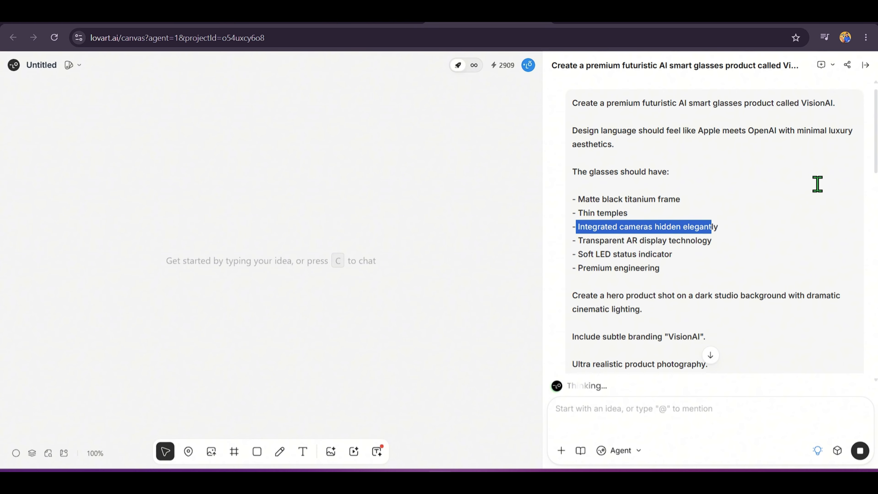
pyautogui.scroll(-1, 818, 184)
pyautogui.moveTo(583, 196); pyautogui.dragTo(662, 205)
pyautogui.moveTo(583, 219); pyautogui.dragTo(775, 193)
pyautogui.scroll(-1, 799, 151)
pyautogui.click(764, 195)
pyautogui.moveTo(576, 203); pyautogui.dragTo(653, 203)
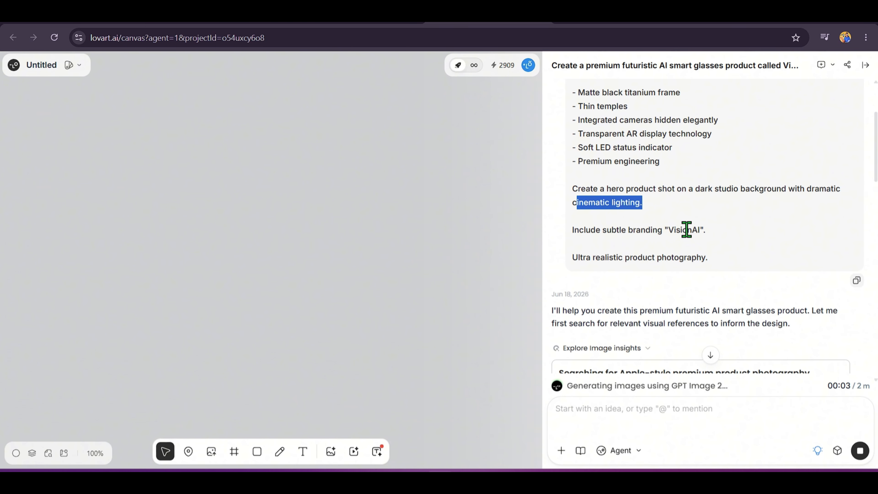
pyautogui.moveTo(591, 258); pyautogui.dragTo(614, 258)
pyautogui.moveTo(666, 262); pyautogui.dragTo(691, 258)
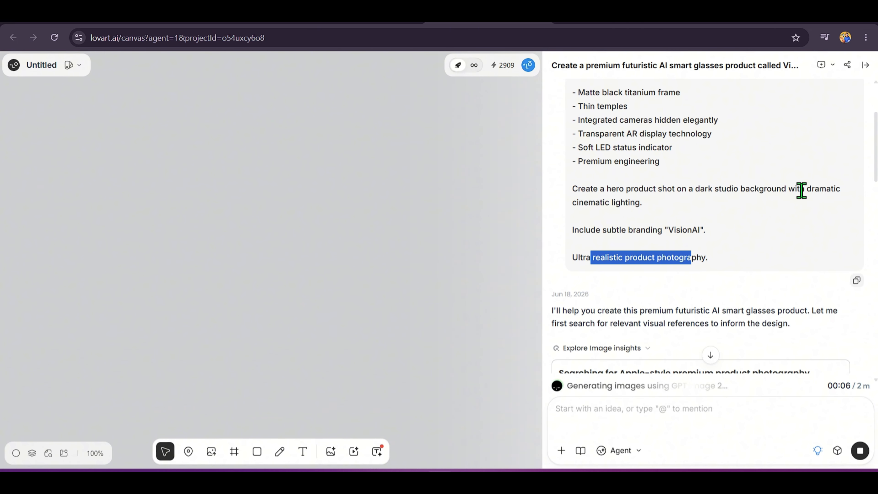
# Step: Review the agent's reference searches and inspect the generated VisionAI hero image in the chat and on the canvas
pyautogui.scroll(-5, 800, 193)
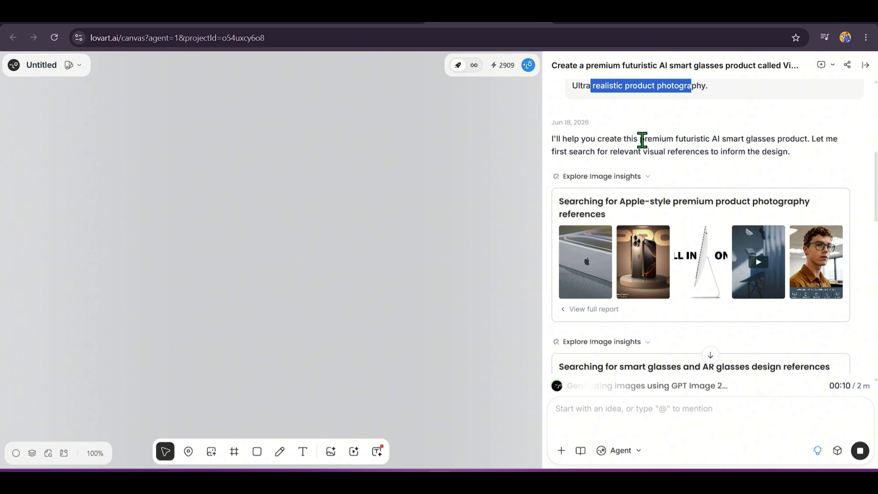
pyautogui.scroll(-12, 809, 166)
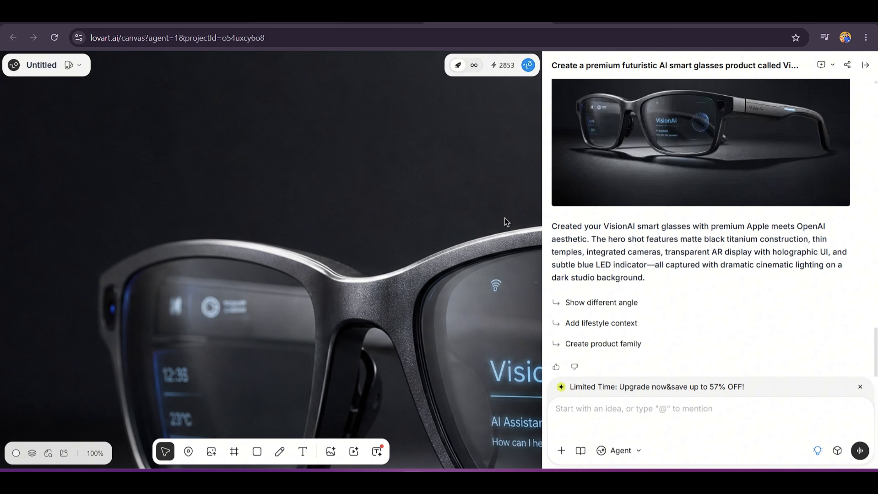
pyautogui.scroll(2, 745, 215)
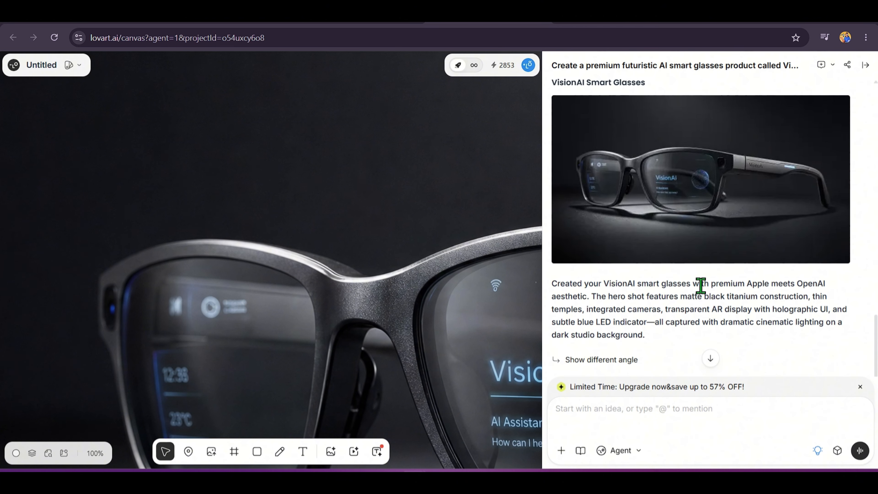
pyautogui.scroll(-10, 272, 299)
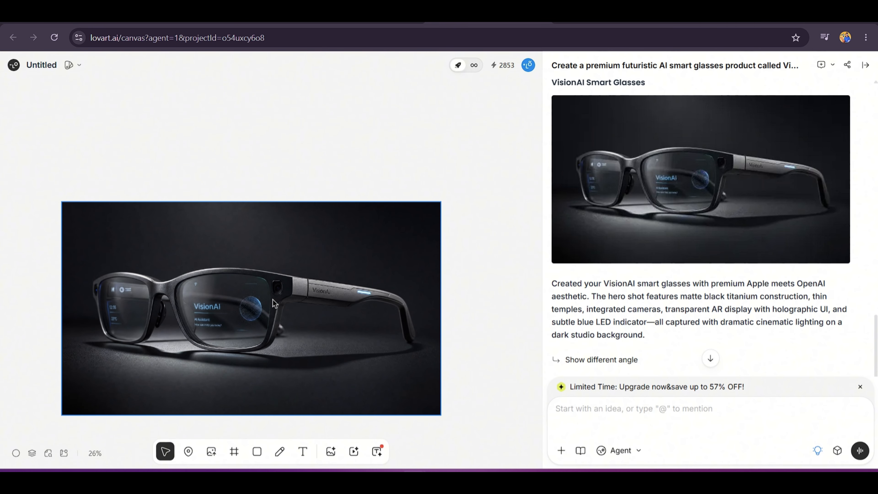
pyautogui.scroll(3, 272, 299)
pyautogui.hscroll(-2, 137, 256)
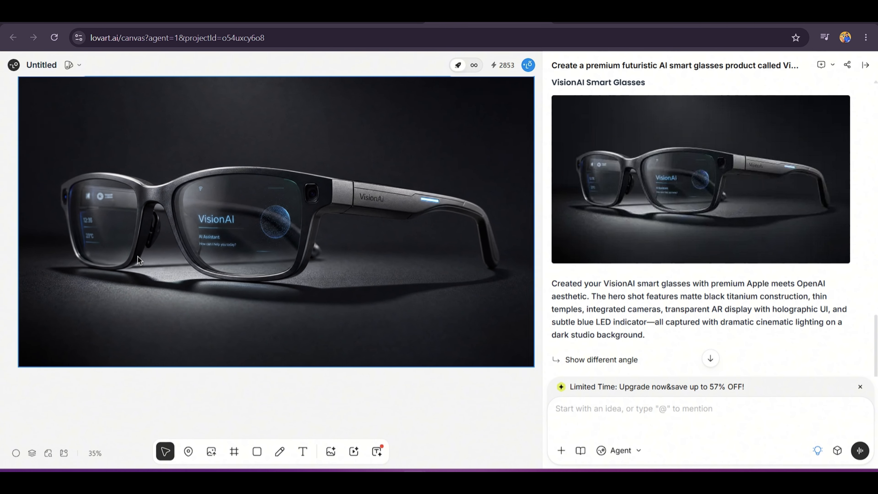
pyautogui.scroll(-2, 138, 257)
pyautogui.scroll(-2, 832, 257)
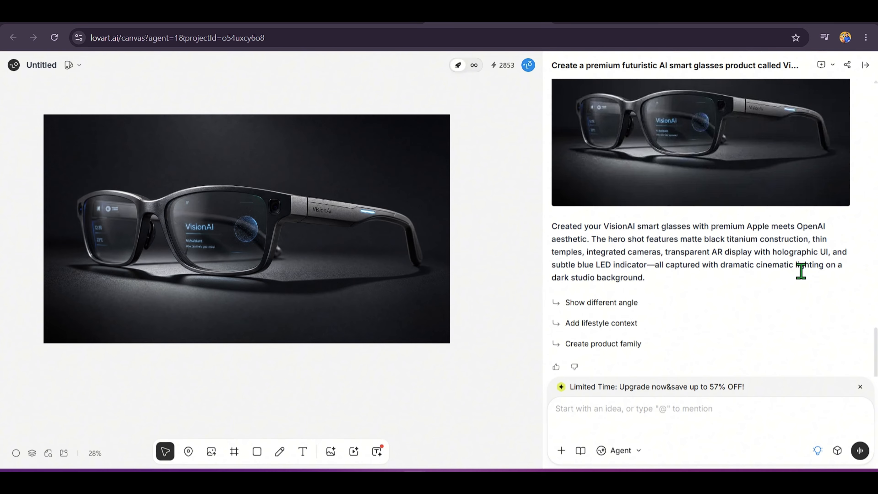
# Step: Request front, side, folded, top-down, exploded engineering and lifestyle views of VisionAI with identical design language and branding, removing the blank lines around the list
pyautogui.click(637, 408)
pyautogui.write('Create multiple views of VisionAI smart glasses.  Include:  - Front view - Side view - Folded view - Top-down view - Exploded engineering view - Lifestyle shot worn by a young professional  Maintain identical design language and branding.')
pyautogui.scroll(3, 704, 372)
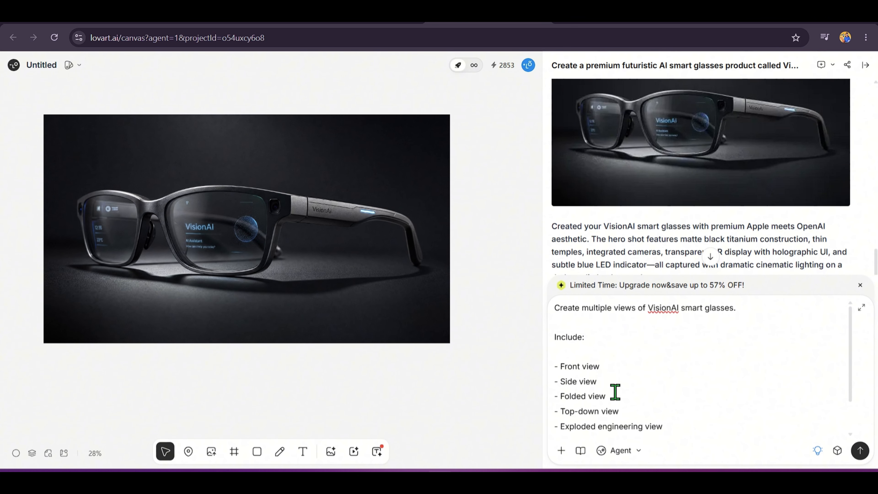
pyautogui.scroll(-2, 750, 355)
pyautogui.scroll(2, 622, 318)
pyautogui.scroll(-1, 587, 353)
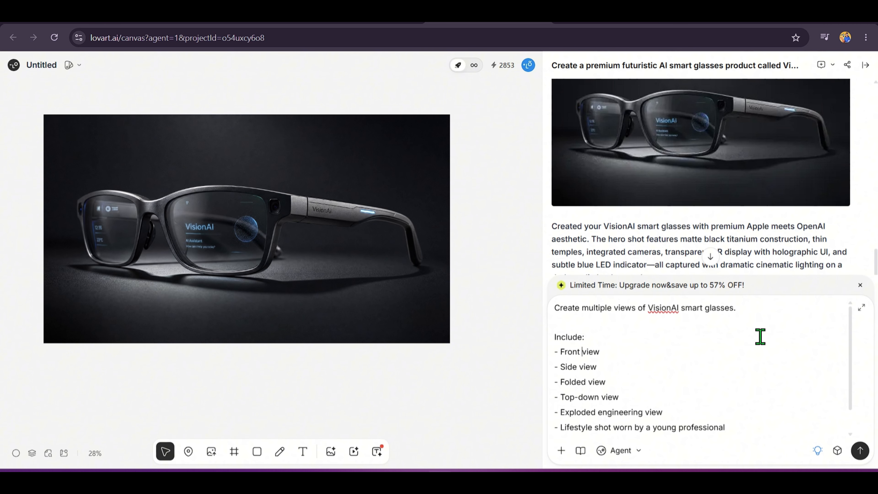
pyautogui.scroll(-2, 754, 341)
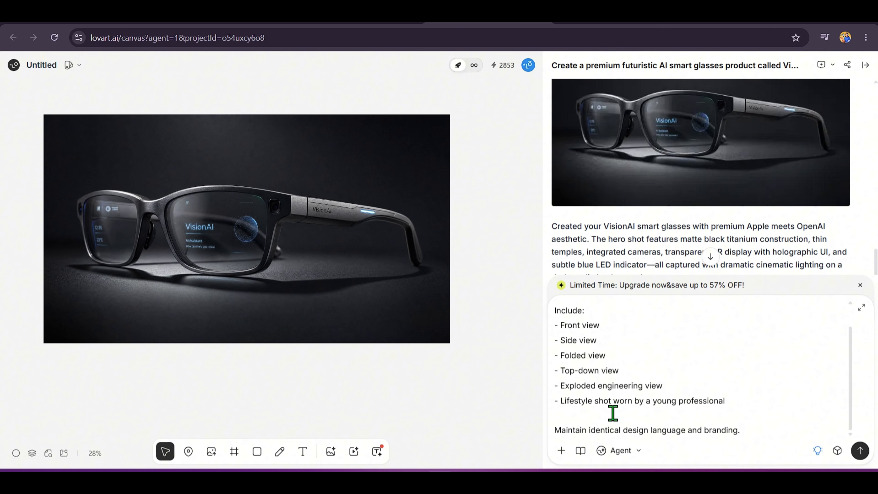
pyautogui.press('BackSpace')
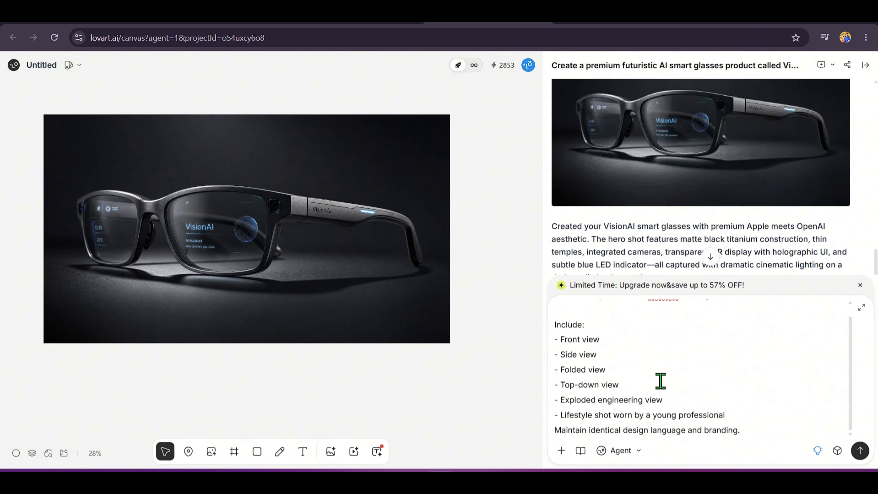
pyautogui.click(859, 450)
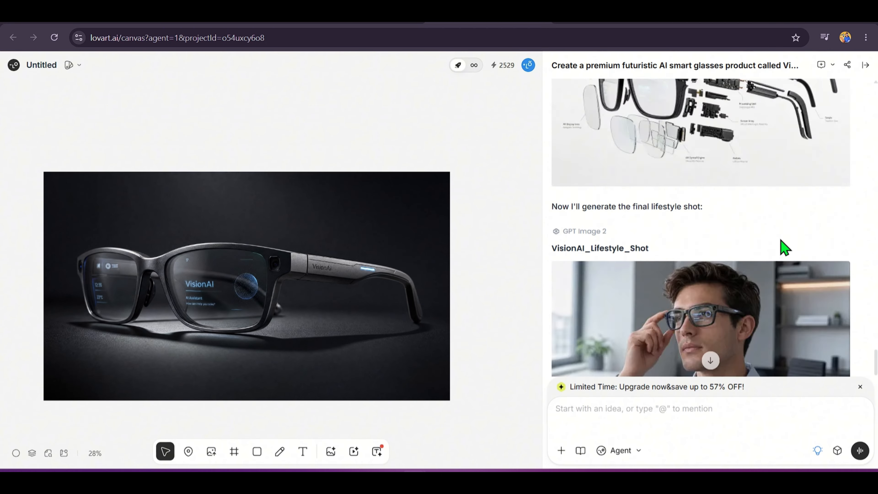
# Step: Examine the agent's reference searches and each generated VisionAI view in the chat, from the front view to the lifestyle shot and closing summary
pyautogui.scroll(20, 784, 246)
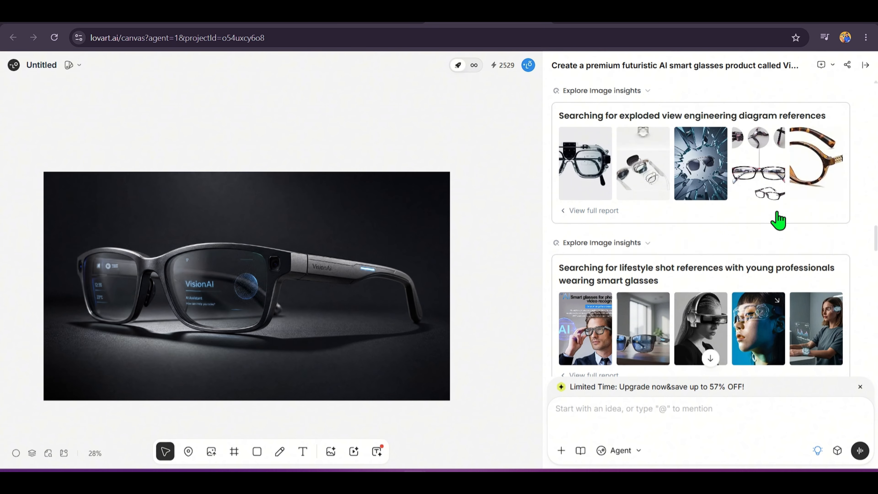
pyautogui.scroll(10, 778, 220)
pyautogui.scroll(-9, 791, 222)
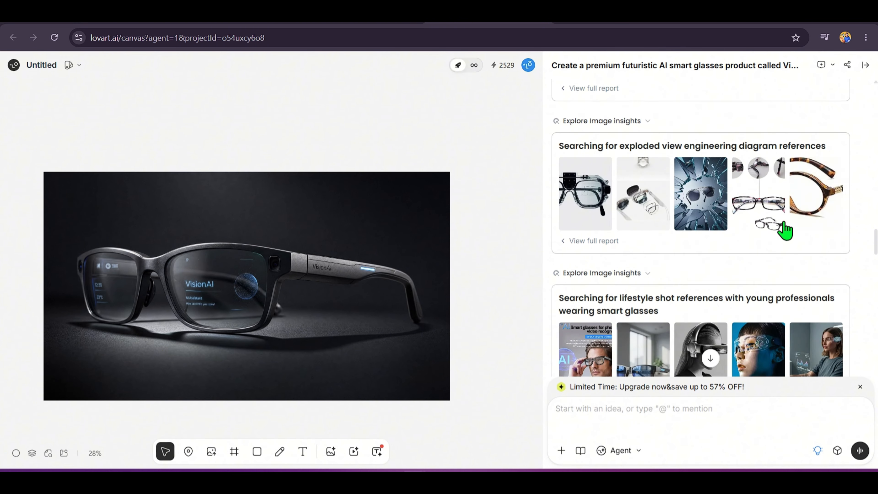
pyautogui.scroll(-15, 784, 229)
pyautogui.scroll(-2, 747, 177)
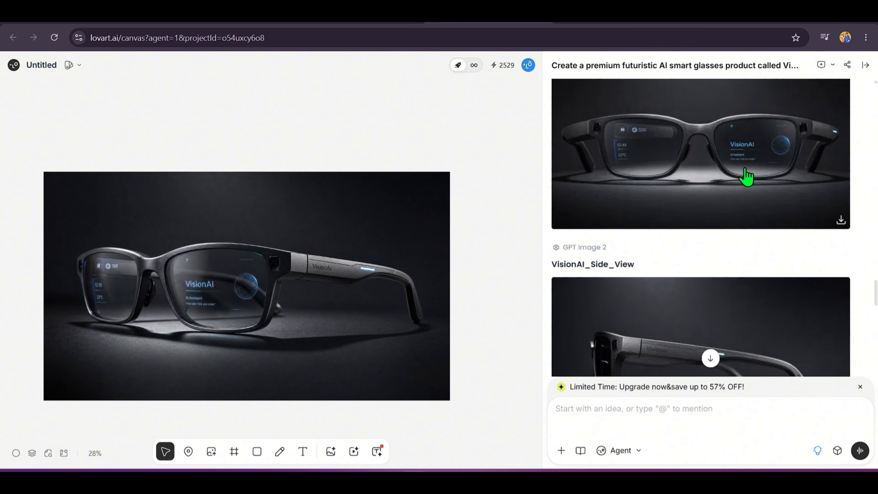
pyautogui.scroll(-10, 747, 187)
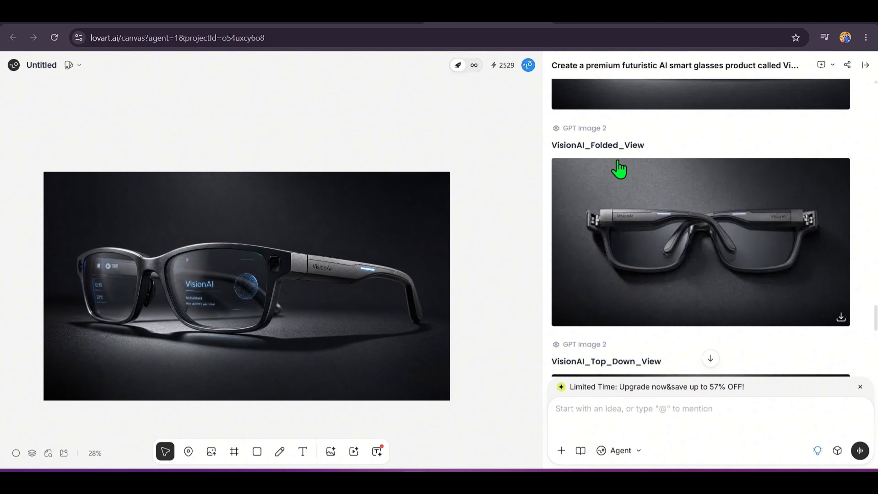
pyautogui.scroll(-6, 749, 219)
pyautogui.scroll(-6, 771, 212)
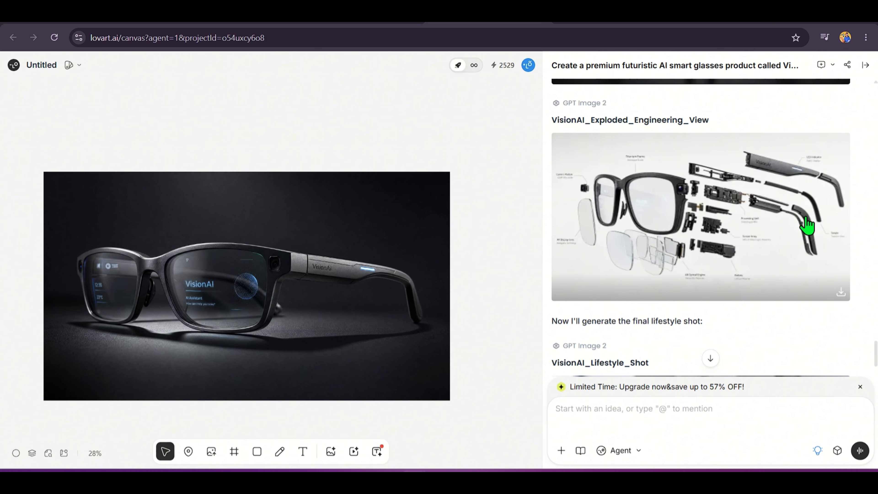
pyautogui.scroll(-6, 808, 228)
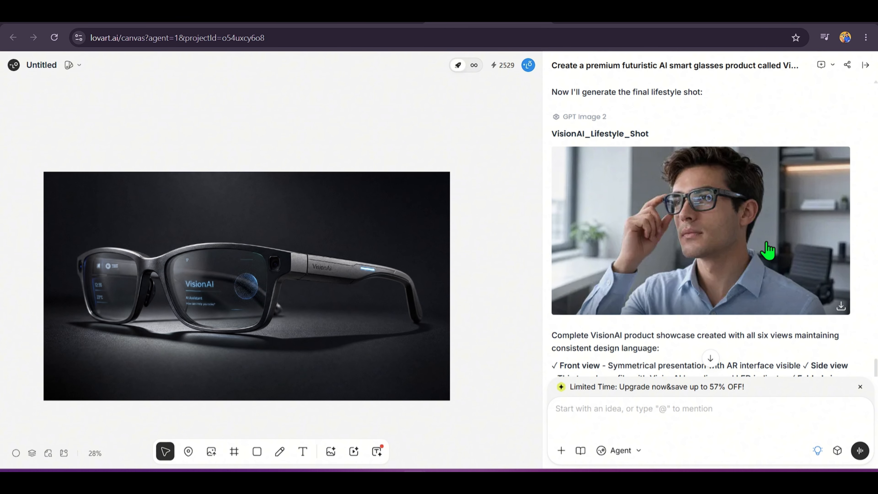
pyautogui.scroll(-5, 767, 250)
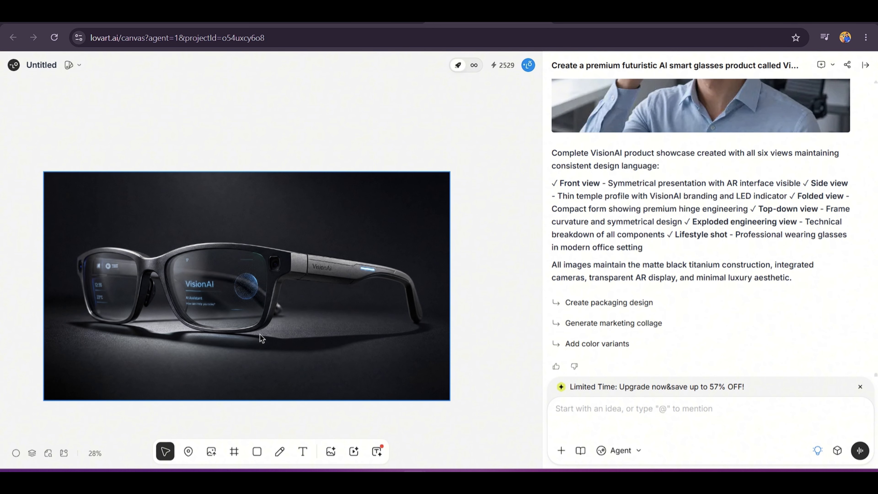
# Step: Gather the hero shot and all generated VisionAI views into one auto-layout frame on the canvas and deselect it
pyautogui.scroll(-5, 285, 296)
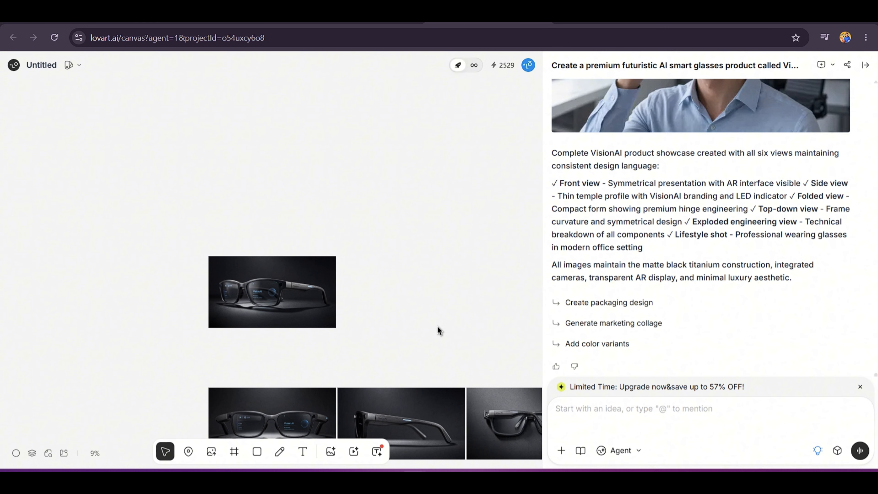
pyautogui.hscroll(8, 439, 278)
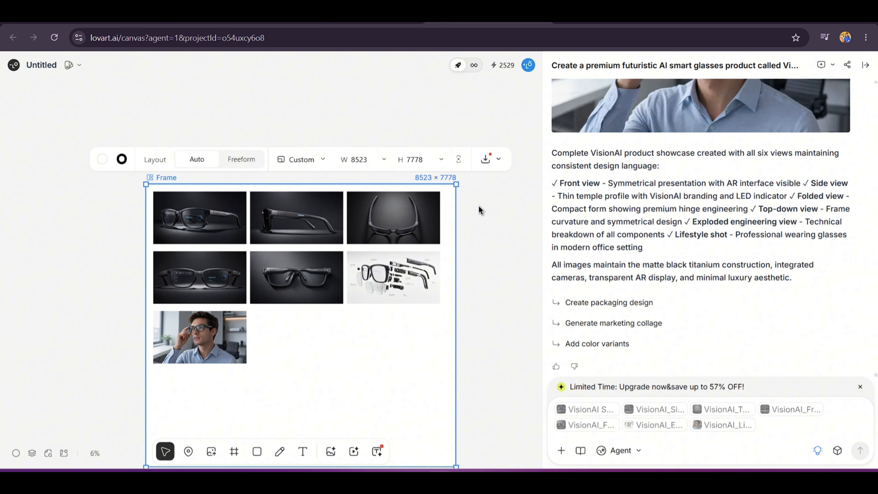
pyautogui.scroll(2, 480, 345)
pyautogui.scroll(-5, 507, 268)
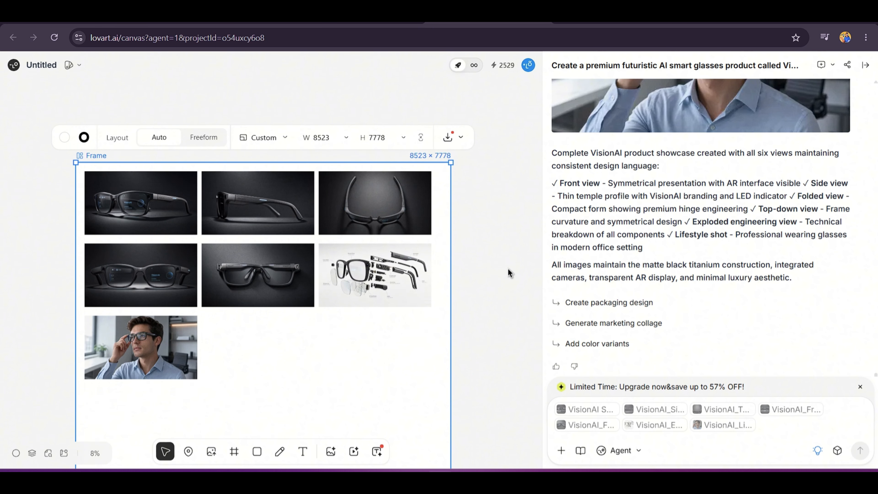
pyautogui.scroll(3, 496, 238)
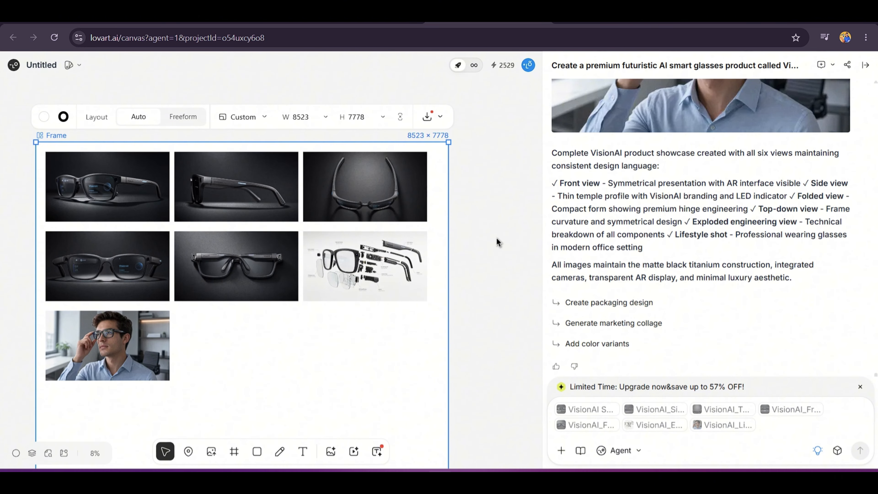
pyautogui.click(496, 237)
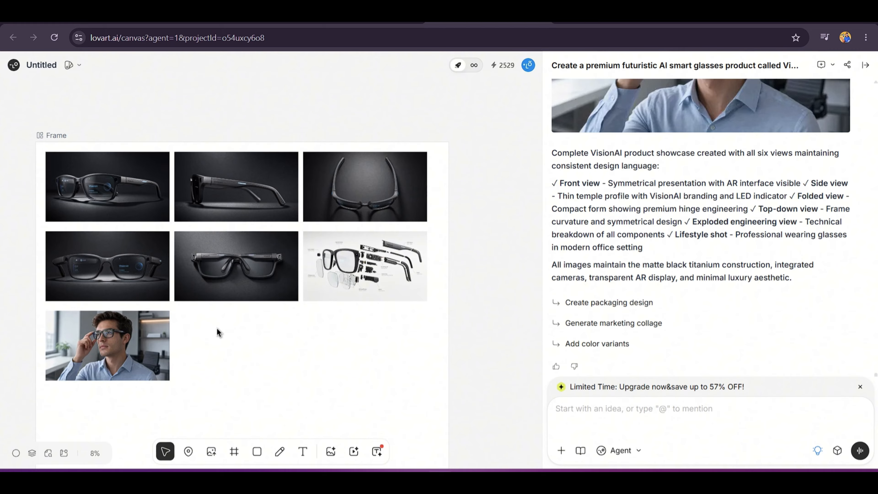
# Step: Look through the lifestyle image's editing options, including extras such as Mockup, Expand, Adjust and Crop, and deselect the image
pyautogui.click(96, 360)
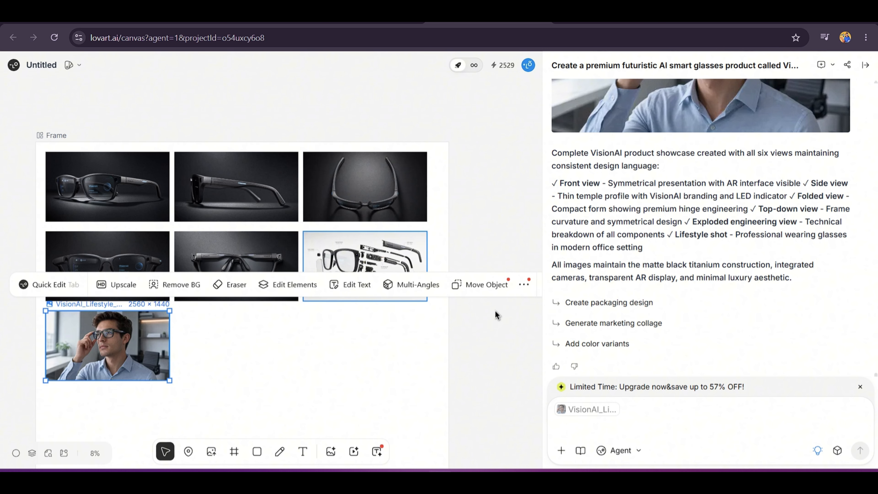
pyautogui.click(523, 284)
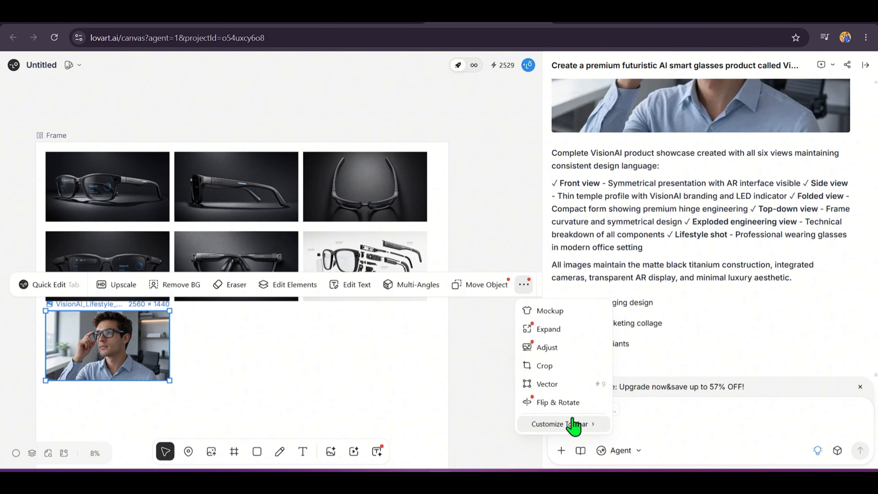
pyautogui.click(371, 356)
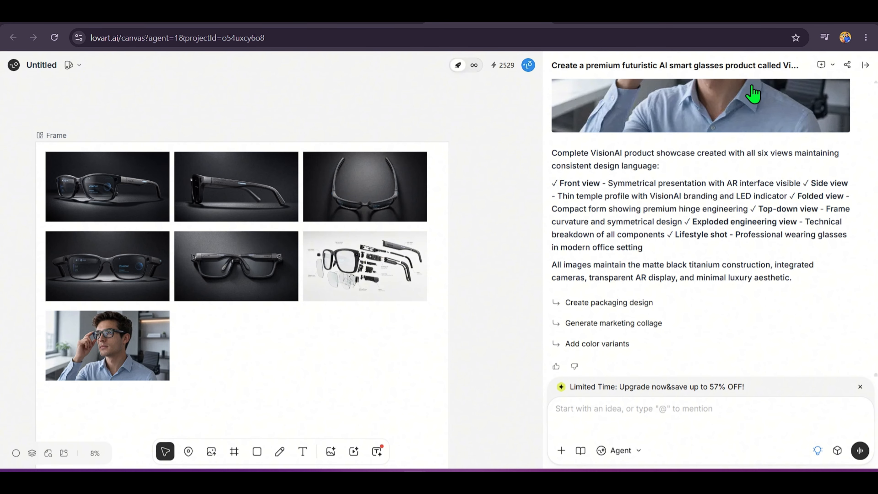
# Step: Enter a prompt for premium Apple-inspired VisionAI packaging with a matte white box, embossed logo, insert tray, USB-C charging cable and premium carrying case
pyautogui.click(667, 408)
pyautogui.hotkey('ctrl', 'v')
pyautogui.scroll(2, 723, 355)
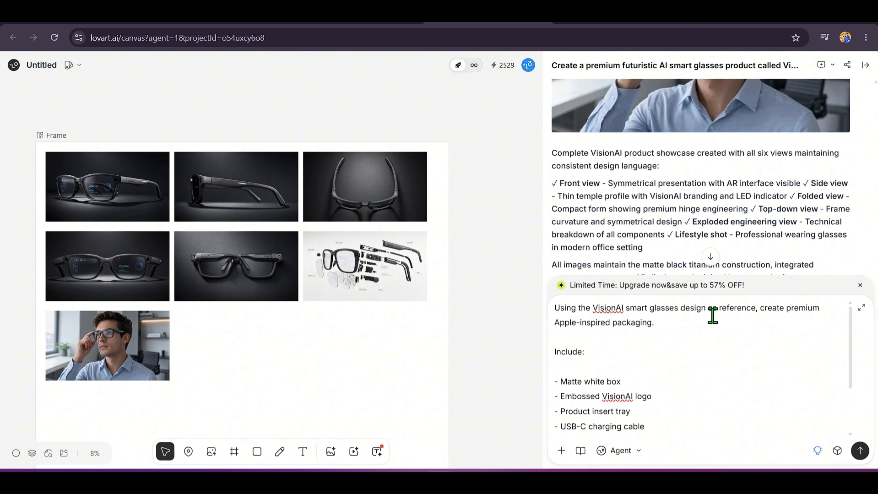
pyautogui.scroll(-2, 695, 335)
# Step: Change the box colour in the packaging prompt to cyan, check the remaining lines and send the request
pyautogui.doubleClick(600, 327)
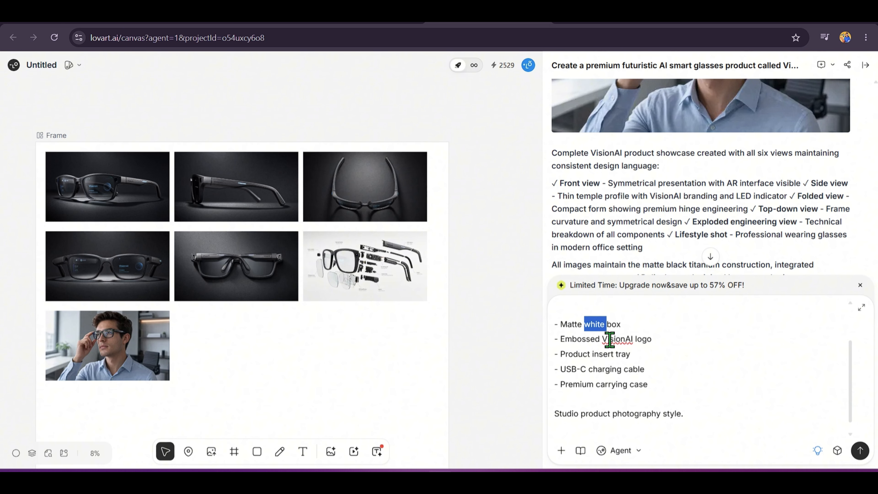
pyautogui.write('pink')
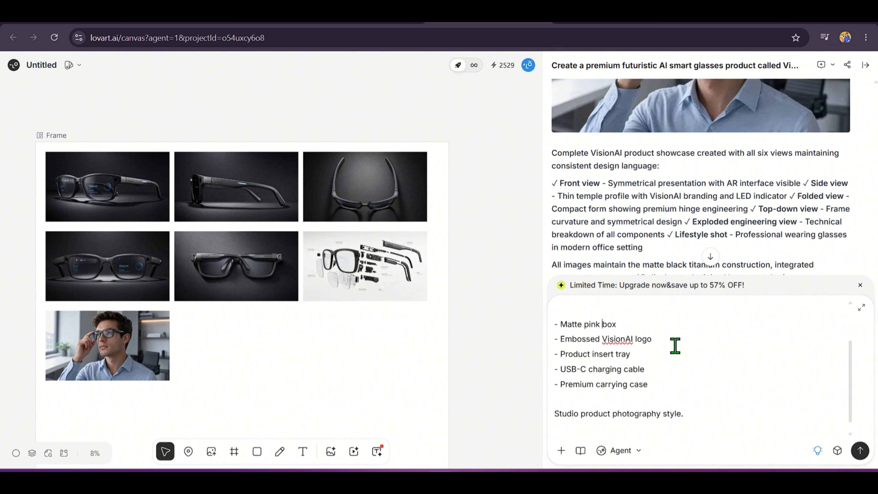
pyautogui.write('c')
pyautogui.scroll(-1, 675, 345)
pyautogui.write('yan')
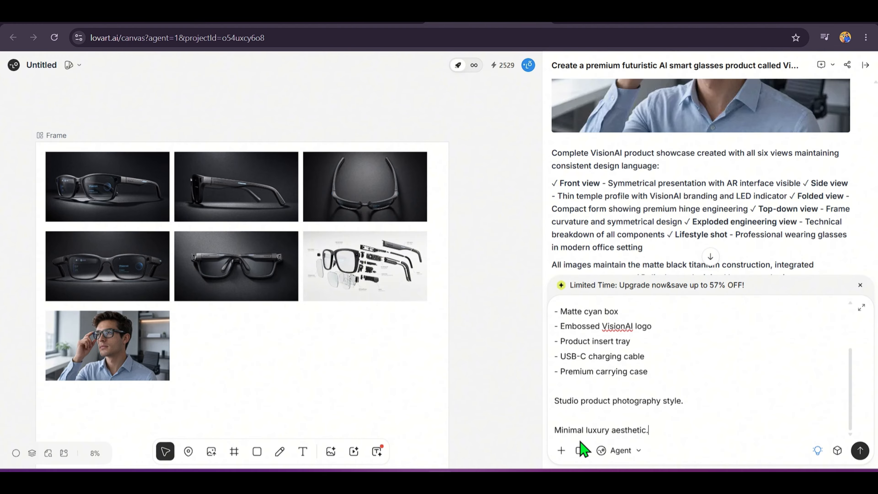
pyautogui.doubleClick(568, 430)
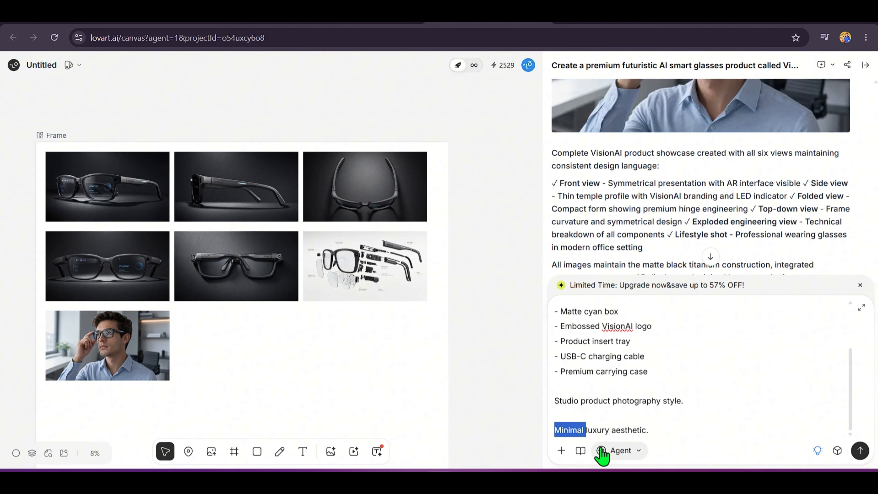
pyautogui.click(741, 408)
pyautogui.press('Return')
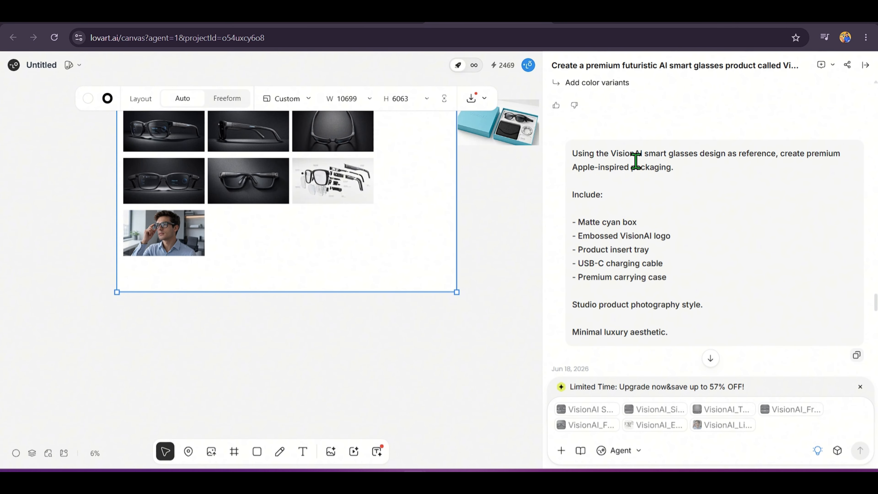
# Step: Examine the agent's packaging reference searches and view the generated VisionAI Premium Packaging image enlarged, closing it again
pyautogui.scroll(-10, 806, 189)
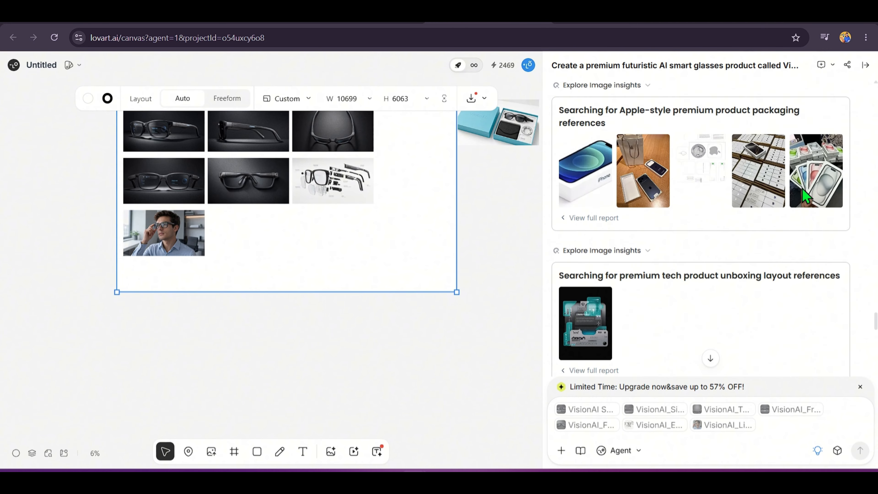
pyautogui.scroll(-15, 806, 187)
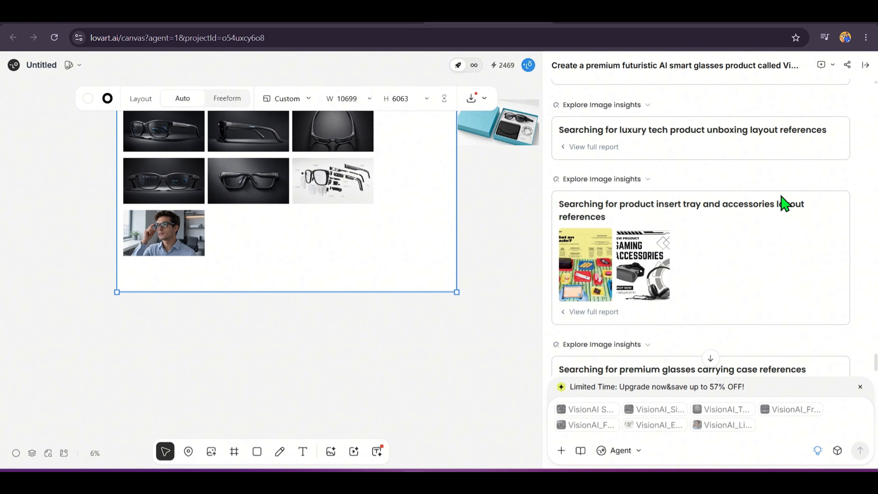
pyautogui.scroll(-7, 783, 202)
pyautogui.scroll(3, 786, 272)
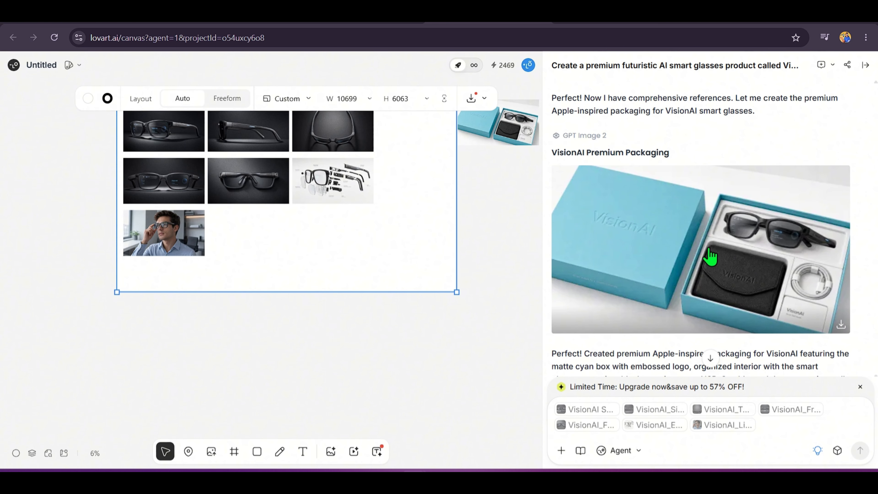
pyautogui.click(713, 256)
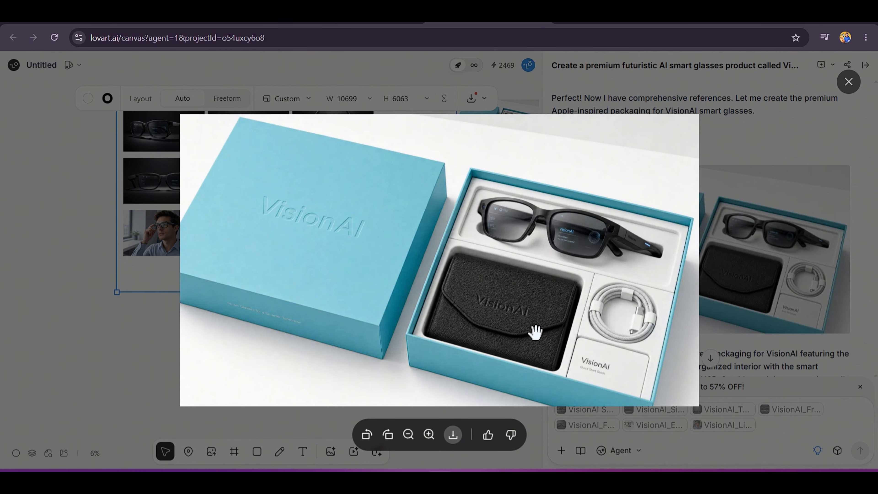
pyautogui.click(848, 81)
# Step: Try to combine the existing frame and the packaging image into one auto-layout frame
pyautogui.scroll(-2, 385, 318)
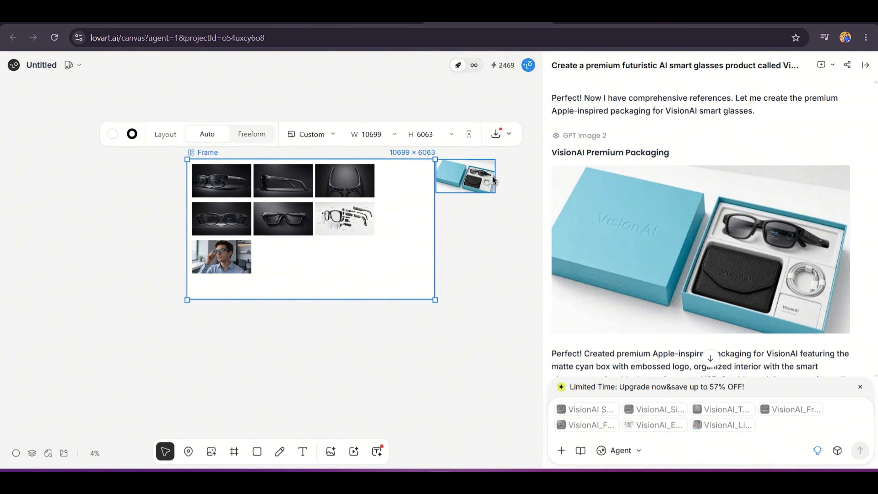
pyautogui.moveTo(486, 351); pyautogui.dragTo(161, 121)
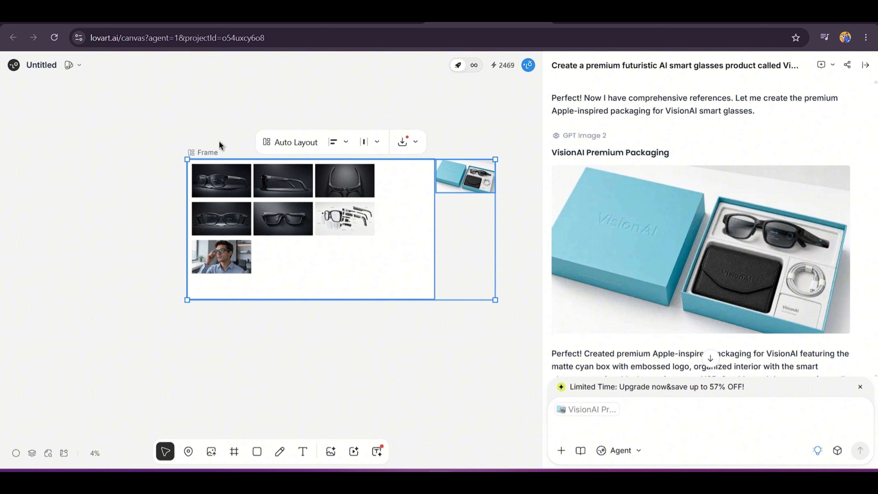
pyautogui.click(285, 142)
pyautogui.press('Escape')
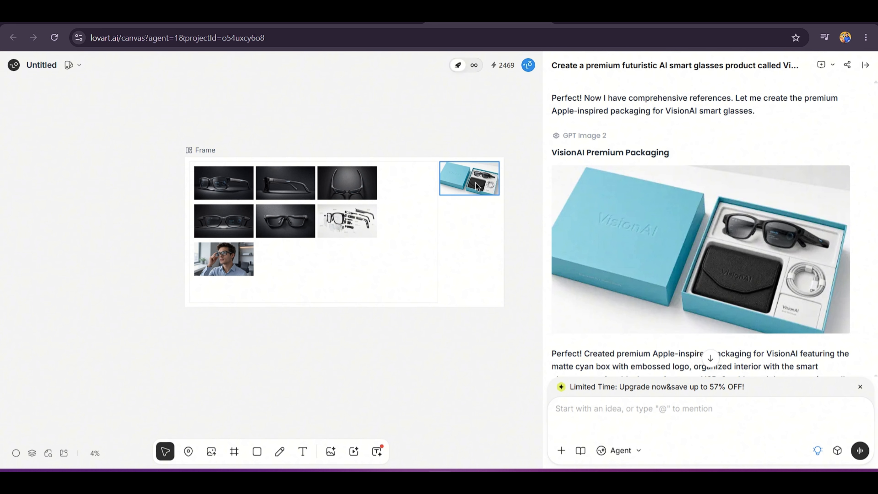
# Step: Release the images from their auto-layout frames and place the packaging image in the last row beside the lifestyle shot
pyautogui.moveTo(401, 275); pyautogui.dragTo(166, 169)
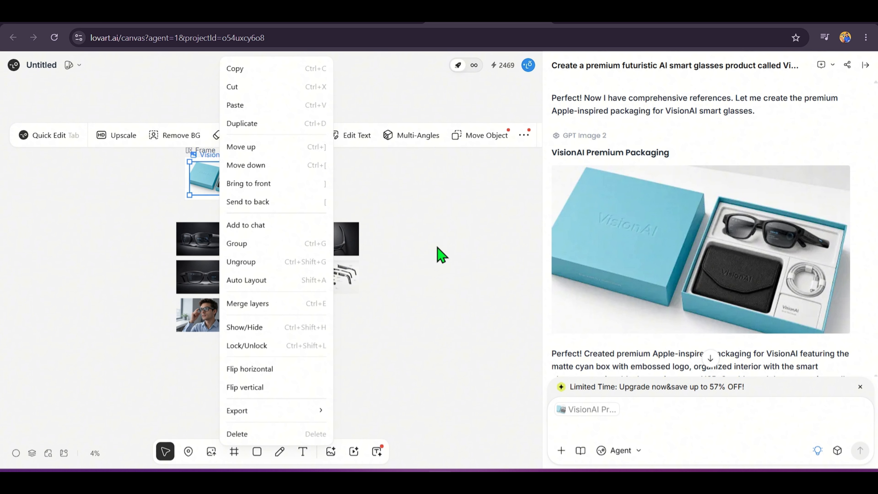
pyautogui.click(321, 154)
pyautogui.moveTo(228, 182); pyautogui.dragTo(289, 329)
pyautogui.click(200, 172)
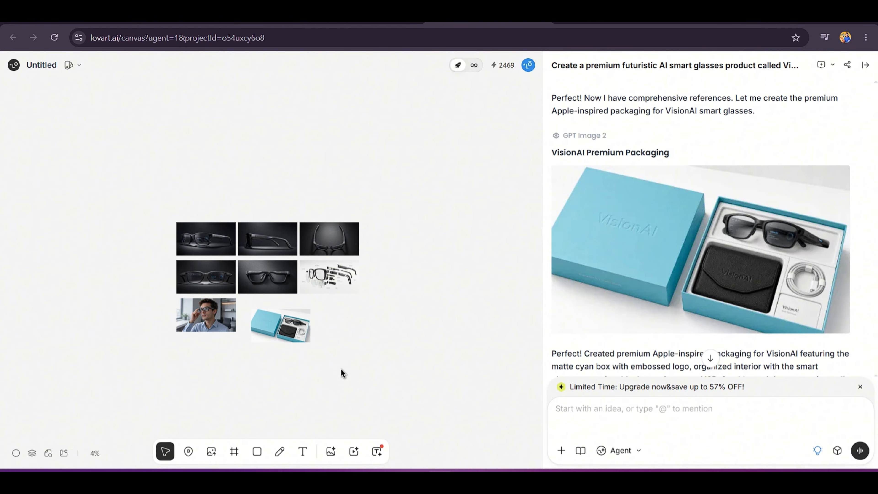
# Step: Try applying Auto Layout to all the VisionAI images, undo it and reselect the images
pyautogui.moveTo(451, 383); pyautogui.dragTo(35, 135)
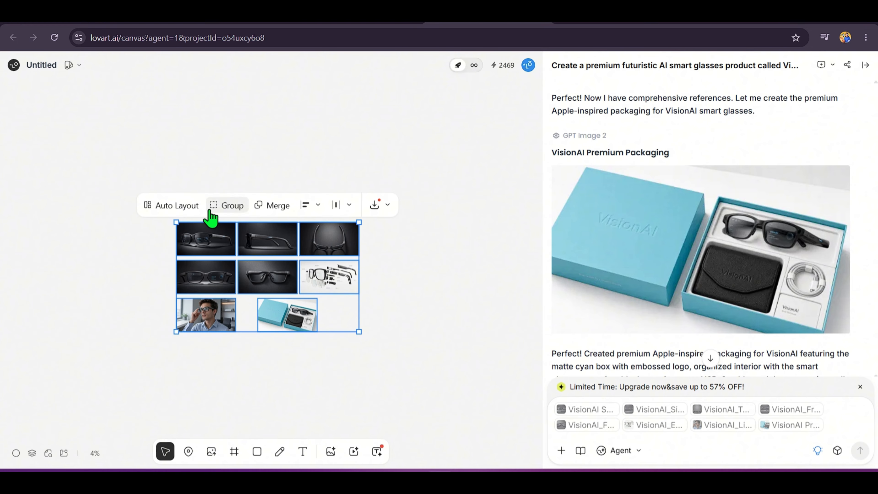
pyautogui.click(189, 207)
pyautogui.hotkey('ctrl', 'z')
pyautogui.moveTo(448, 389); pyautogui.dragTo(132, 162)
# Step: Select the packaging image on the canvas and inspect its box, glasses, case and cable up close
pyautogui.scroll(5, 211, 239)
pyautogui.click(328, 419)
pyautogui.click(343, 336)
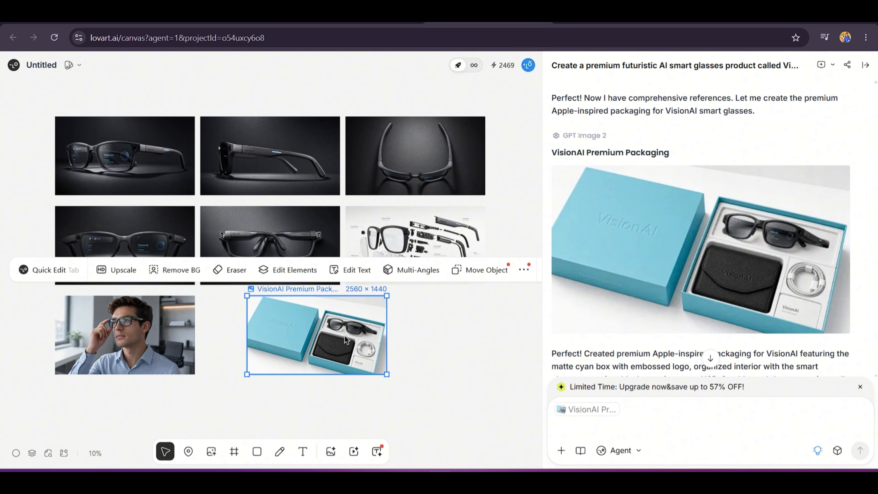
pyautogui.scroll(10, 345, 335)
pyautogui.scroll(-6, 325, 325)
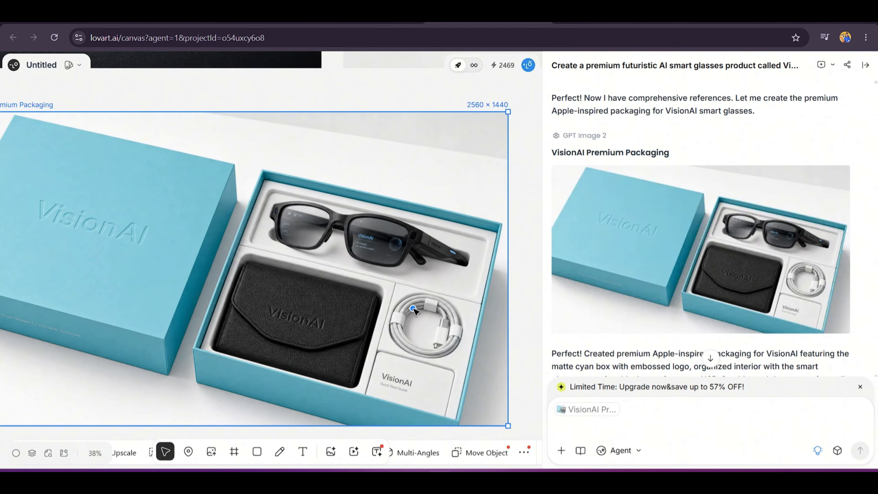
pyautogui.scroll(-3, 304, 279)
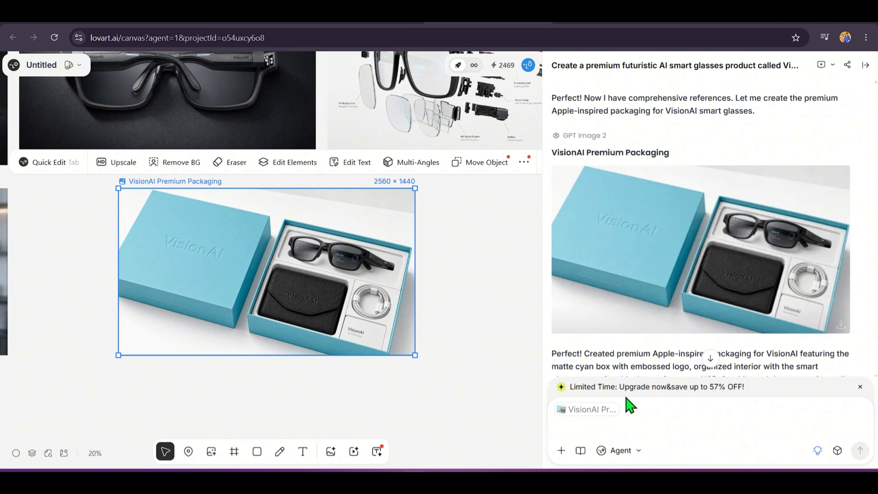
# Step: Enter a VisionAI website hero prompt with headline "Meet VisionAI" and subheadline "The Future, Right Before Your Eyes.", closing up blank lines around its text
pyautogui.click(634, 415)
pyautogui.write('Create a modern Apple-style website hero section for VisionAI.  Headline:  Meet VisionAI  Subheadline:  The Future, Right Before Your Eyes.  Display the smart glasses floating on a dark gradient background.  Professional web design.')
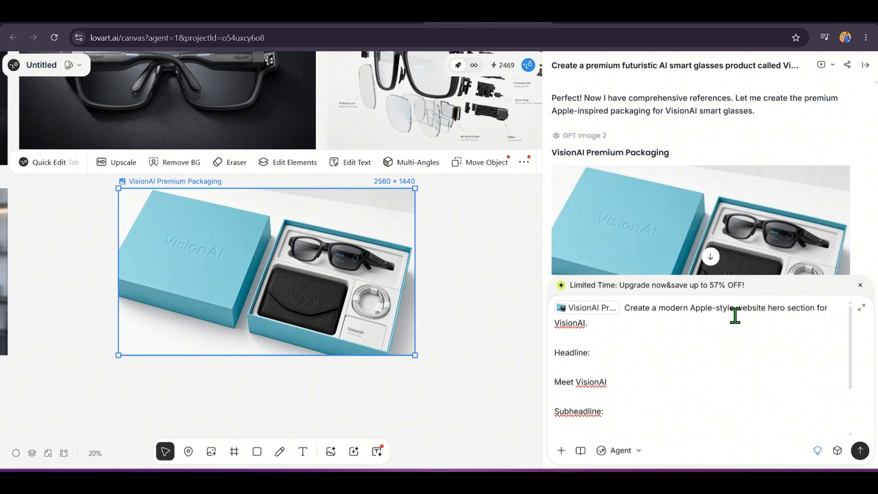
pyautogui.click(595, 369)
pyautogui.press('BackSpace')
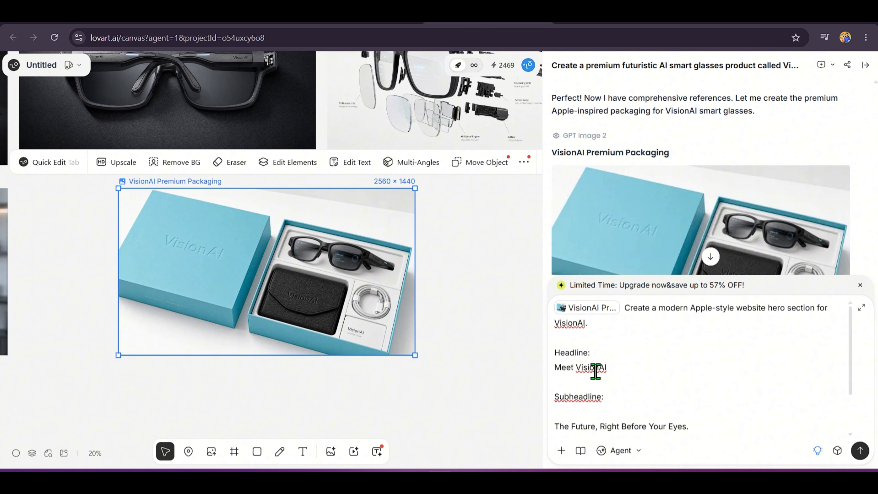
pyautogui.press('BackSpace')
pyautogui.press('Down')
pyautogui.press('Down')
pyautogui.press('BackSpace')
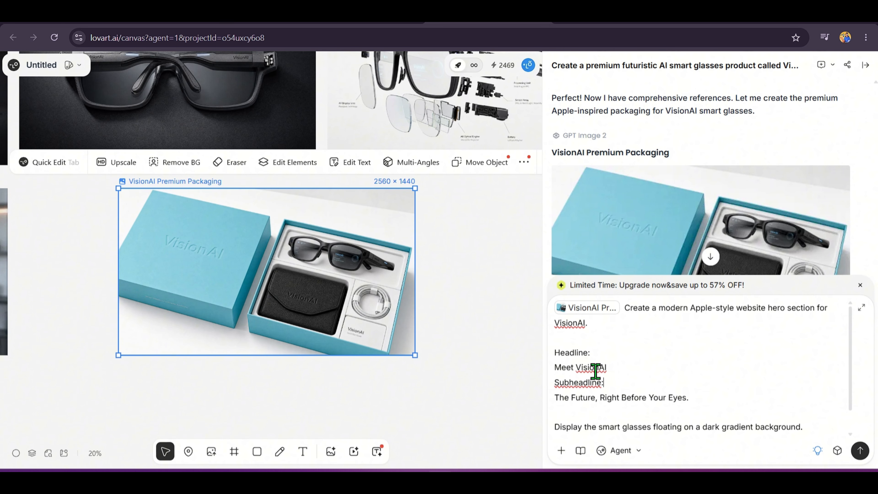
pyautogui.scroll(-1, 664, 387)
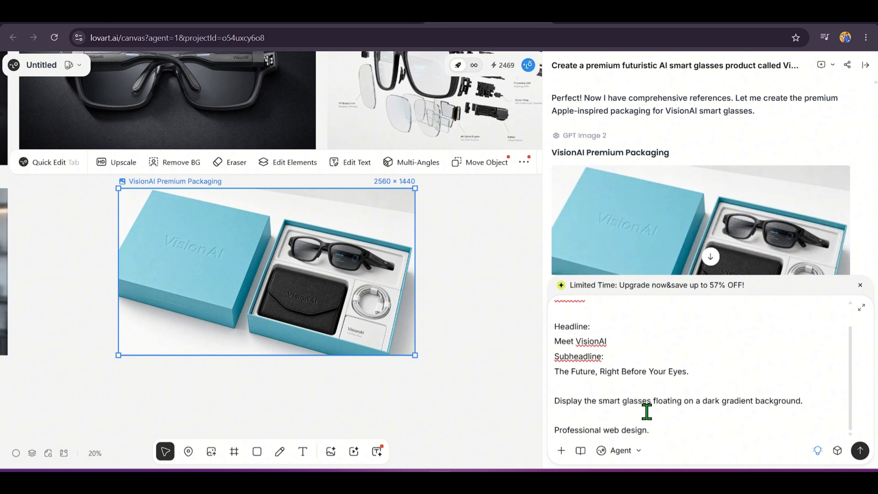
pyautogui.press('BackSpace')
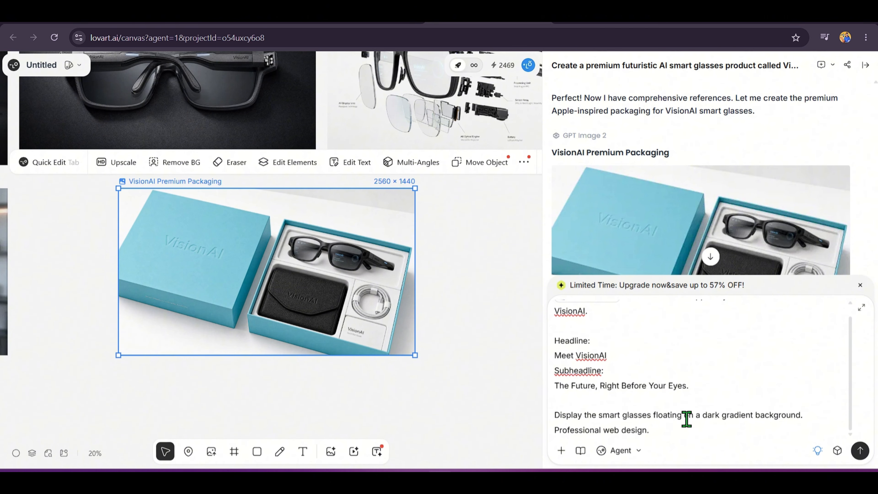
# Step: Add the seven VisionAI glasses images as further references to the website hero prompt, check it and send the request
pyautogui.scroll(1, 715, 363)
pyautogui.moveTo(594, 313)
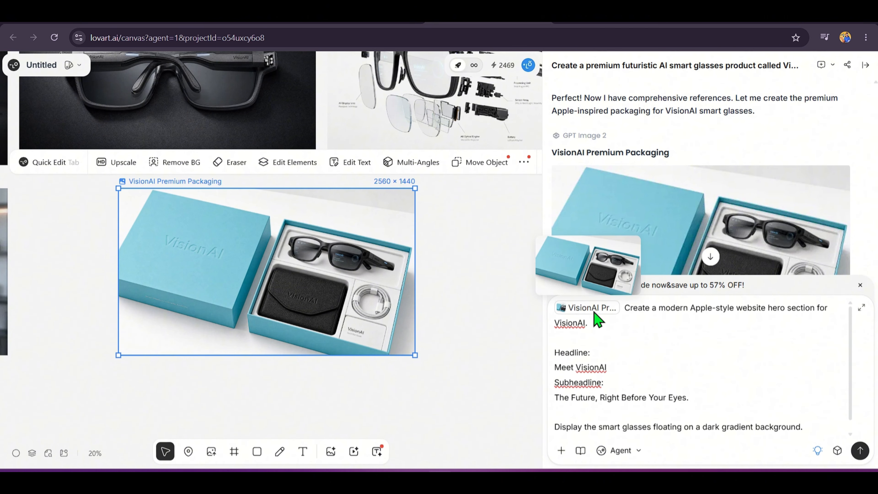
pyautogui.click(461, 260)
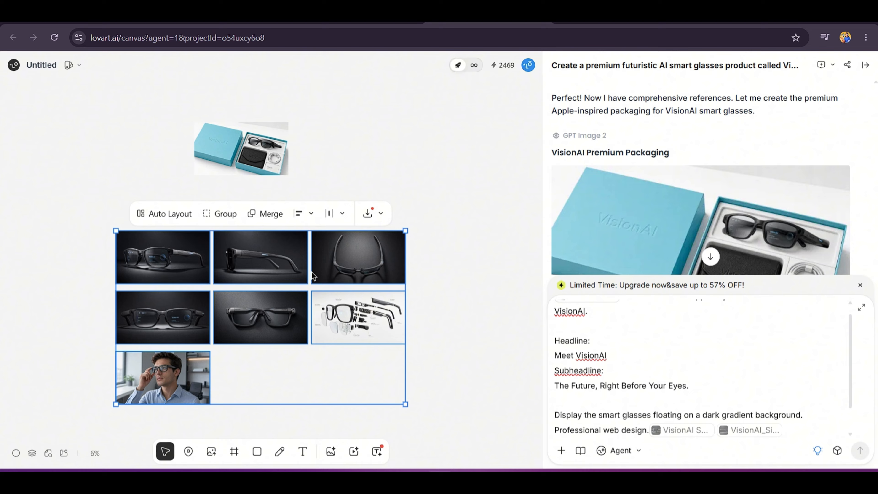
pyautogui.scroll(-2, 754, 347)
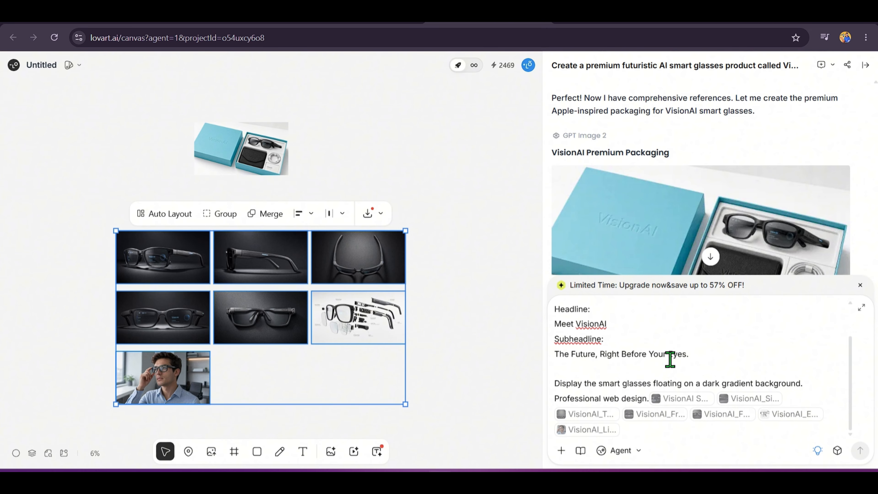
pyautogui.scroll(1, 674, 346)
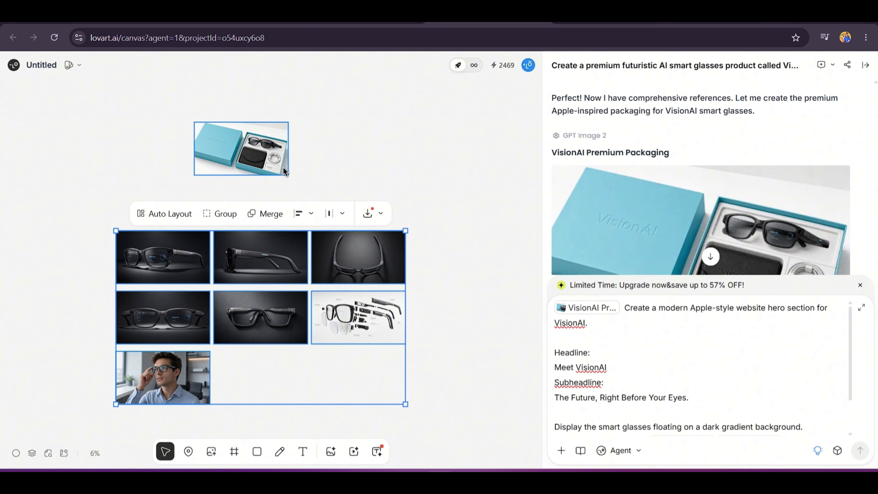
pyautogui.click(773, 388)
pyautogui.click(857, 449)
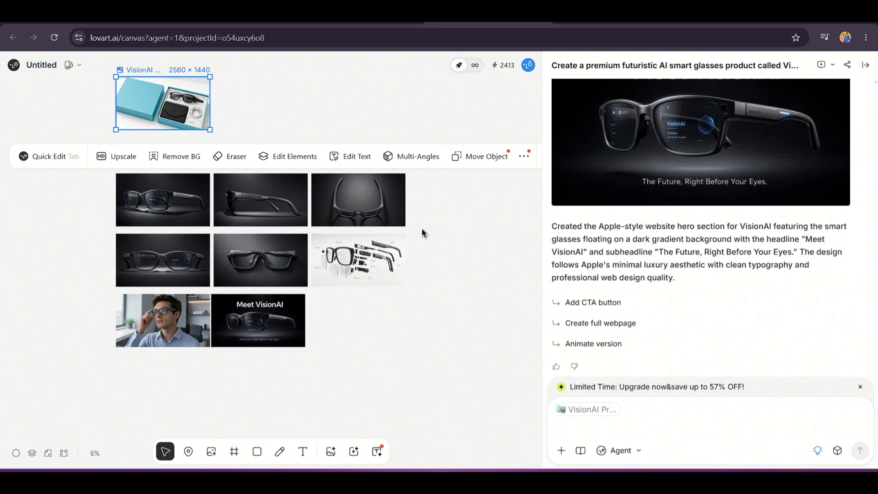
# Step: Inspect the generated website hero section up close on the canvas and select it
pyautogui.scroll(10, 279, 321)
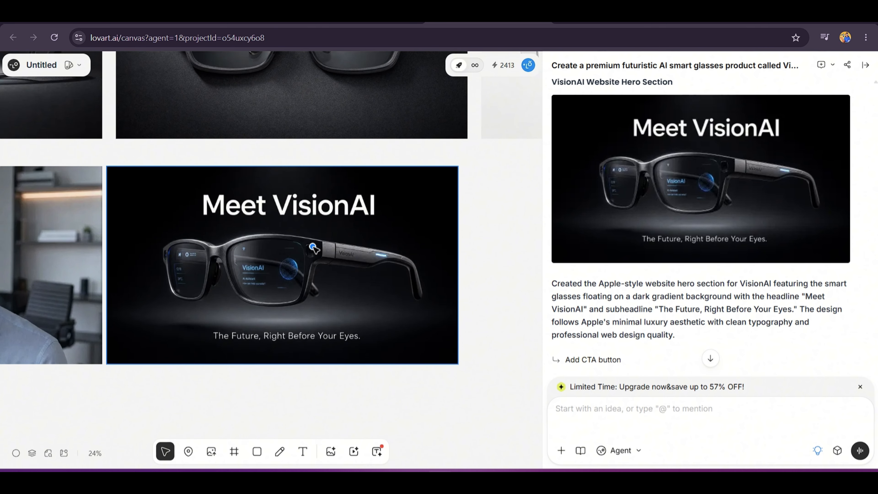
pyautogui.scroll(2, 295, 272)
pyautogui.scroll(-4, 292, 286)
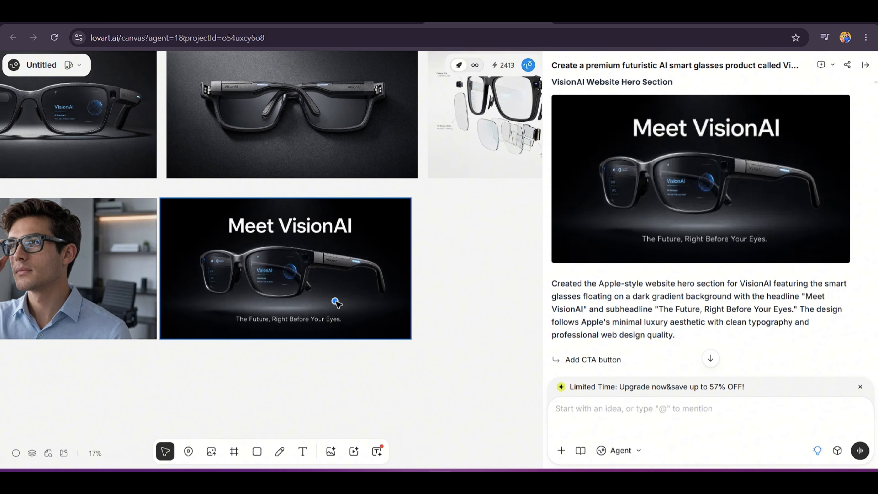
pyautogui.scroll(-2, 335, 303)
pyautogui.click(341, 292)
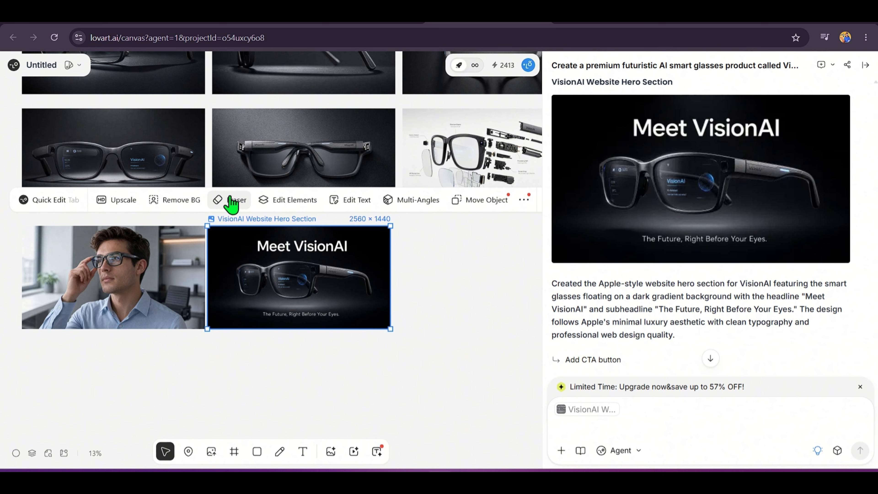
# Step: Erase the subheadline "The Future, Right Before Your Eyes." from the website hero image with the Eraser
pyautogui.scroll(3, 296, 334)
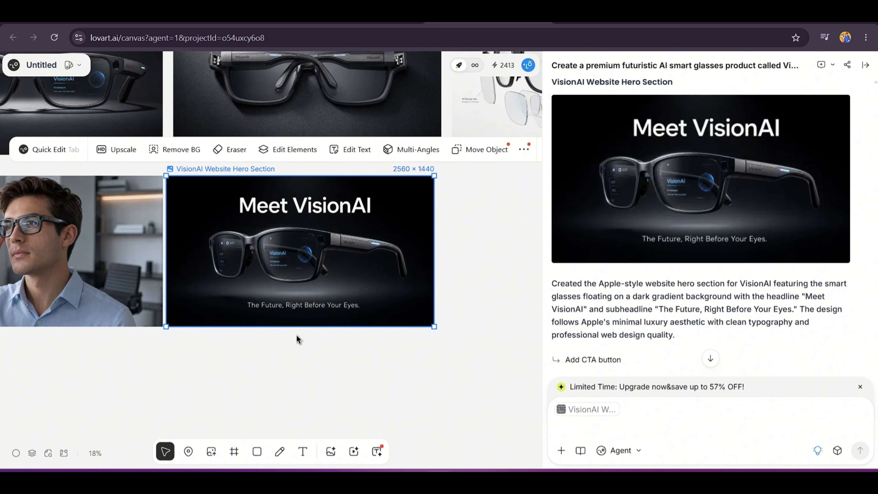
pyautogui.click(229, 116)
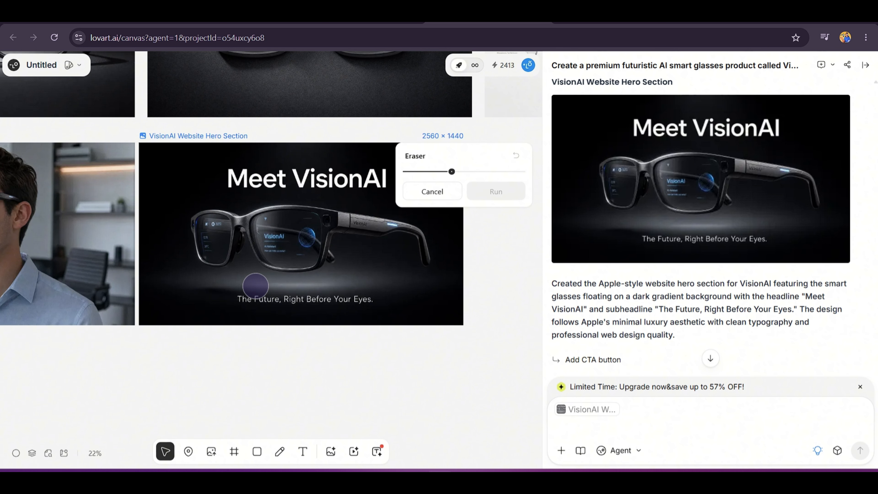
pyautogui.moveTo(239, 296); pyautogui.dragTo(367, 296)
pyautogui.click(498, 192)
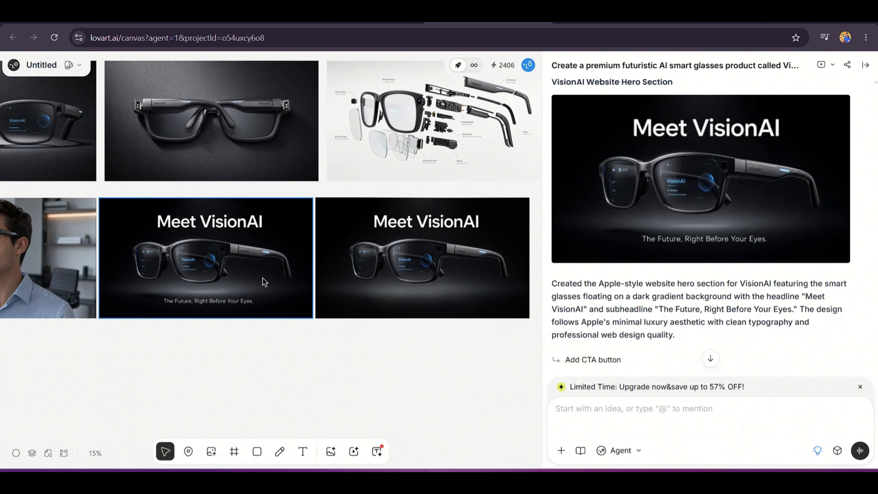
# Step: Change the original hero's subheadline to "The Future, Right Before Your Very Eyes." with Edit Text and move the erased version below the original
pyautogui.scroll(2, 263, 274)
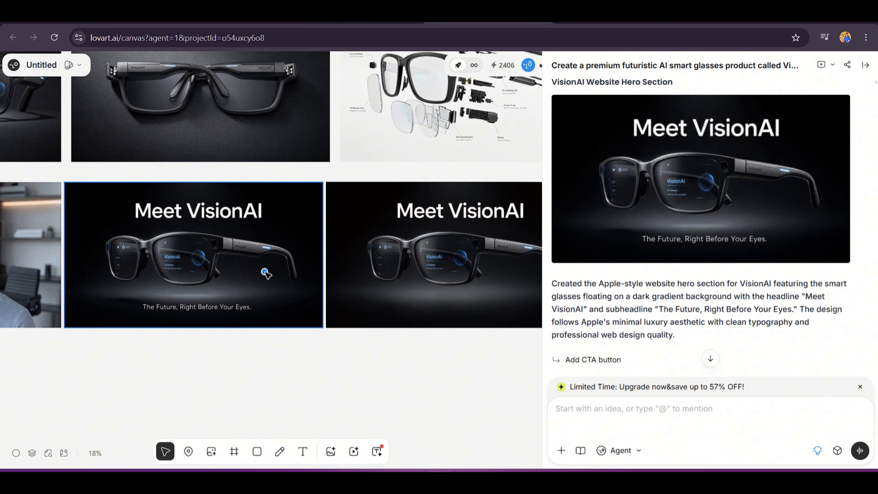
pyautogui.click(256, 239)
pyautogui.click(349, 156)
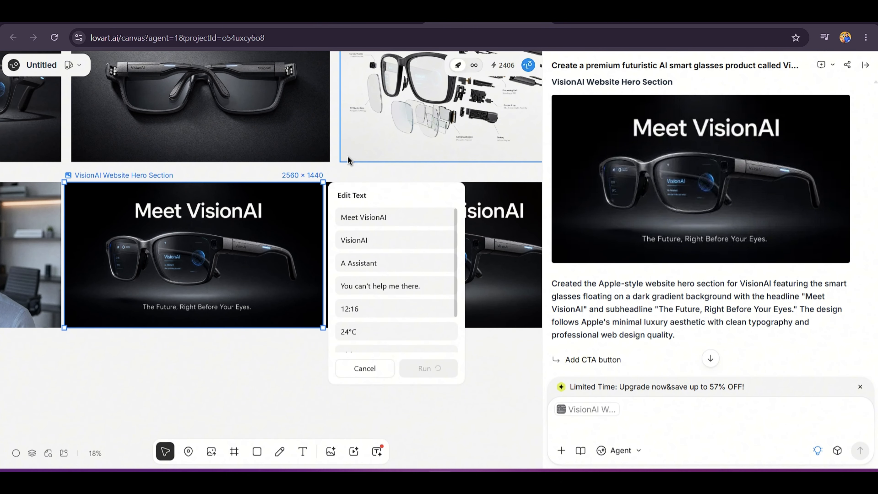
pyautogui.scroll(-2, 391, 294)
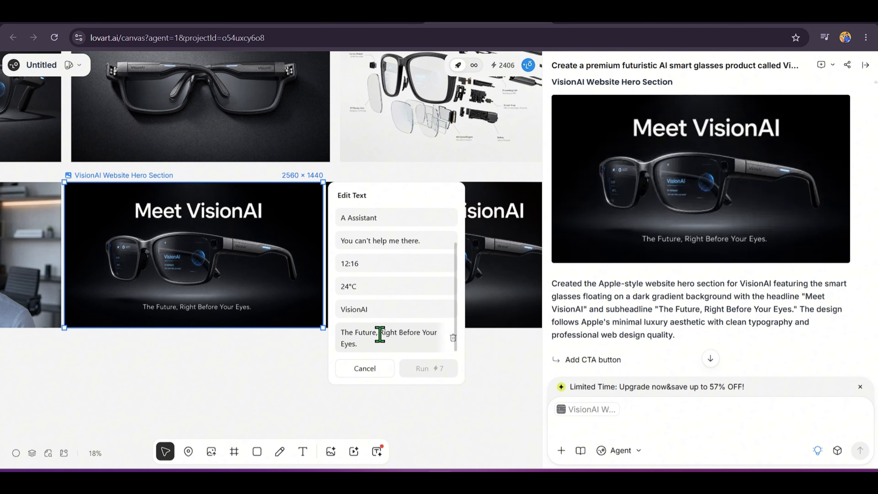
pyautogui.click(375, 346)
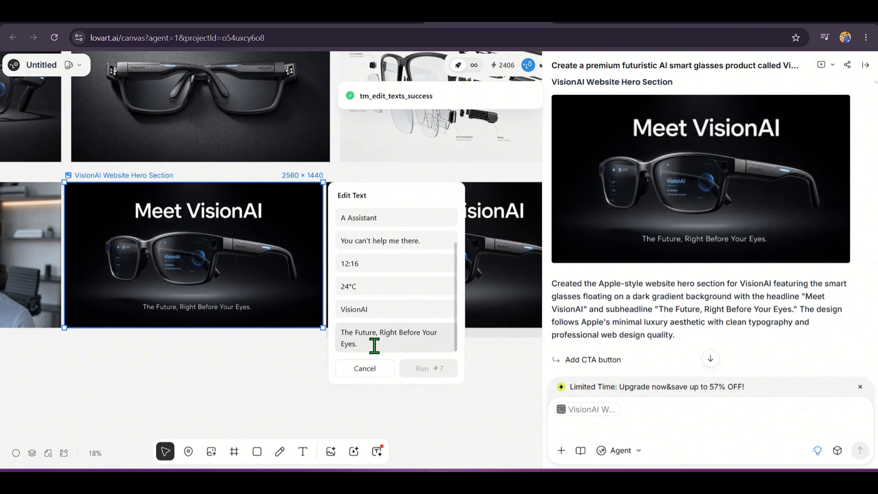
pyautogui.write('Very')
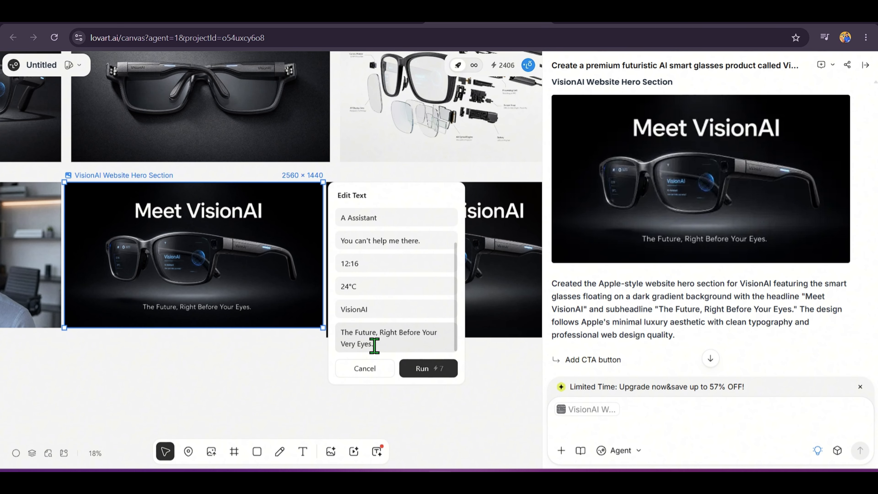
pyautogui.click(419, 314)
pyautogui.click(421, 366)
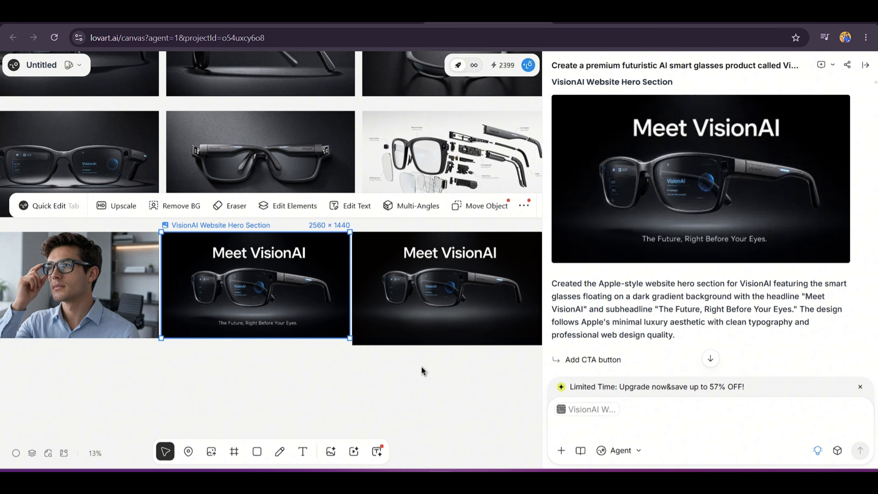
pyautogui.moveTo(295, 292); pyautogui.dragTo(280, 297)
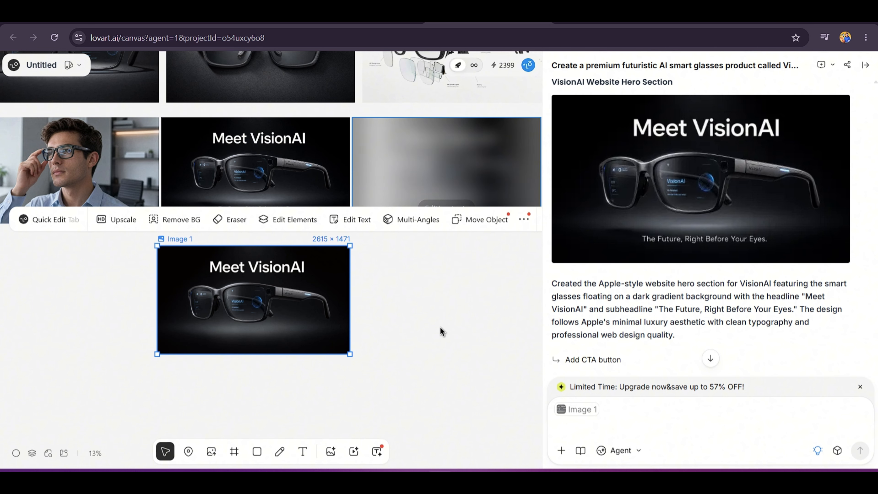
pyautogui.click(440, 326)
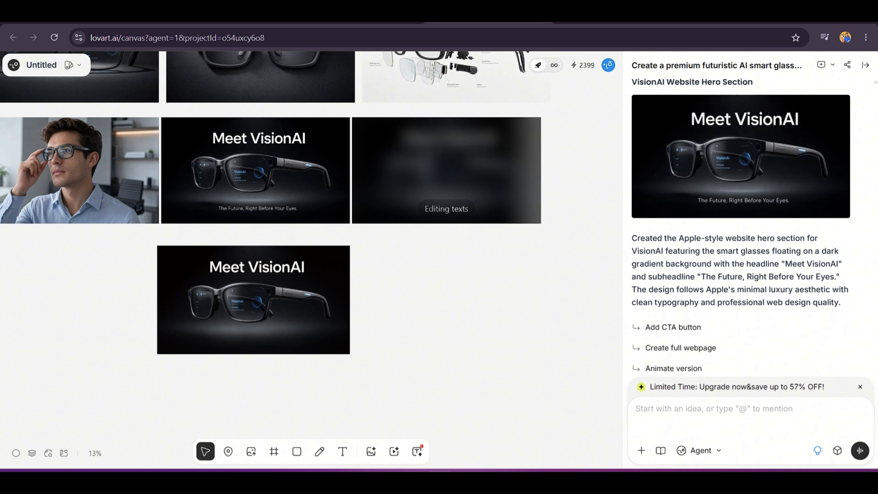
# Step: Enter a VisionAI feature section graphics prompt and close up the blank lines between "Real-time AI Assistant" and "Hands-Free Photography"
pyautogui.click(737, 412)
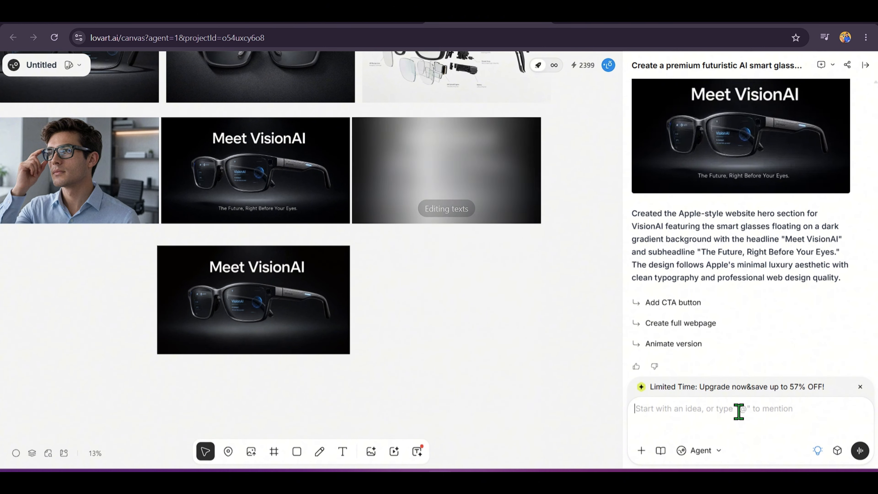
pyautogui.hotkey('ctrl', 'v')
pyautogui.scroll(4, 746, 387)
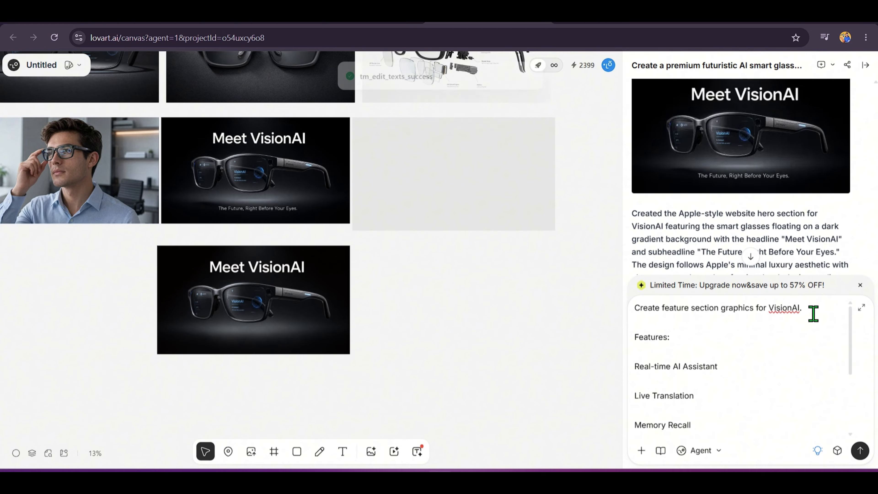
pyautogui.click(670, 381)
pyautogui.press('BackSpace')
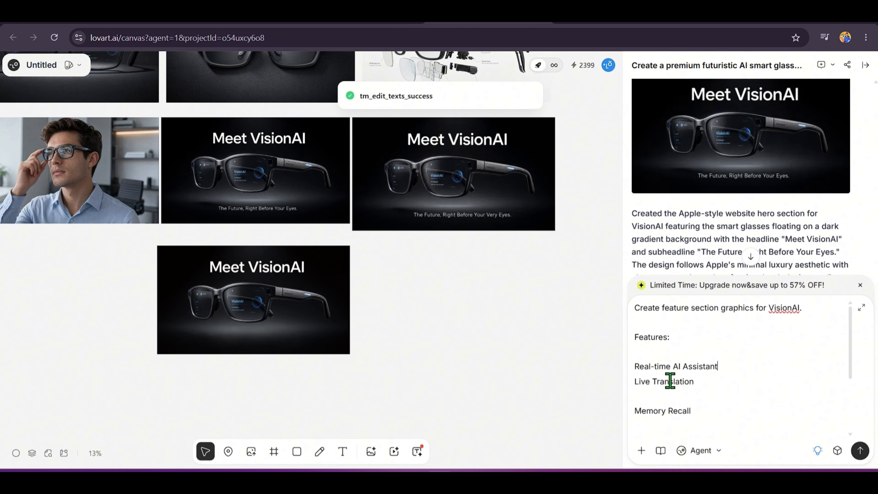
pyautogui.click(672, 398)
pyautogui.press('BackSpace')
pyautogui.click(698, 410)
pyautogui.press('BackSpace')
# Step: Close up the blank lines between "Hands-Free Photography" and "Apple keynote style graphics." in the prompt and send the request
pyautogui.scroll(-2, 753, 356)
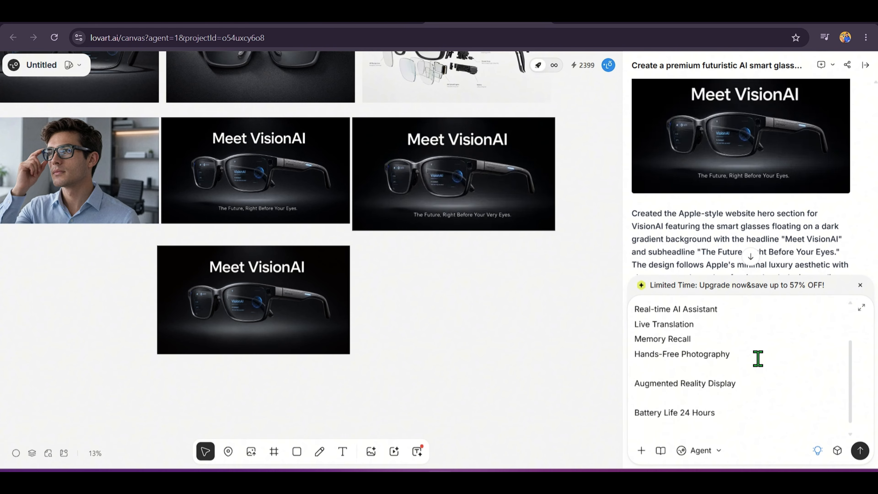
pyautogui.click(726, 374)
pyautogui.press('BackSpace')
pyautogui.click(718, 389)
pyautogui.press('BackSpace')
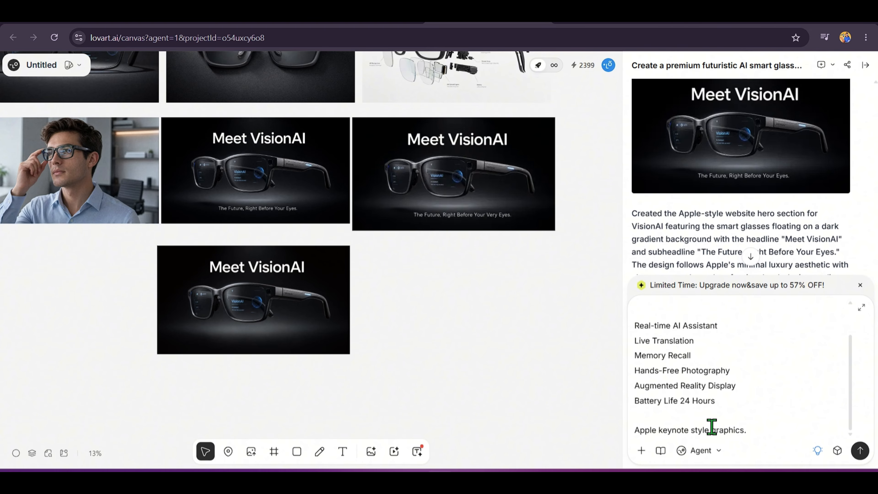
pyautogui.click(712, 415)
pyautogui.press('BackSpace')
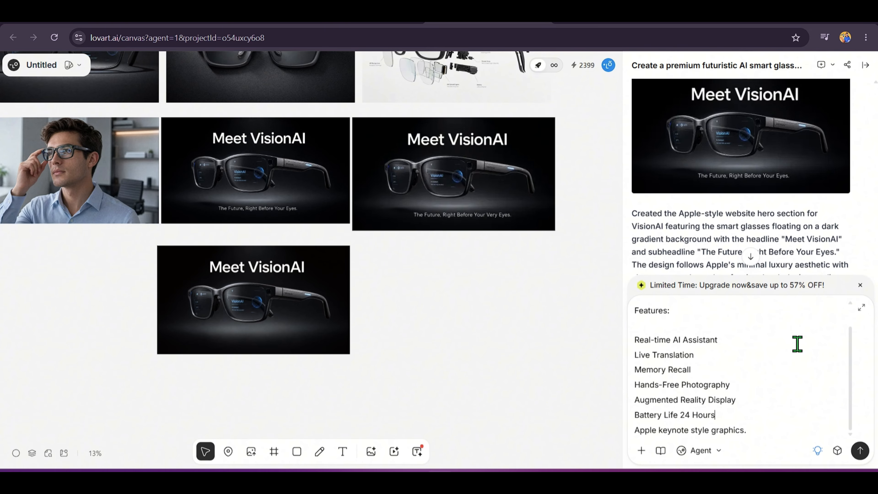
pyautogui.click(782, 370)
pyautogui.click(861, 451)
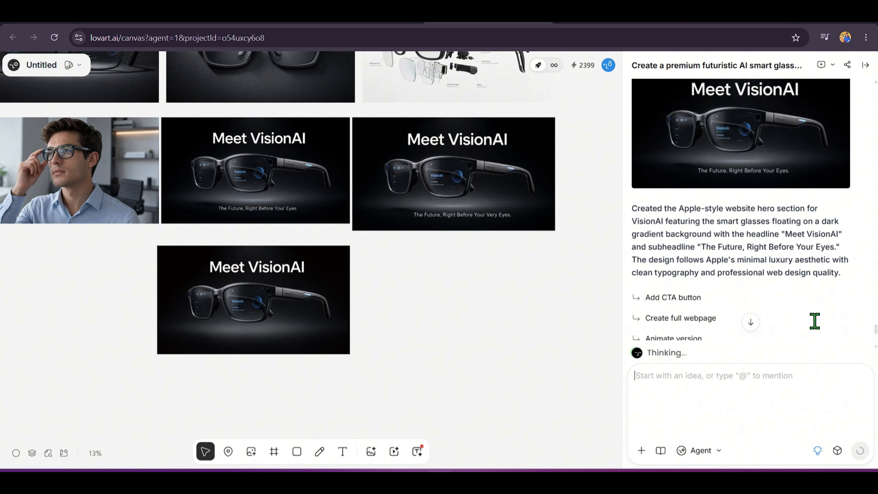
# Step: Copy the VisionAI front view image and place the duplicate on the empty canvas below the frame
pyautogui.scroll(5, 473, 198)
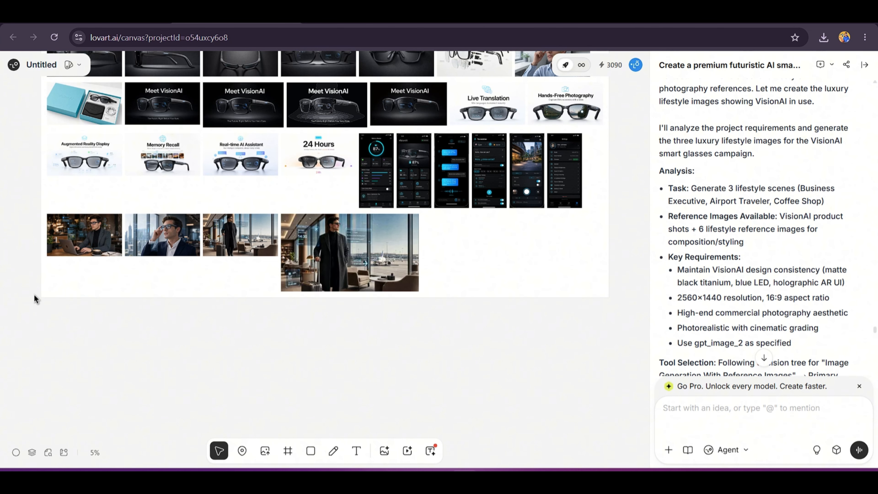
pyautogui.scroll(4, 34, 297)
pyautogui.scroll(-2, 111, 228)
pyautogui.click(82, 180)
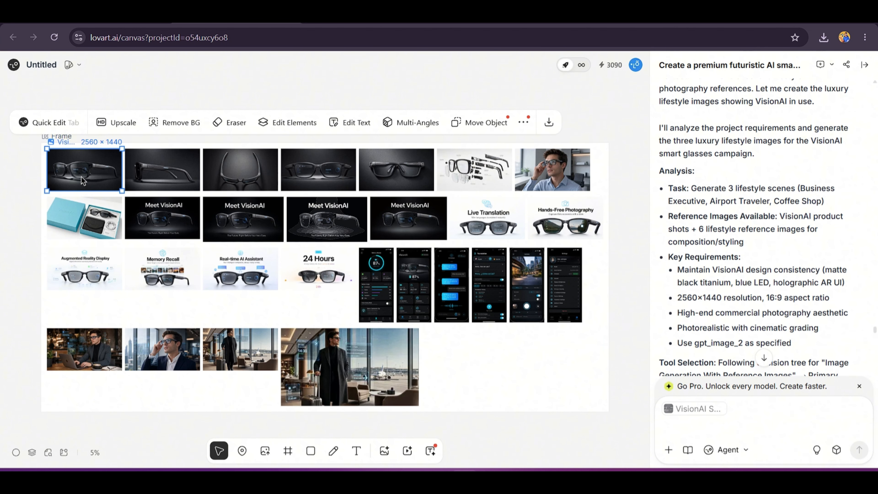
pyautogui.hotkey('ctrl', 'c')
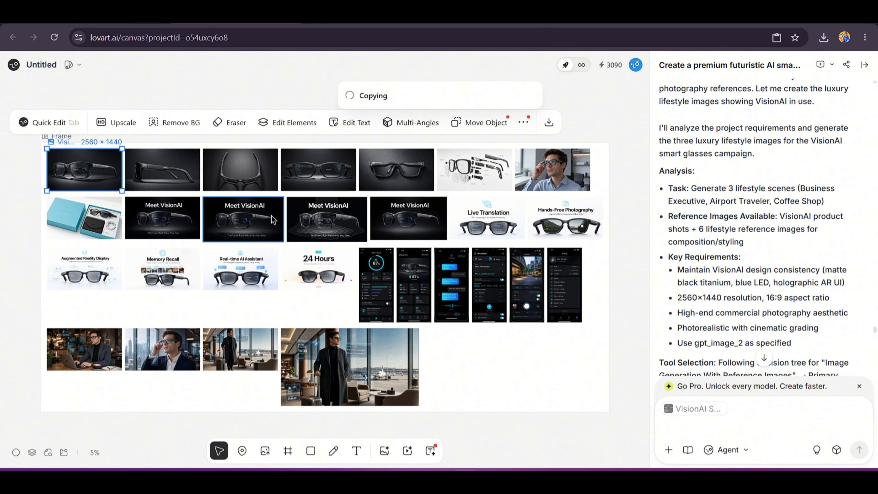
pyautogui.hotkey('ctrl', 'v')
pyautogui.moveTo(309, 170); pyautogui.dragTo(257, 389)
pyautogui.scroll(-4, 330, 347)
pyautogui.scroll(5, 296, 228)
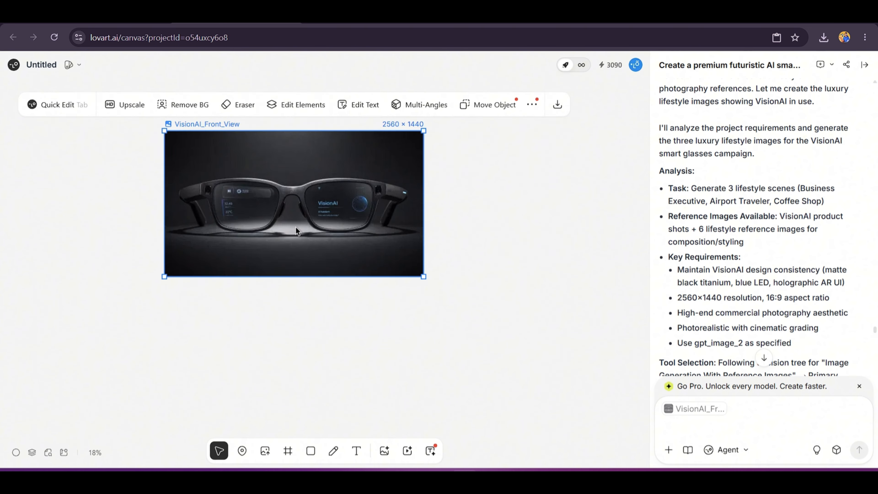
# Step: Generate a new camera angle of the copied front view with Multi-Angles, using Rotate 30, Tilt -8 and Medium scale
pyautogui.click(341, 386)
pyautogui.click(324, 240)
pyautogui.click(422, 106)
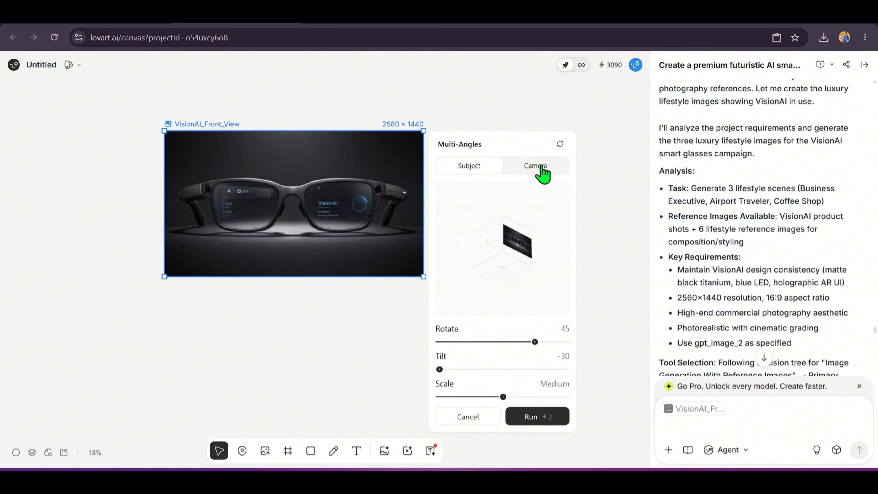
pyautogui.moveTo(497, 262); pyautogui.dragTo(537, 260)
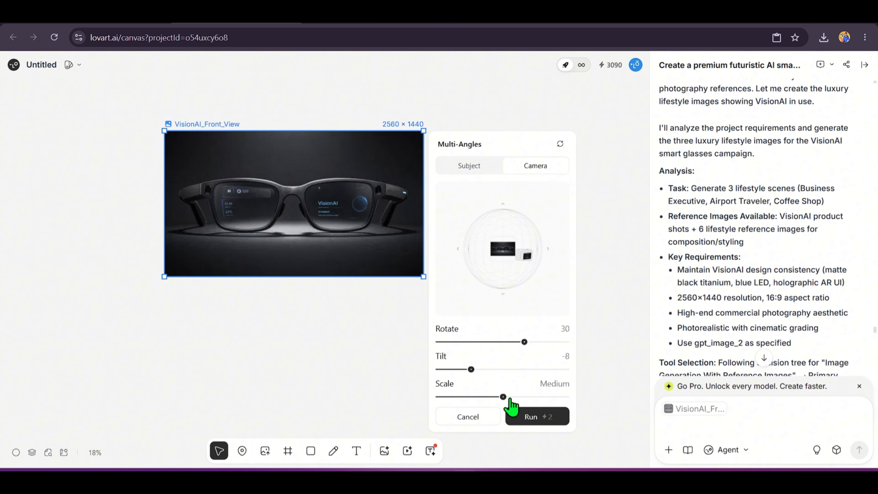
pyautogui.click(543, 417)
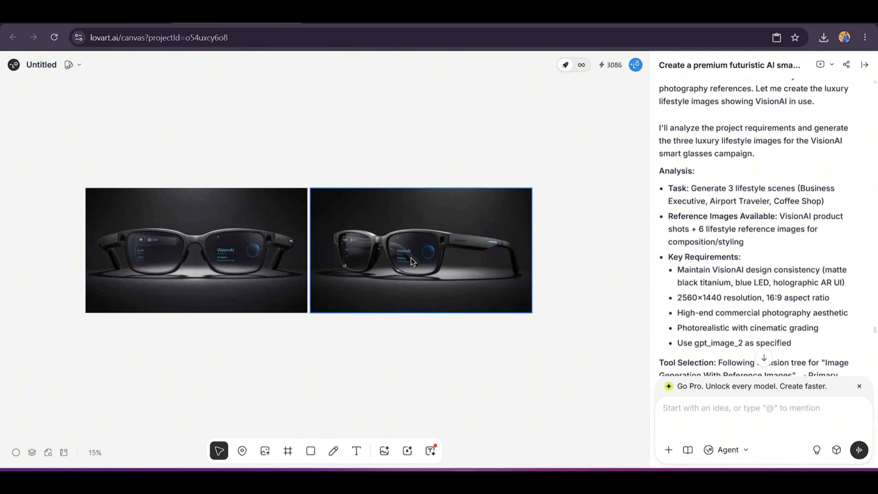
# Step: Inspect the newly generated angled glasses view up close and compare it with the front view beside it
pyautogui.scroll(5, 222, 295)
pyautogui.scroll(-4, 254, 241)
pyautogui.click(443, 214)
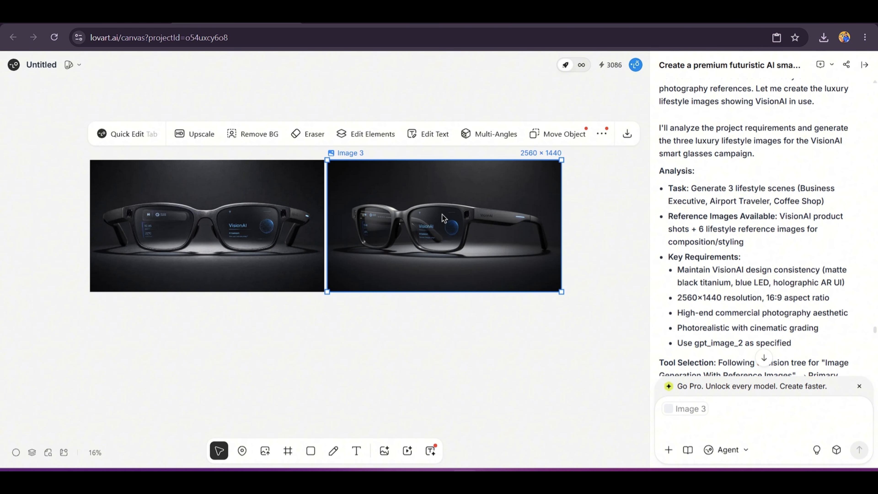
pyautogui.scroll(-3, 443, 301)
pyautogui.scroll(3, 443, 297)
pyautogui.click(384, 400)
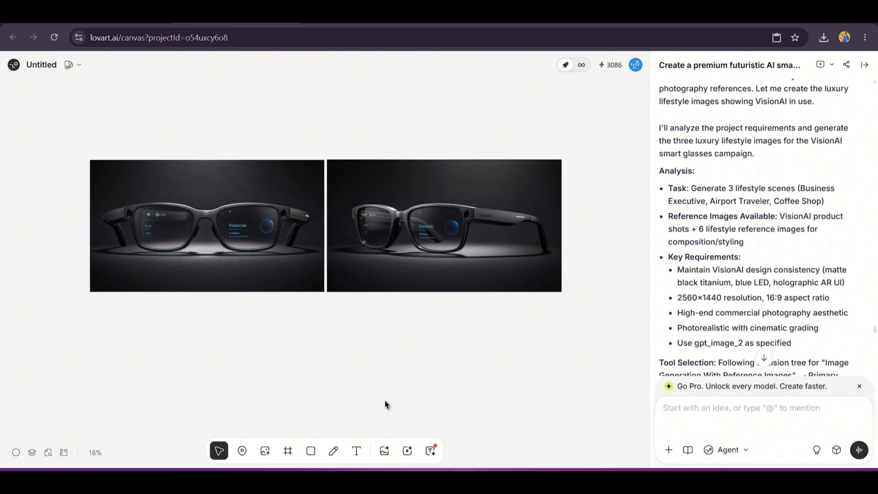
# Step: Generate an overhead camera view of the coffee shop scene with Multi-Angles at Rotate 0, Tilt 60 and Medium scale, and inspect it up close
pyautogui.scroll(-3, 474, 301)
pyautogui.scroll(-5, 198, 277)
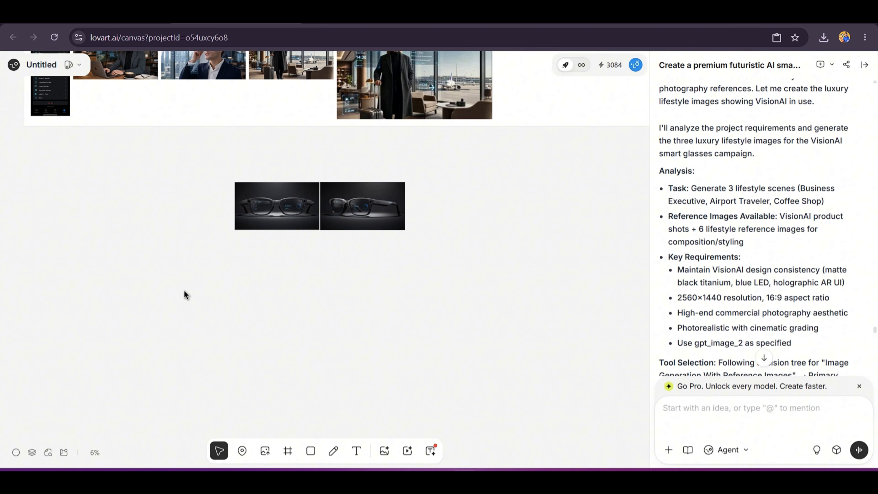
pyautogui.scroll(5, 170, 268)
pyautogui.scroll(-2, 171, 267)
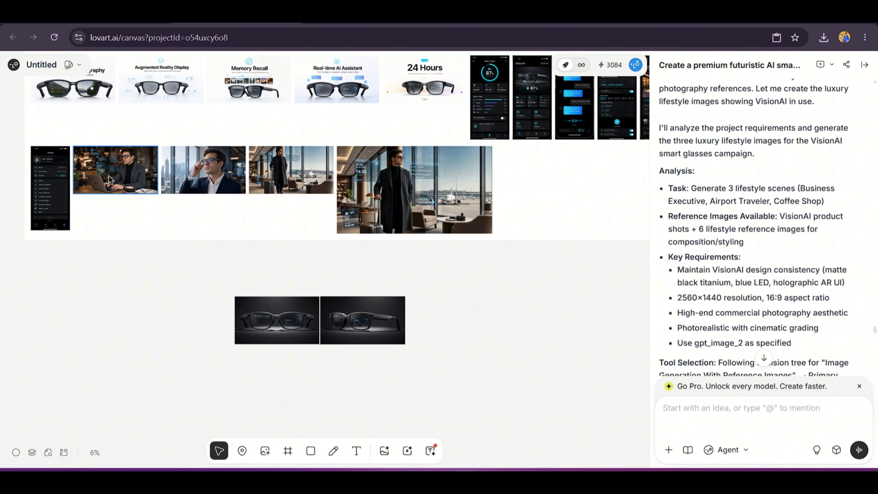
pyautogui.click(110, 166)
pyautogui.scroll(2, 33, 196)
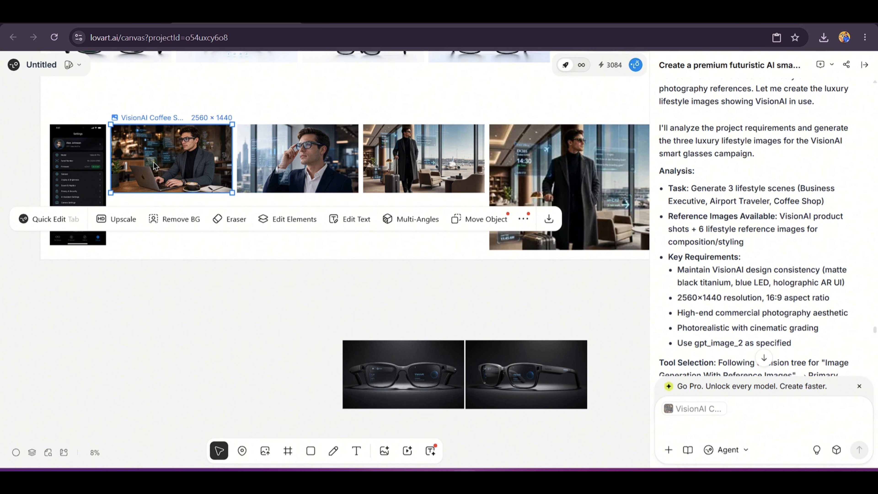
pyautogui.click(414, 219)
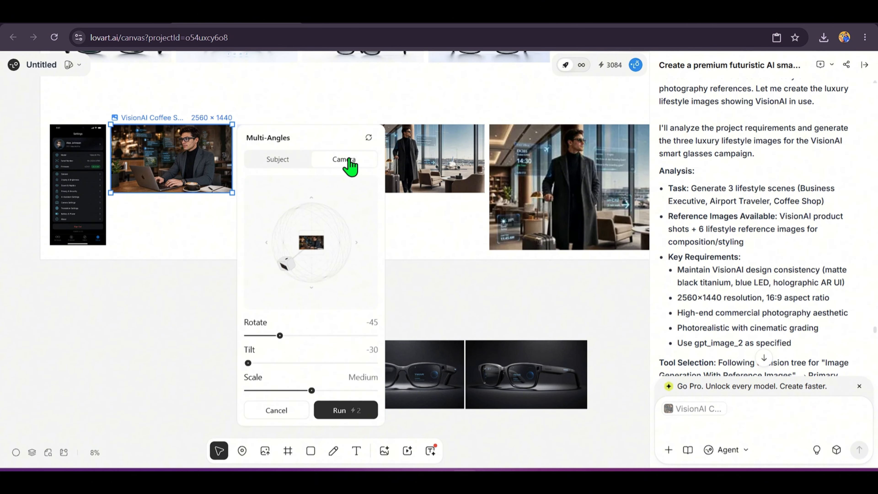
pyautogui.moveTo(289, 266); pyautogui.dragTo(324, 242)
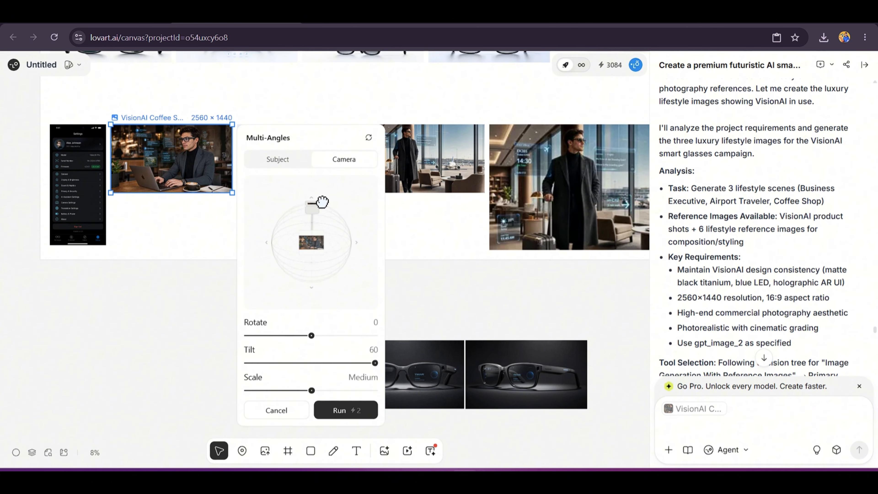
pyautogui.click(342, 411)
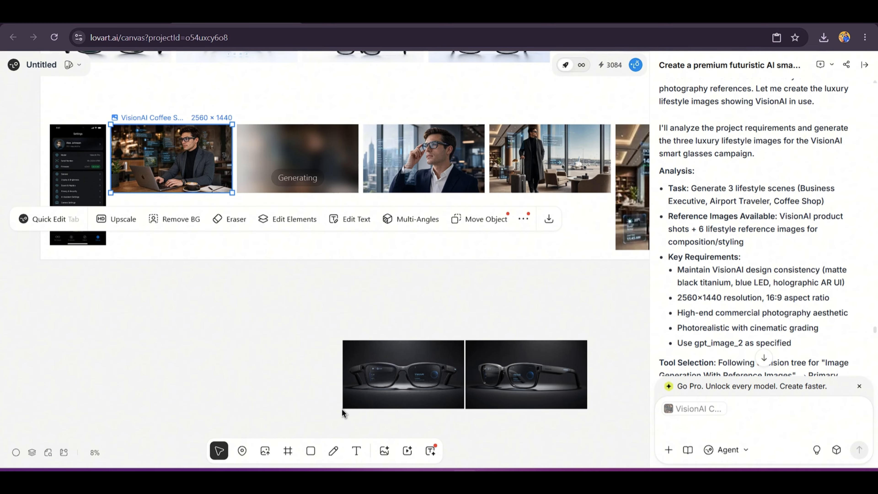
pyautogui.scroll(5, 424, 147)
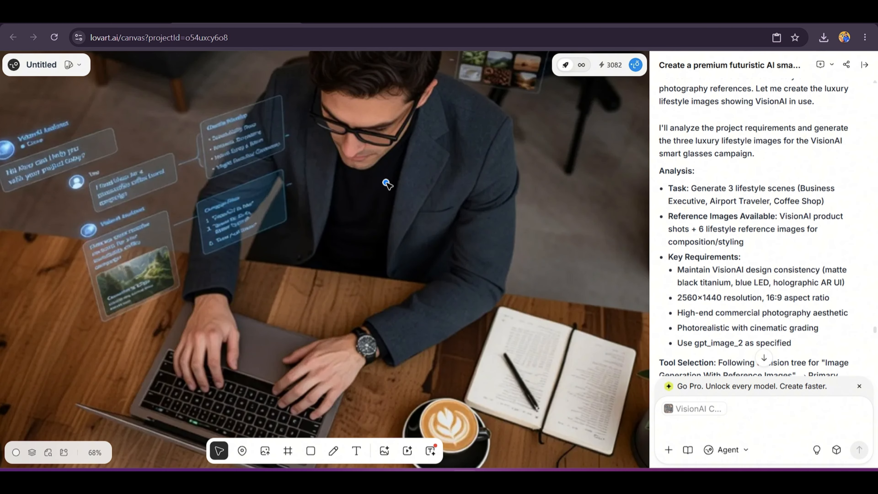
pyautogui.scroll(-5, 355, 247)
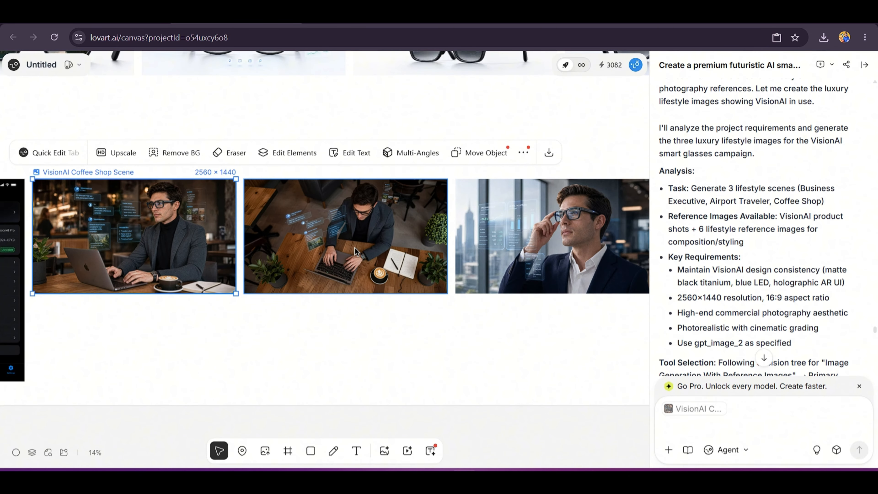
# Step: Generate a new camera angle of the VisionAI Business Executive scene with Multi-Angles at Rotate -54, Tilt 3 and Medium scale
pyautogui.scroll(-3, 356, 254)
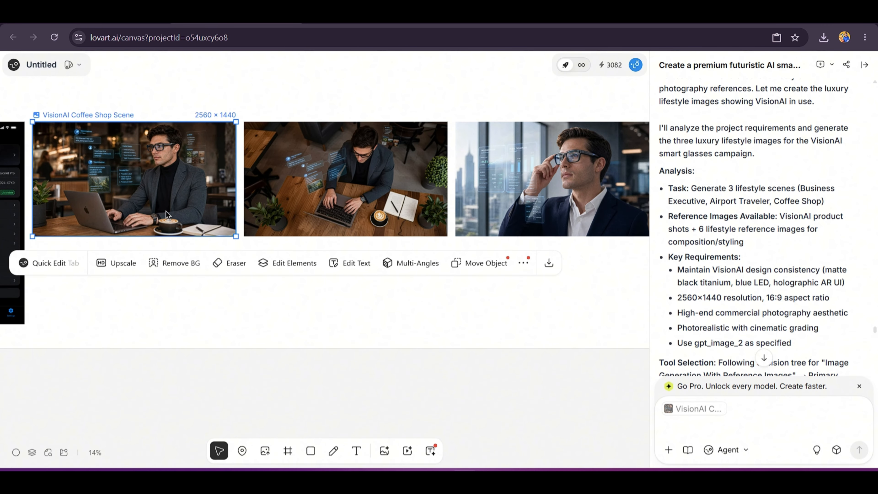
pyautogui.hscroll(5, 266, 214)
pyautogui.click(296, 183)
pyautogui.click(391, 264)
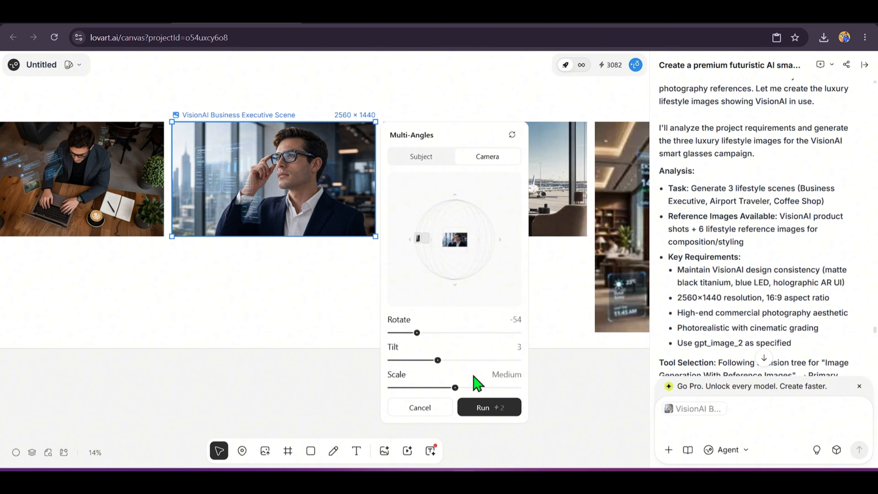
pyautogui.click(491, 408)
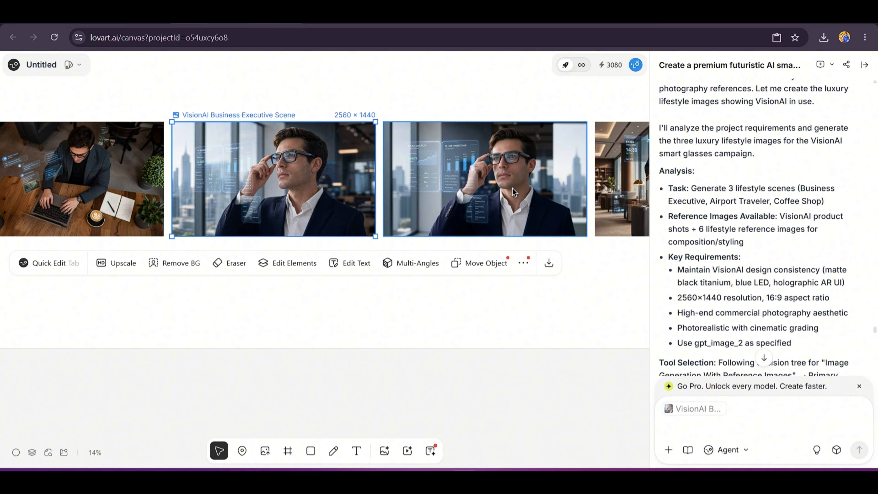
pyautogui.click(522, 174)
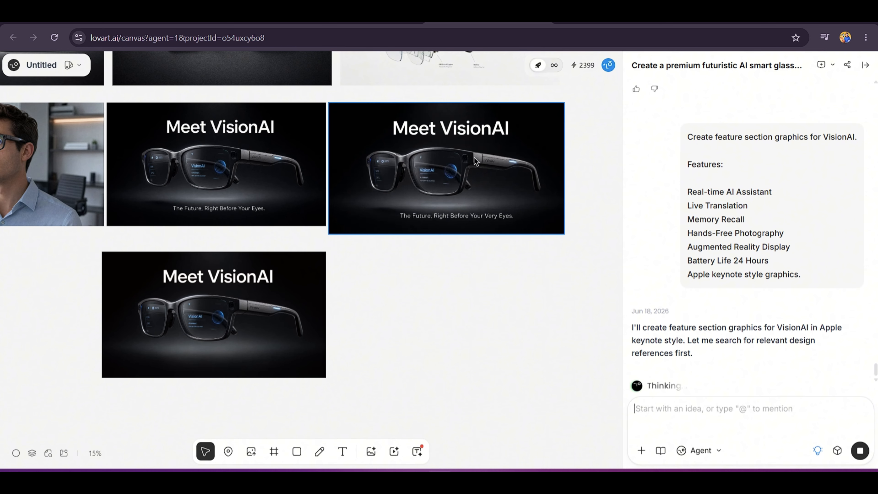
# Step: Download the edited "Meet VisionAI" banner with the "Very Eyes" tagline as the PNG file Image 2.png
pyautogui.click(474, 157)
pyautogui.click(596, 263)
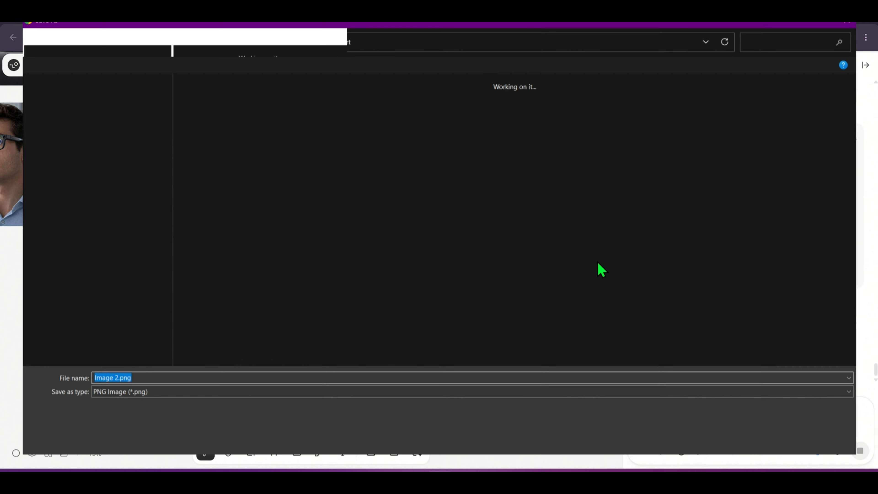
pyautogui.click(802, 448)
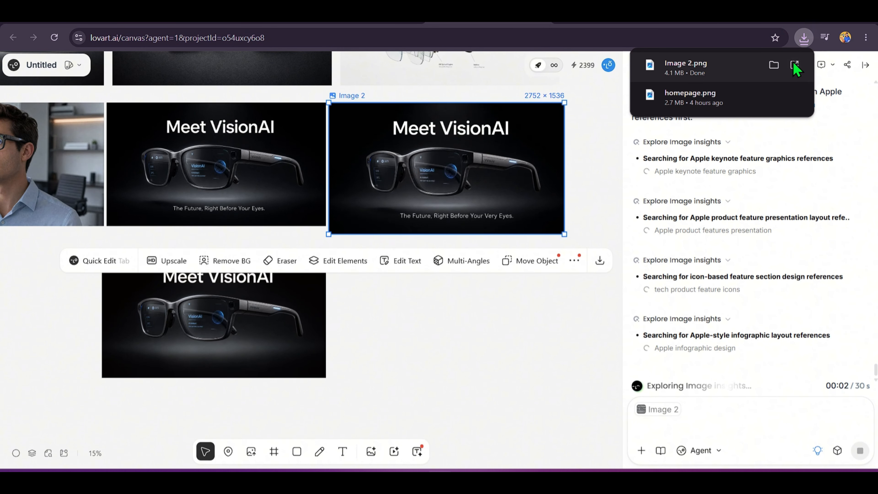
# Step: Open the downloaded Image 2.png, inspect the glasses and tagline up close, and return to the canvas
pyautogui.click(742, 70)
pyautogui.scroll(6, 339, 298)
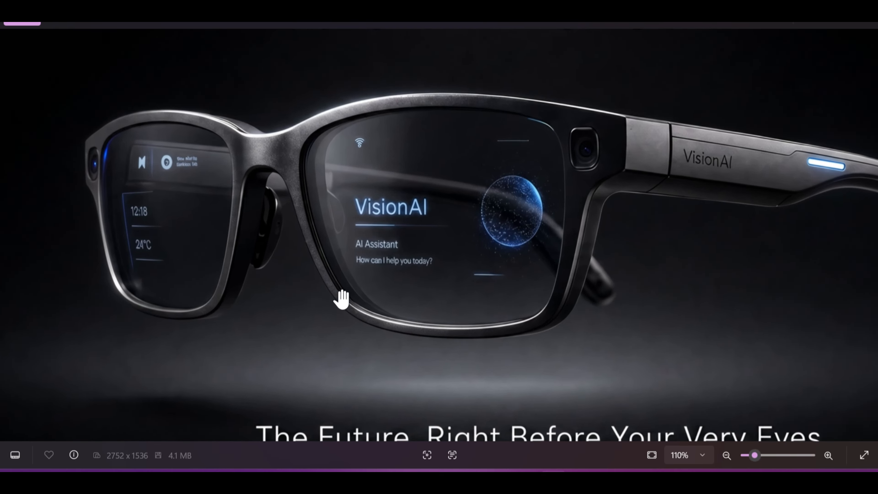
pyautogui.scroll(-6, 362, 272)
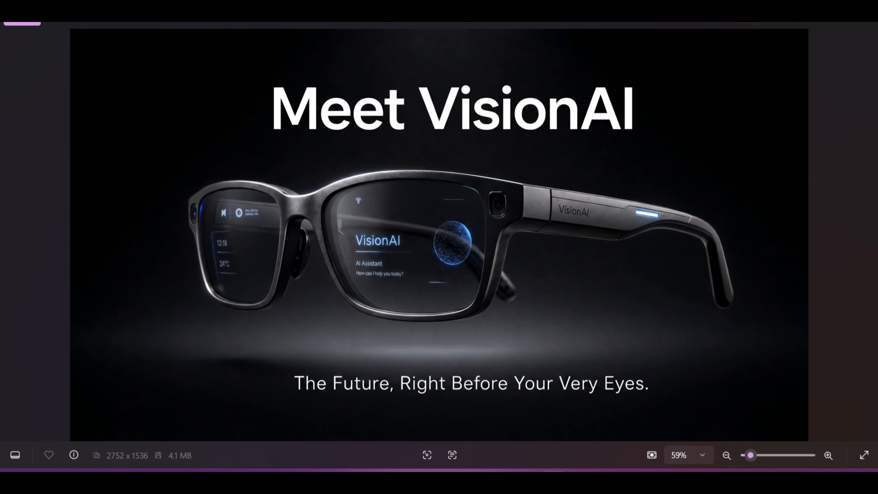
pyautogui.click(812, 24)
pyautogui.click(505, 294)
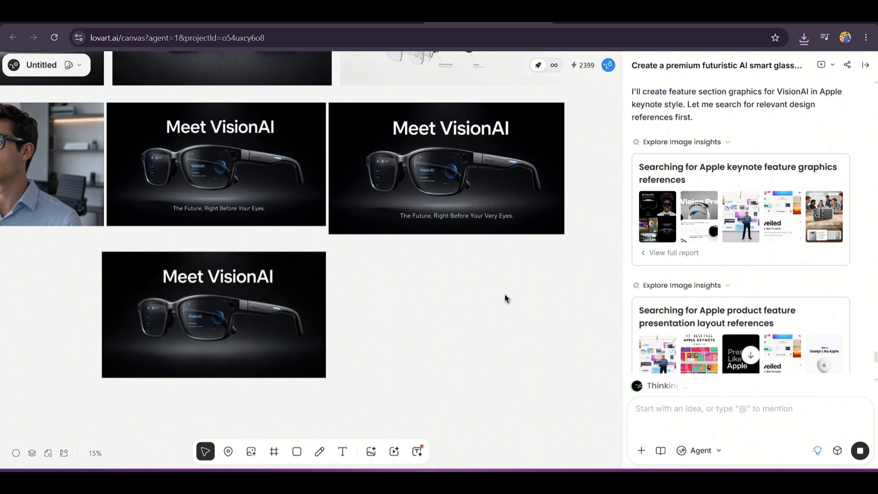
# Step: Convert the edited "Meet VisionAI" banner, Image 2, into a vector version
pyautogui.click(524, 148)
pyautogui.click(574, 266)
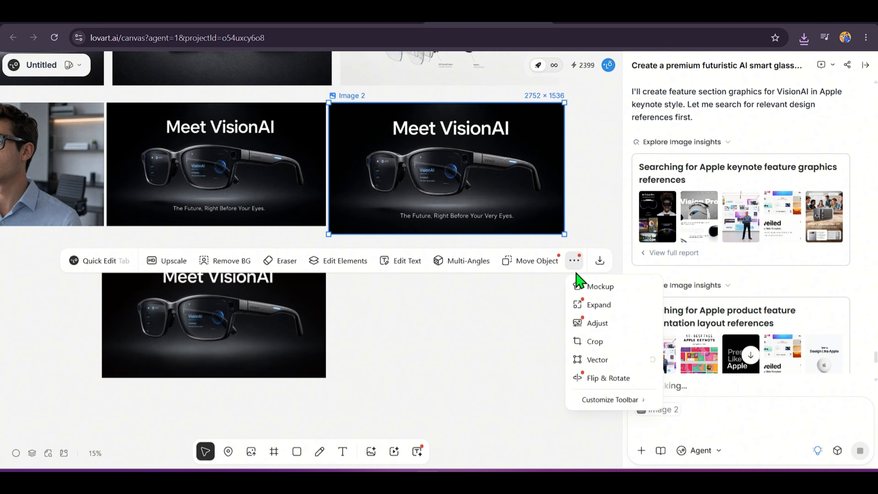
pyautogui.click(605, 362)
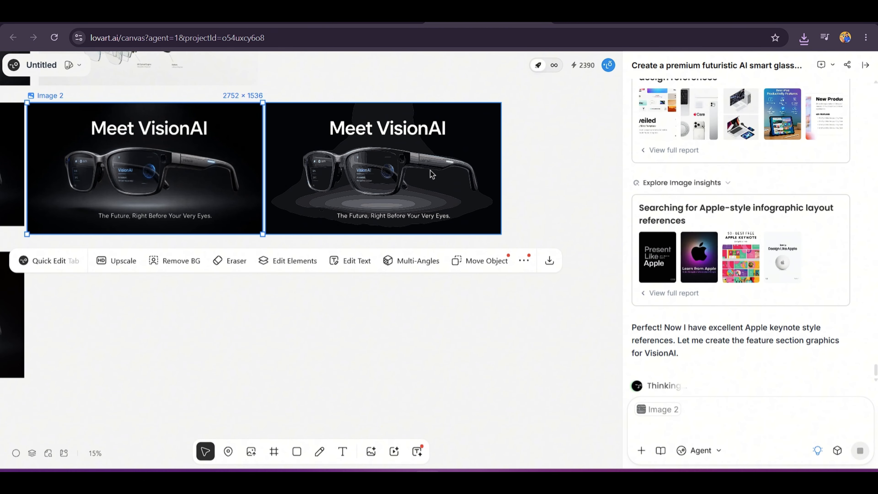
# Step: Download the vector version of the "Meet VisionAI" banner as an SVG file
pyautogui.rightClick(465, 133)
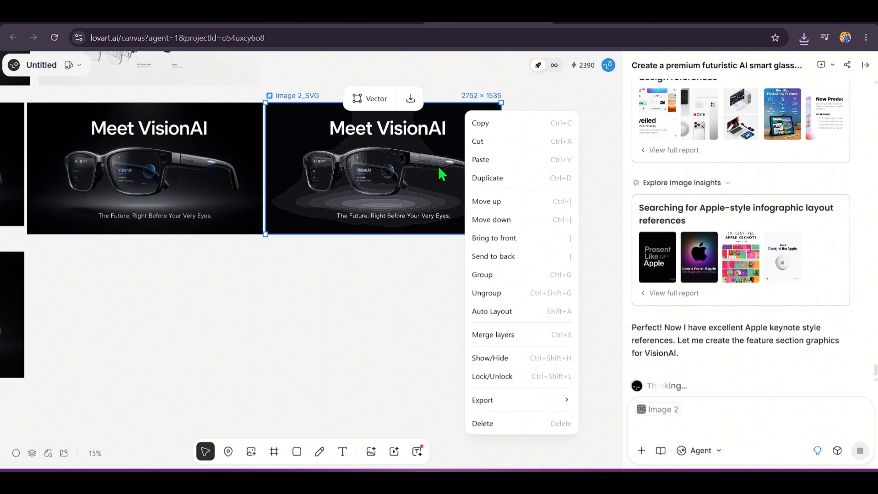
pyautogui.click(456, 158)
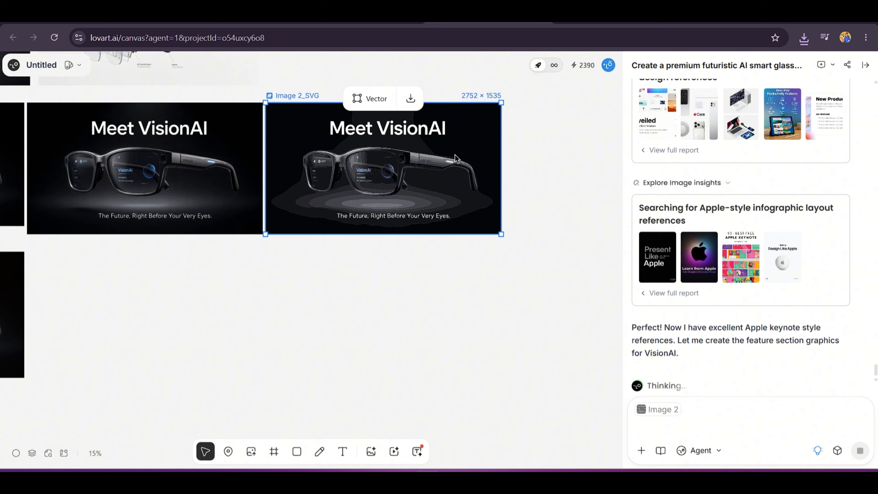
pyautogui.click(411, 99)
pyautogui.click(784, 447)
# Step: Open the downloaded SVG banner in the browser and examine its vector quality at several zoom levels, including 67% and 25%
pyautogui.click(803, 38)
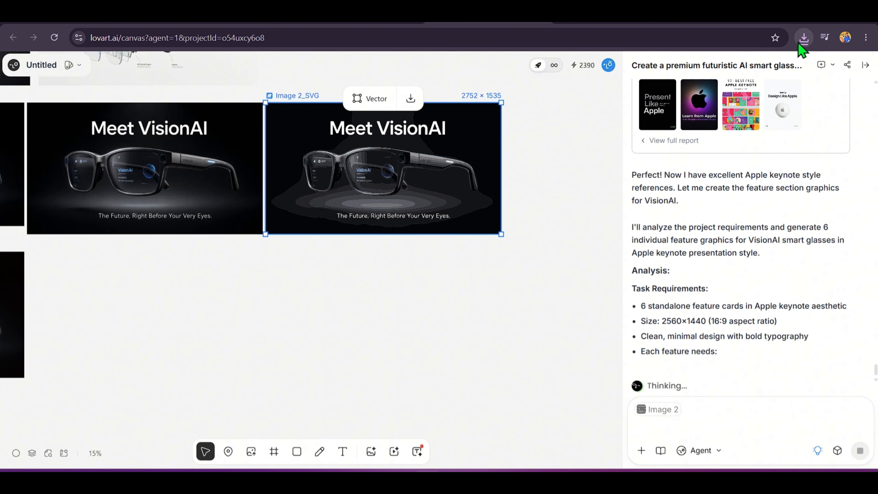
pyautogui.click(803, 39)
pyautogui.click(740, 80)
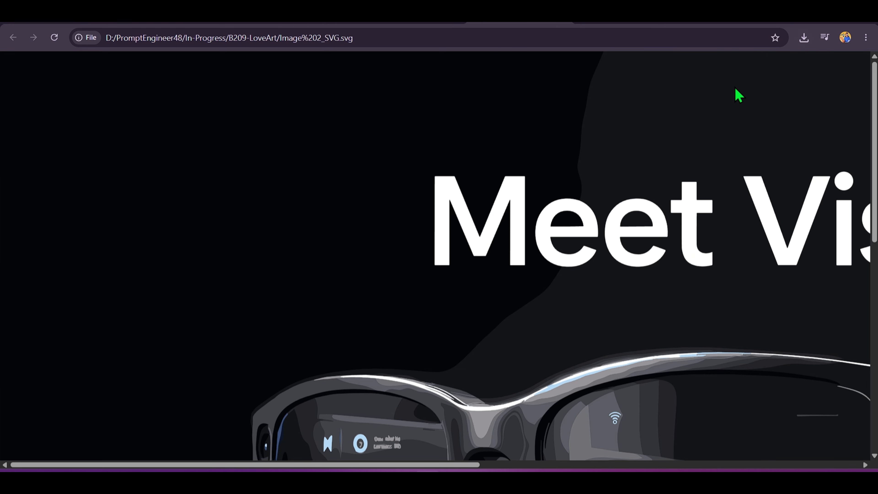
pyautogui.scroll(-4, 560, 259)
pyautogui.hscroll(3, 560, 259)
pyautogui.scroll(-4, 543, 269)
pyautogui.scroll(-3, 369, 283)
pyautogui.scroll(3, 212, 247)
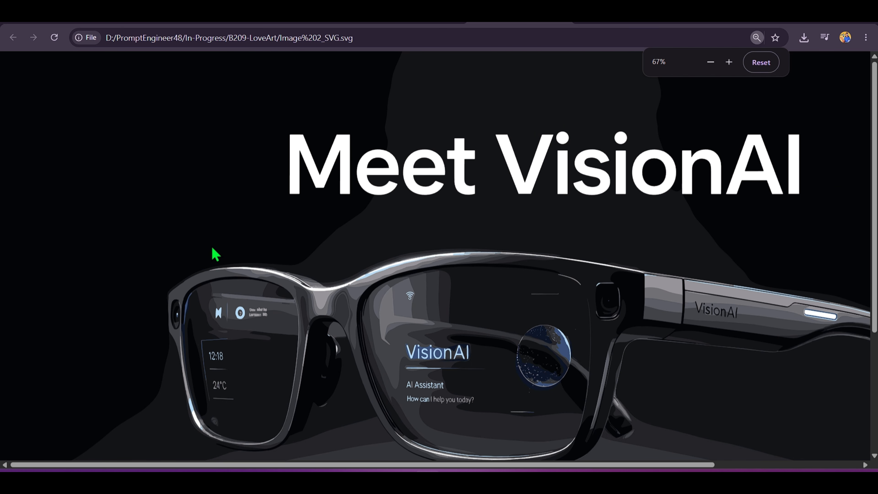
pyautogui.hscroll(3, 518, 274)
pyautogui.scroll(-2, 530, 268)
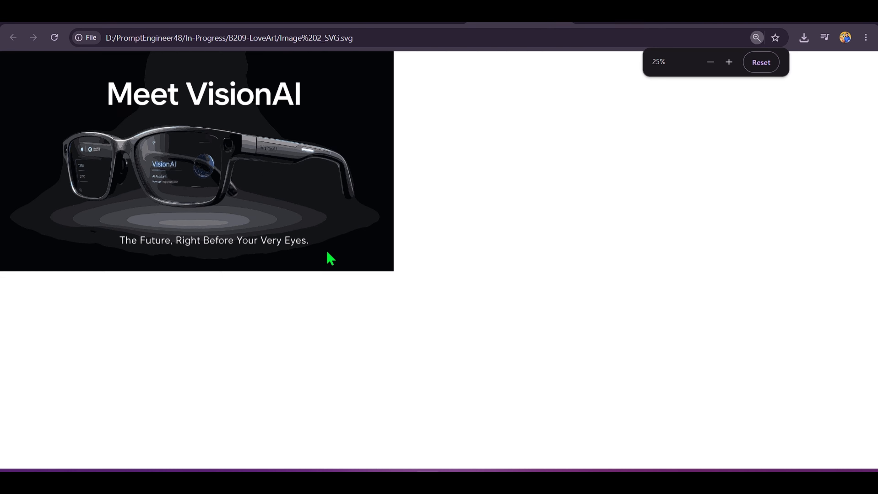
pyautogui.scroll(12, 823, 200)
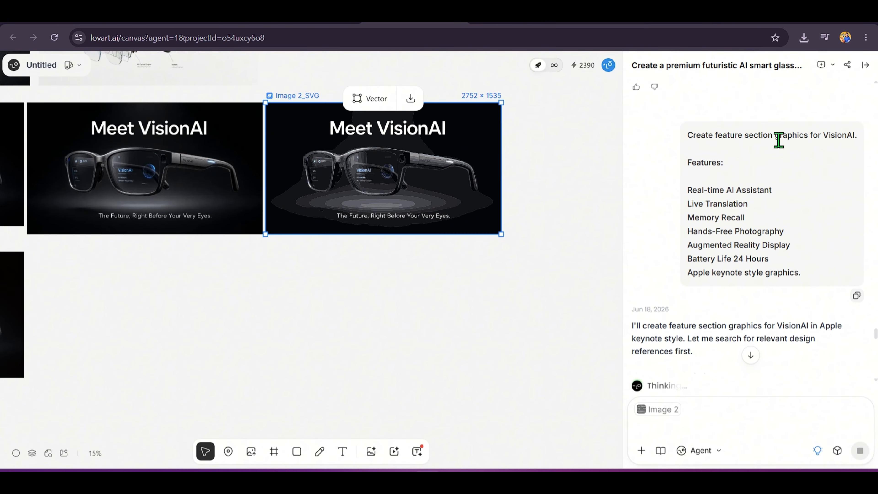
# Step: Paste the VisionAI mobile companion app prompt into the chat and remove the blank lines from "Show:" through "Translation mode"
pyautogui.scroll(-15, 806, 221)
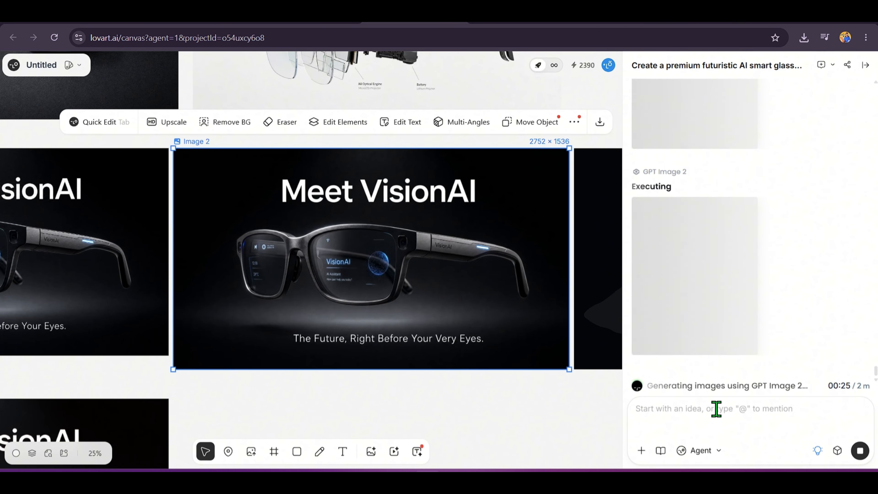
pyautogui.hotkey('ctrl', 'v')
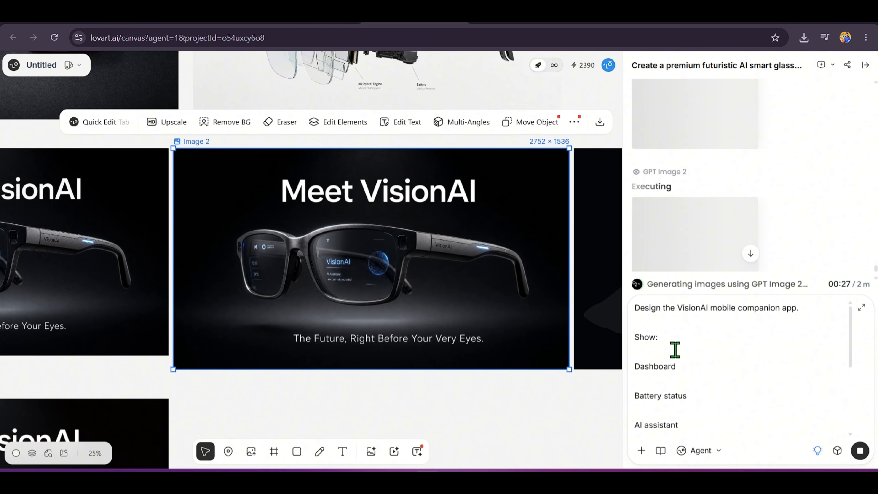
pyautogui.click(669, 353)
pyautogui.press('BackSpace')
pyautogui.click(689, 366)
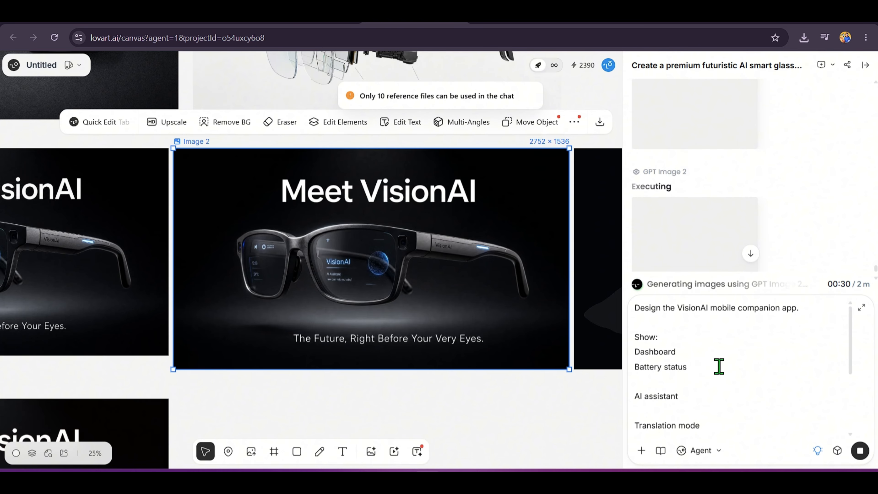
pyautogui.click(688, 380)
pyautogui.press('BackSpace')
pyautogui.click(713, 399)
pyautogui.press('BackSpace')
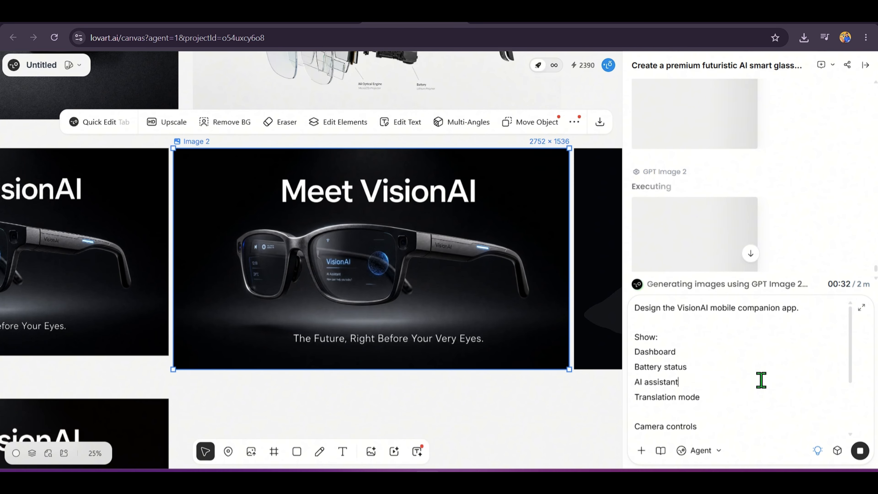
# Step: Remove the remaining blank lines between Translation mode, Camera controls, Settings page, Dark mode UI and Premium Apple aesthetic in the prompt
pyautogui.click(702, 415)
pyautogui.press('BackSpace')
pyautogui.scroll(-2, 736, 367)
pyautogui.click(707, 370)
pyautogui.press('BackSpace')
pyautogui.click(687, 386)
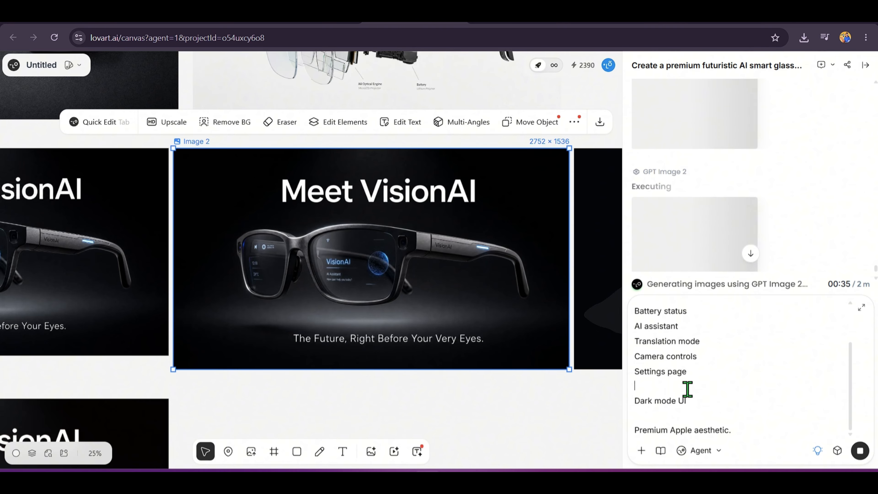
pyautogui.press('BackSpace')
pyautogui.click(704, 415)
pyautogui.press('BackSpace')
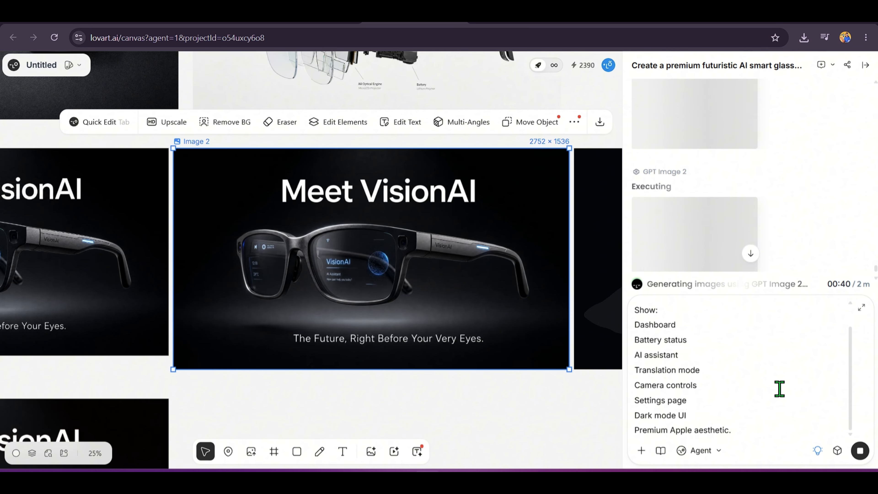
# Step: Move the teal packaging image to the end of the first row of glasses views and deselect it
pyautogui.scroll(-3, 754, 188)
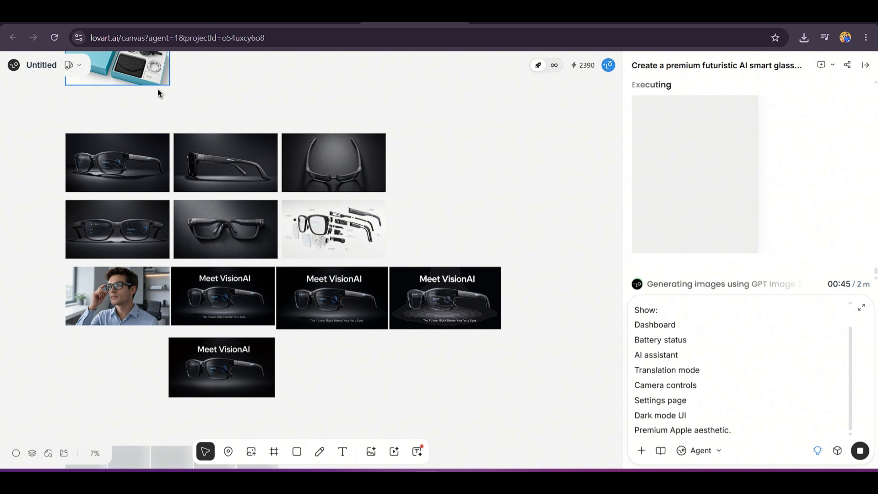
pyautogui.moveTo(143, 77); pyautogui.dragTo(473, 179)
pyautogui.click(546, 228)
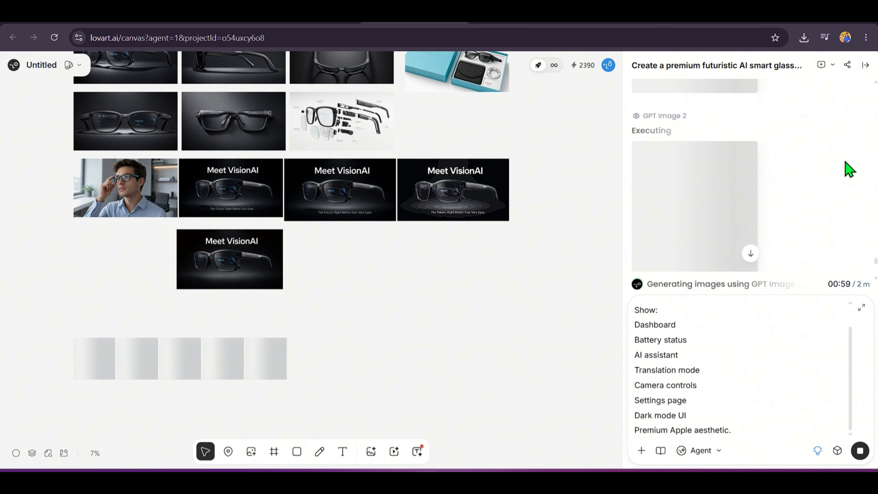
# Step: Follow the feature graphics generation in the chat and review the generated Augmented Reality Display graphic
pyautogui.scroll(5, 844, 159)
pyautogui.scroll(3, 844, 160)
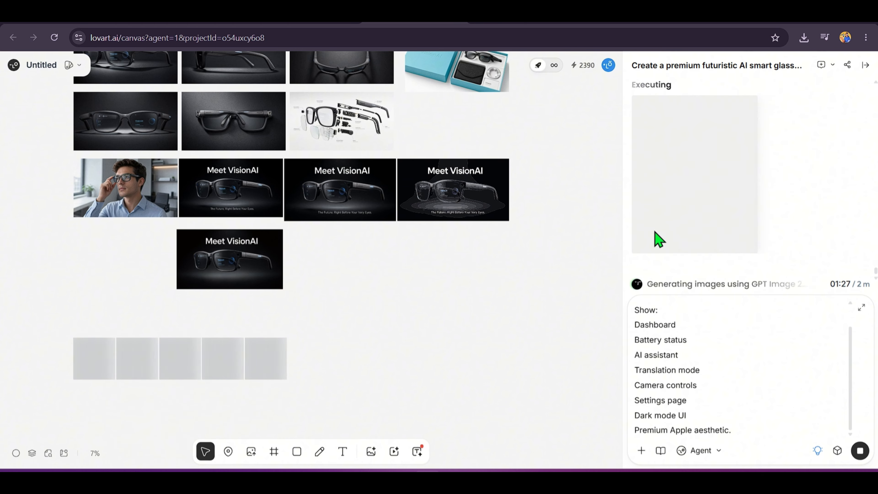
pyautogui.scroll(1, 432, 375)
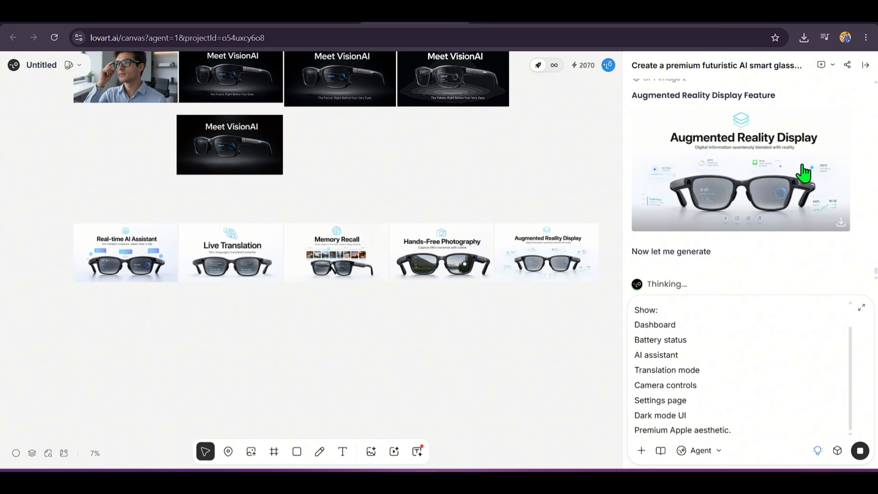
pyautogui.scroll(1, 752, 175)
pyautogui.scroll(-1, 759, 160)
pyautogui.scroll(-1, 760, 159)
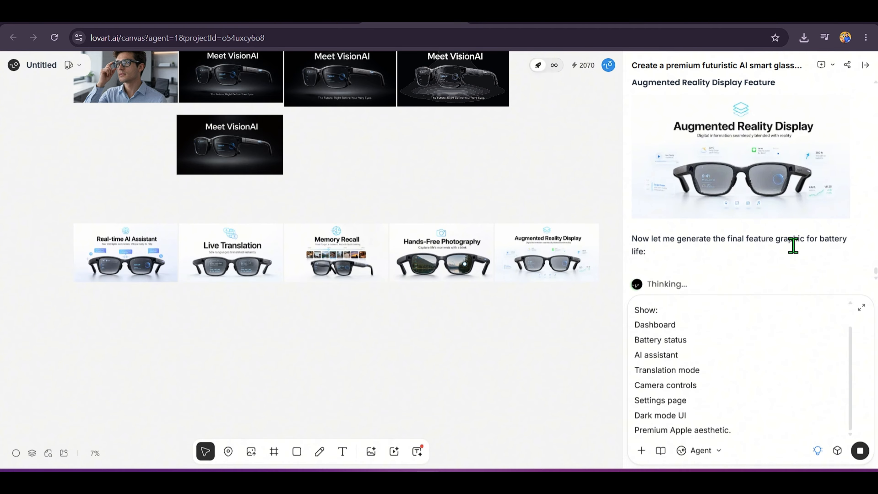
# Step: Inspect the Real-time AI Assistant and Live Translation feature graphics up close, including the text shown on the lenses
pyautogui.scroll(4, 224, 228)
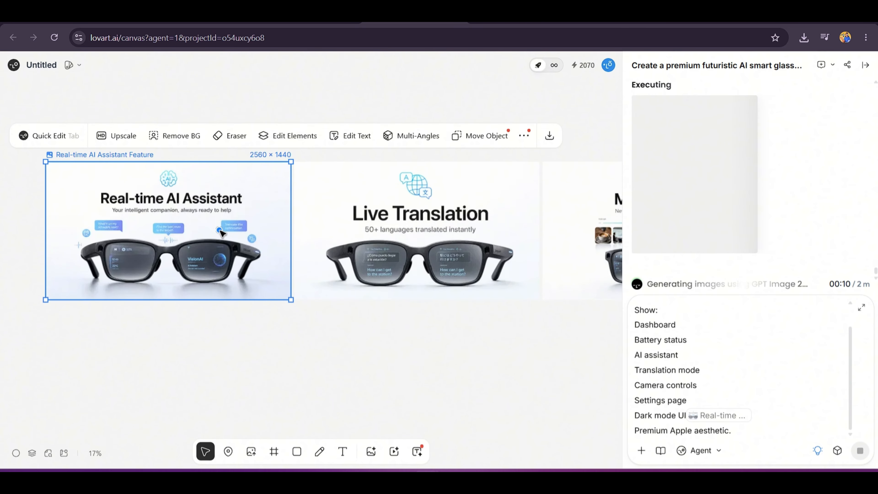
pyautogui.scroll(2, 19, 255)
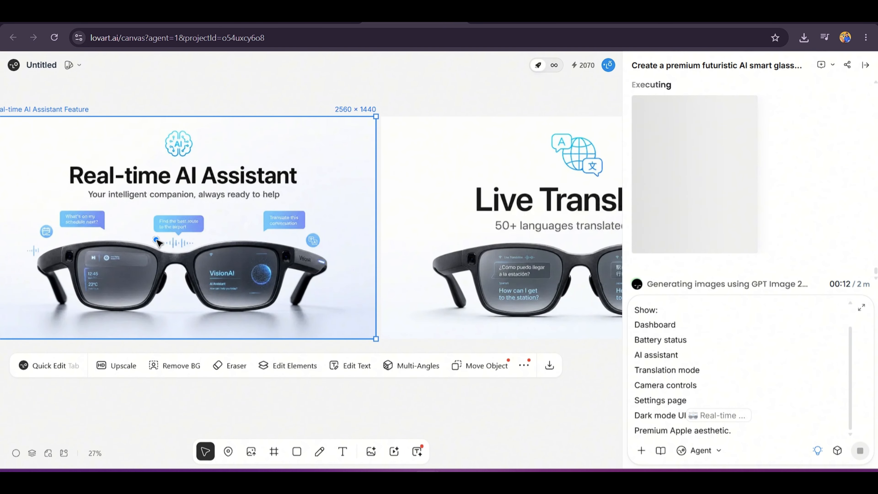
pyautogui.scroll(-3, 207, 224)
pyautogui.scroll(3, 443, 217)
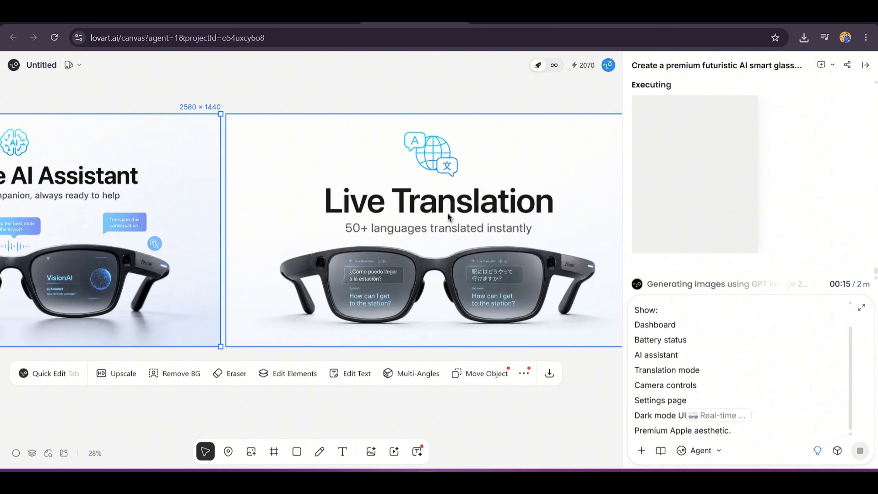
pyautogui.hscroll(2, 447, 215)
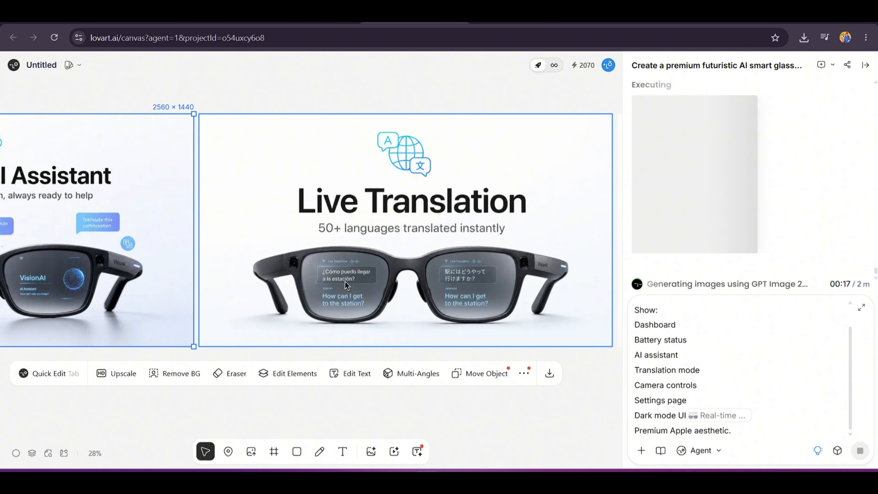
pyautogui.scroll(5, 340, 300)
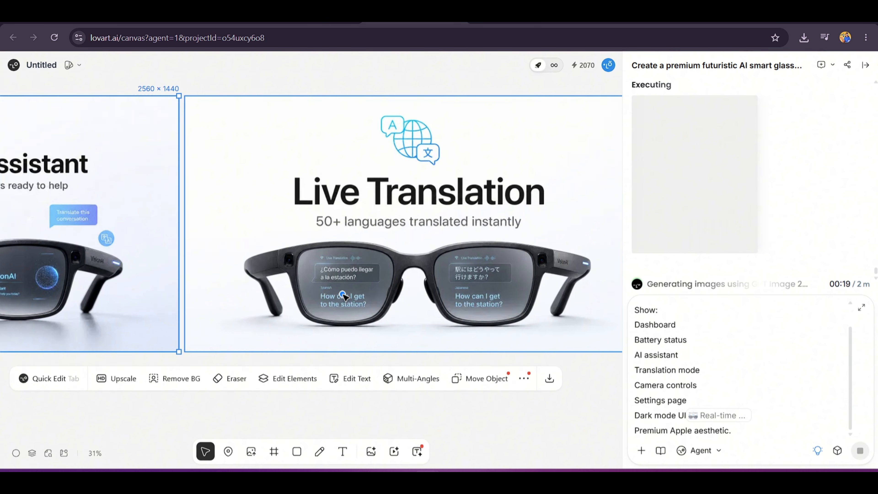
pyautogui.scroll(-2, 340, 297)
pyautogui.click(316, 305)
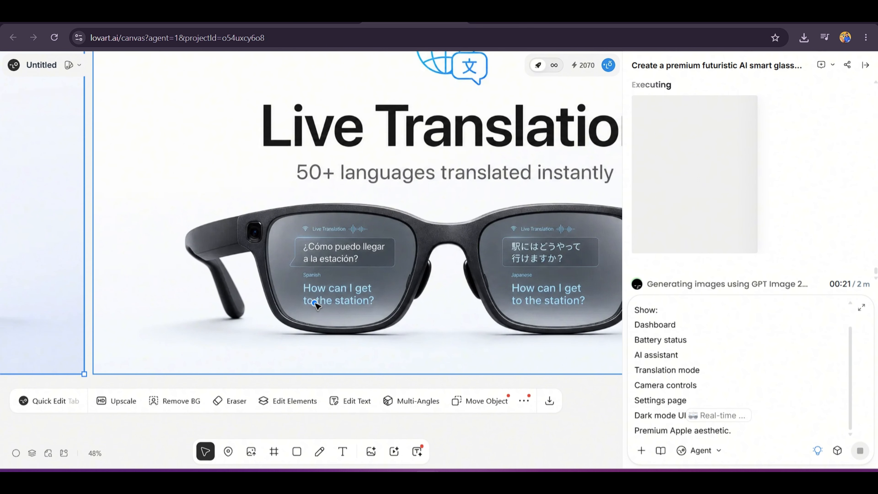
# Step: Inspect the Live Translation, Memory Recall, Hands-Free Photography, Augmented Reality Display and 24 Hours feature graphics one after another on the canvas
pyautogui.hscroll(5, 346, 280)
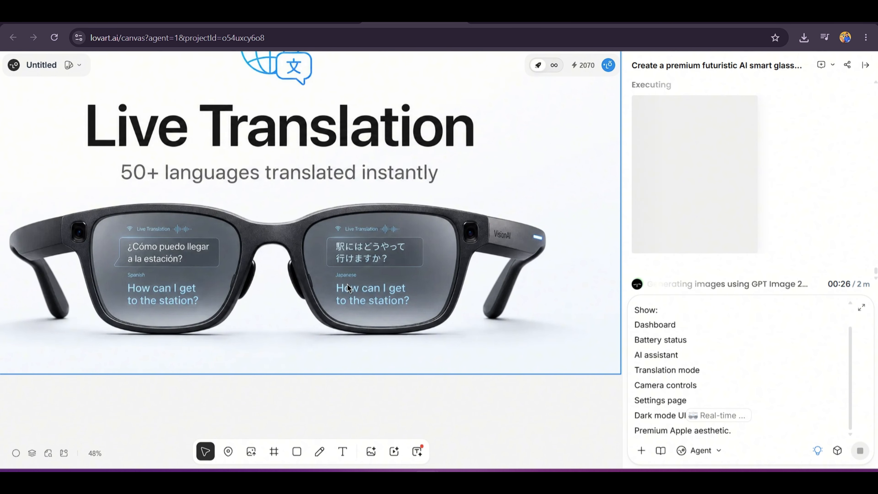
pyautogui.scroll(-2, 394, 292)
pyautogui.hscroll(8, 405, 287)
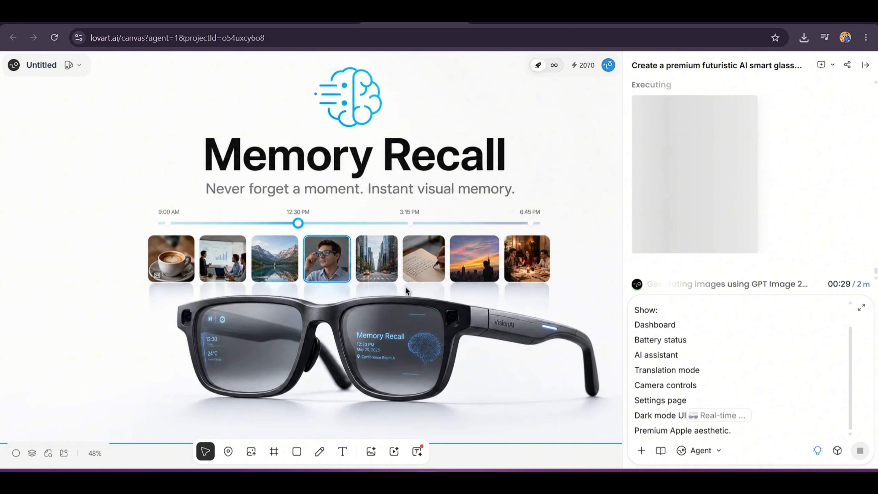
pyautogui.hscroll(10, 405, 287)
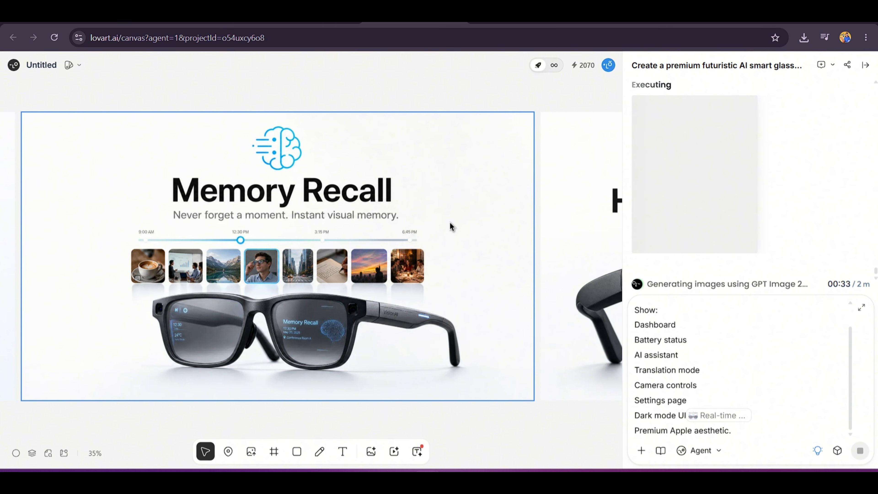
pyautogui.hscroll(1, 486, 238)
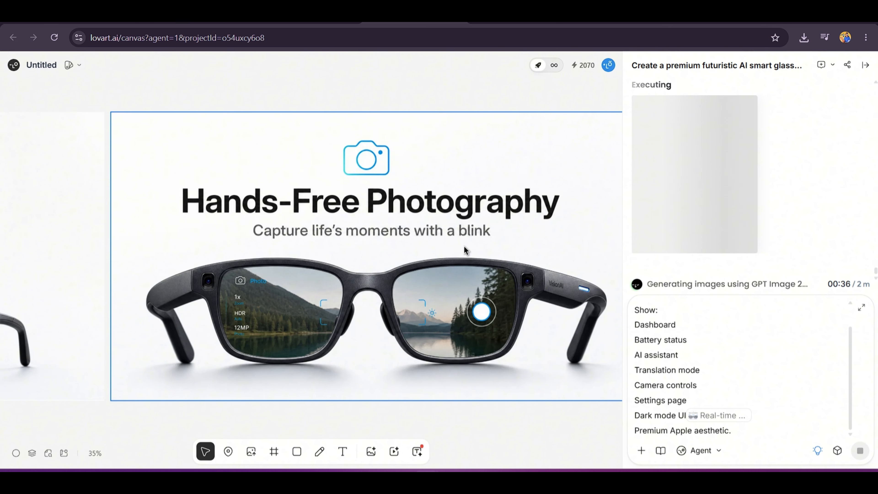
pyautogui.hscroll(1, 464, 245)
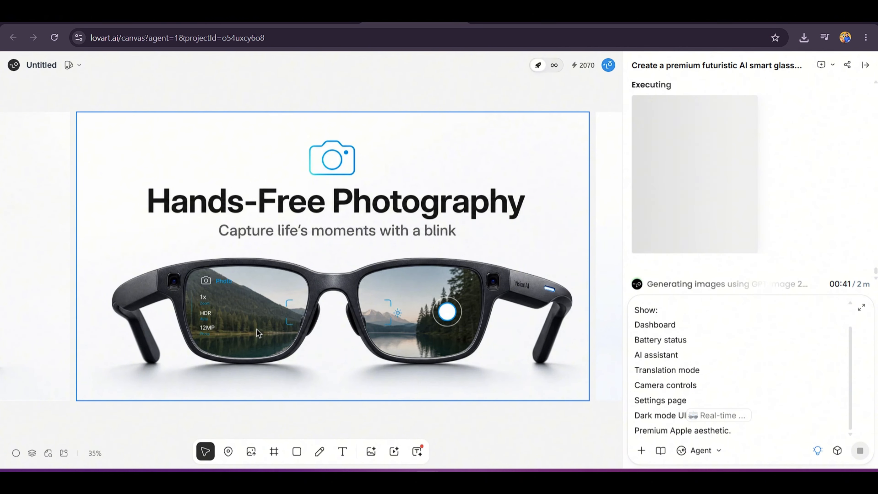
pyautogui.hscroll(8, 428, 292)
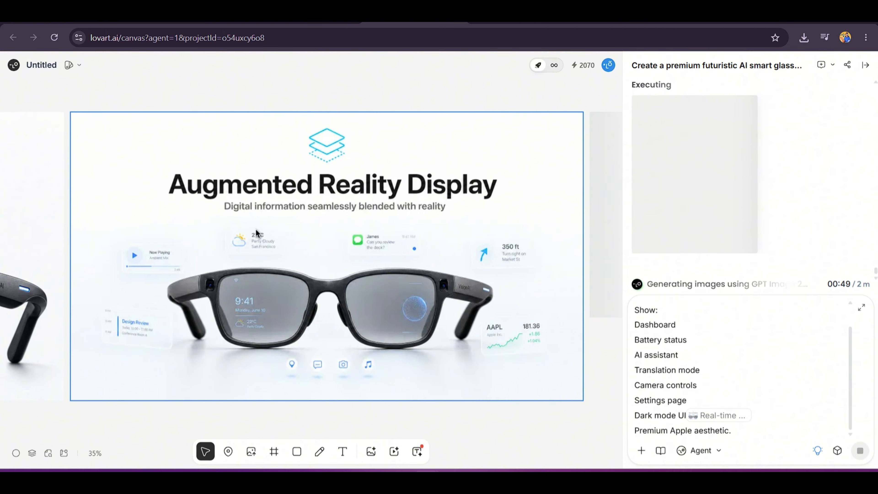
pyautogui.hscroll(7, 461, 267)
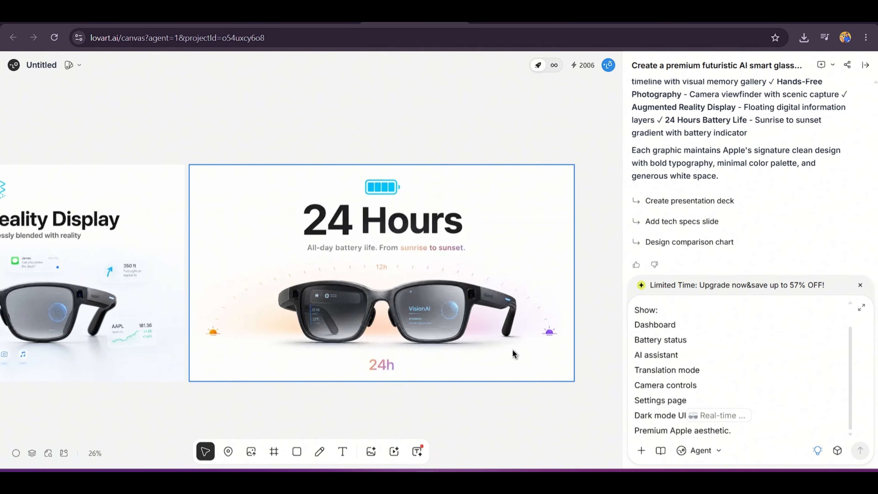
# Step: Submit the prepared prompt for designing the VisionAI mobile companion app
pyautogui.click(776, 381)
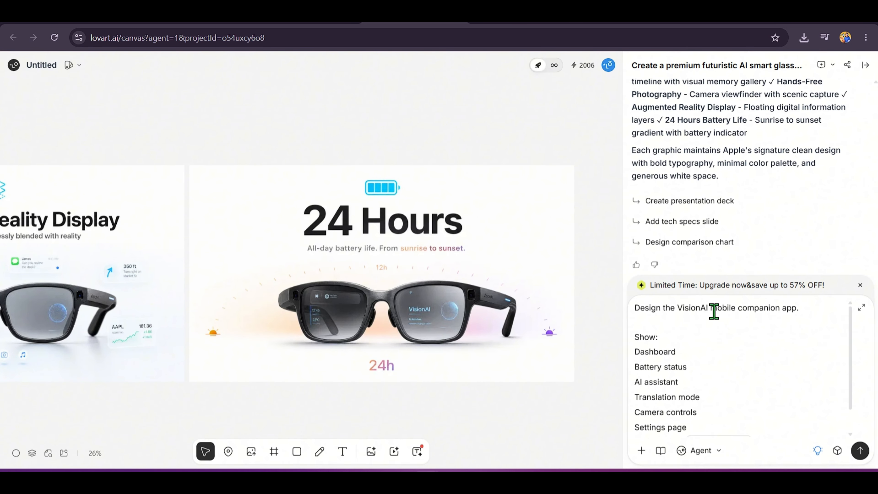
pyautogui.press('Return')
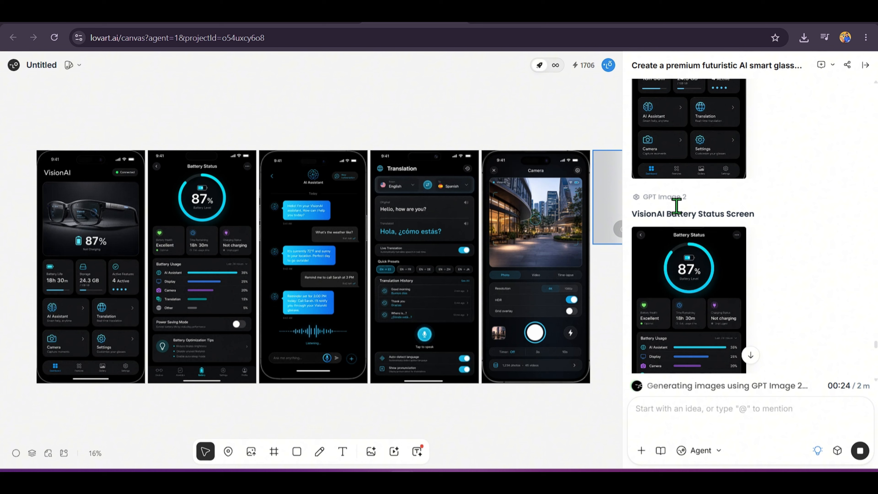
# Step: Inspect the generated companion app screens up close, from the dashboard through Battery Status, AI Assistant and Translation to Camera
pyautogui.scroll(5, 32, 252)
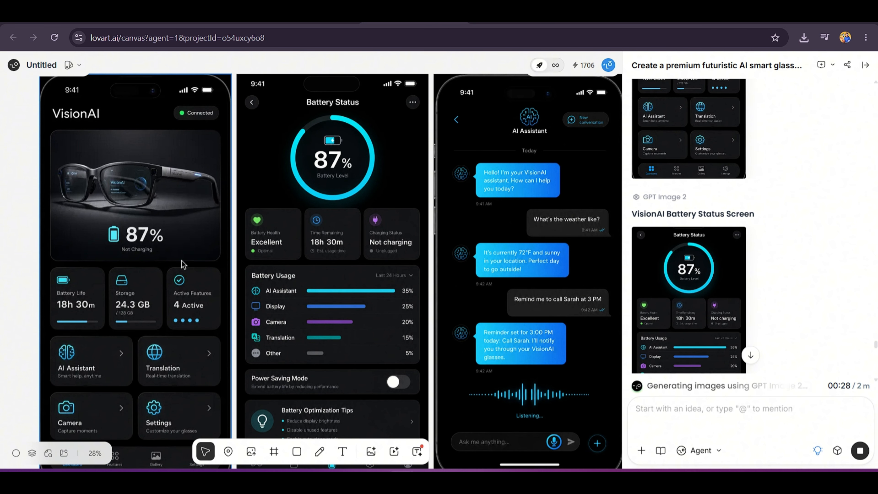
pyautogui.hscroll(2, 131, 255)
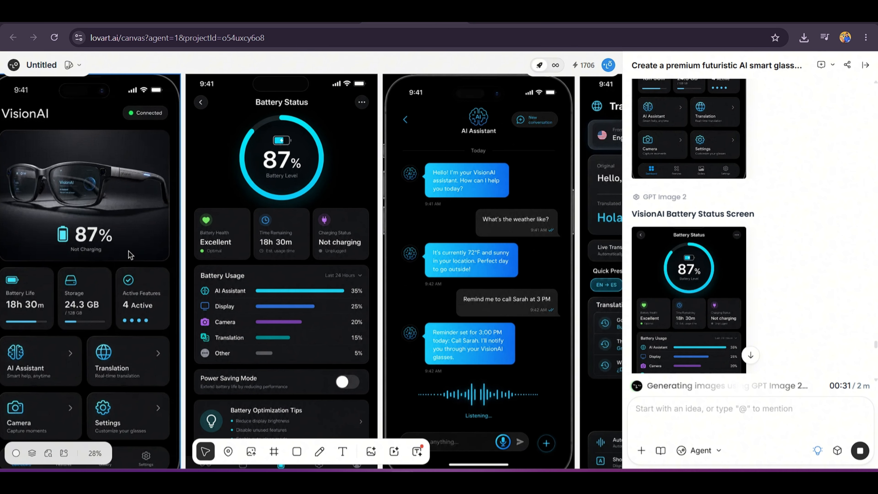
pyautogui.scroll(-3, 313, 225)
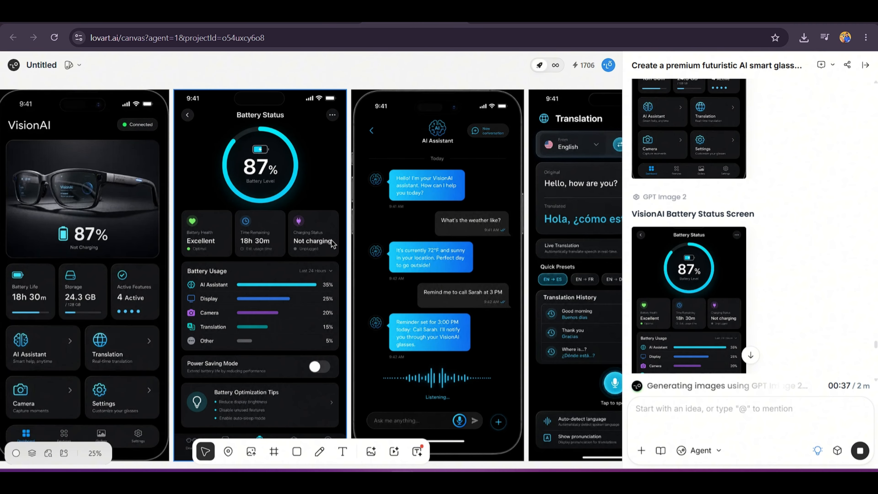
pyautogui.hscroll(3, 327, 253)
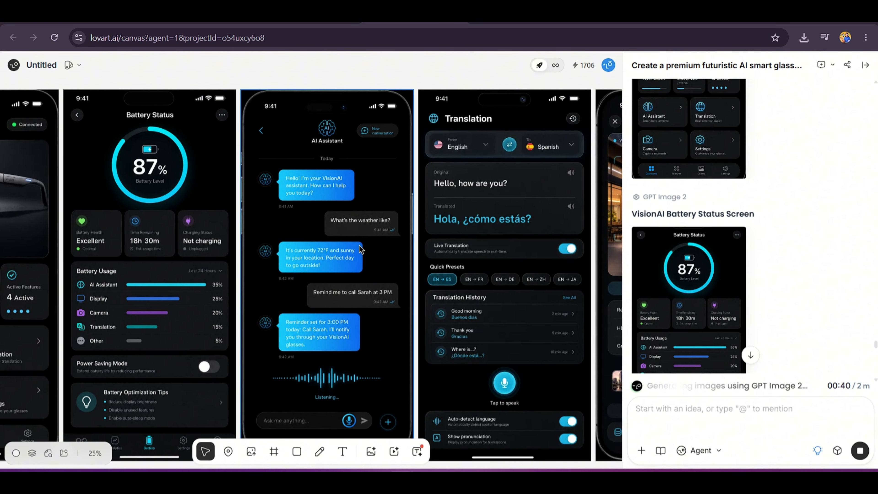
pyautogui.hscroll(5, 326, 299)
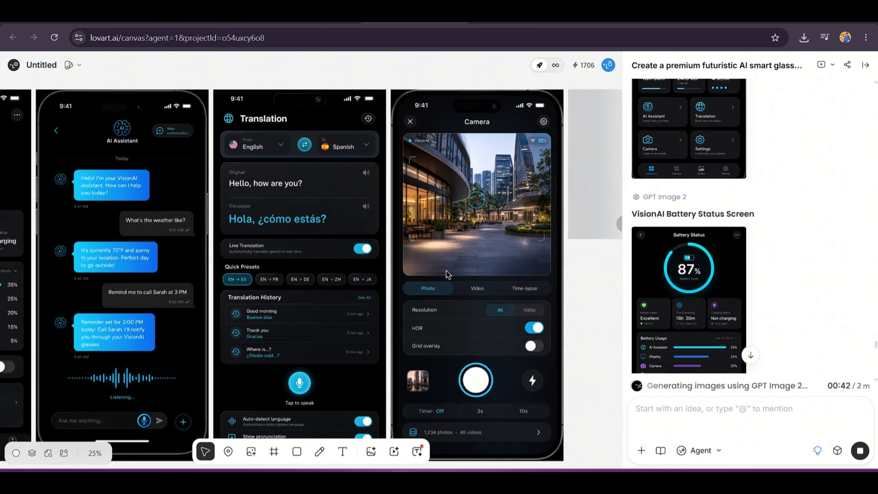
pyautogui.hscroll(3, 461, 260)
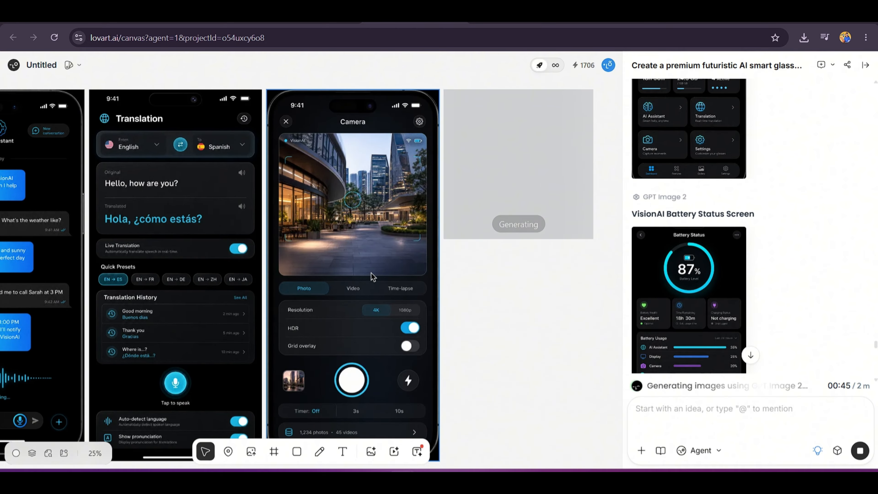
pyautogui.hscroll(1, 372, 275)
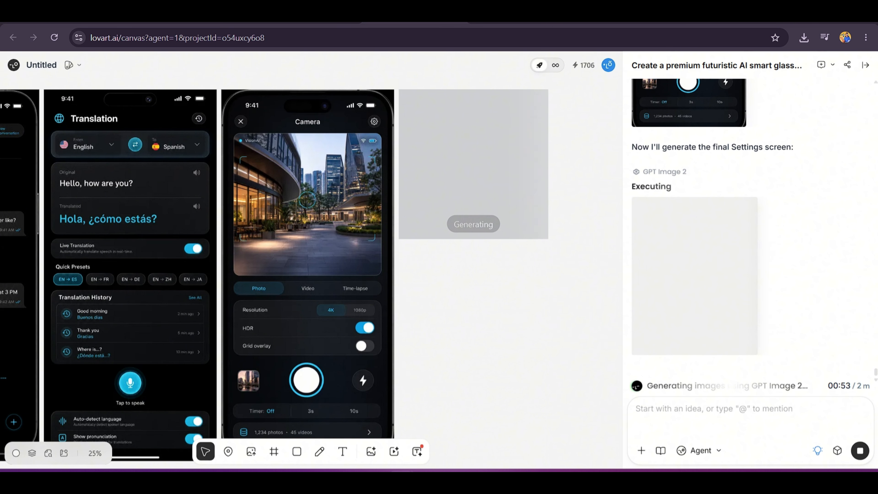
# Step: Paste the prompt for luxury lifestyle images showing VisionAI in use and remove the blank lines between Scenes, Business executive, Traveler at airport and Coffee shop
pyautogui.click(736, 411)
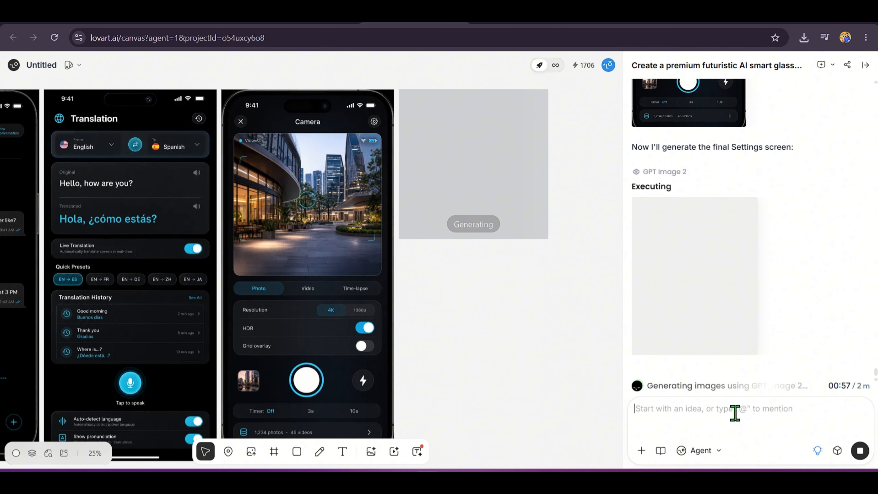
pyautogui.hotkey('ctrl', 'v')
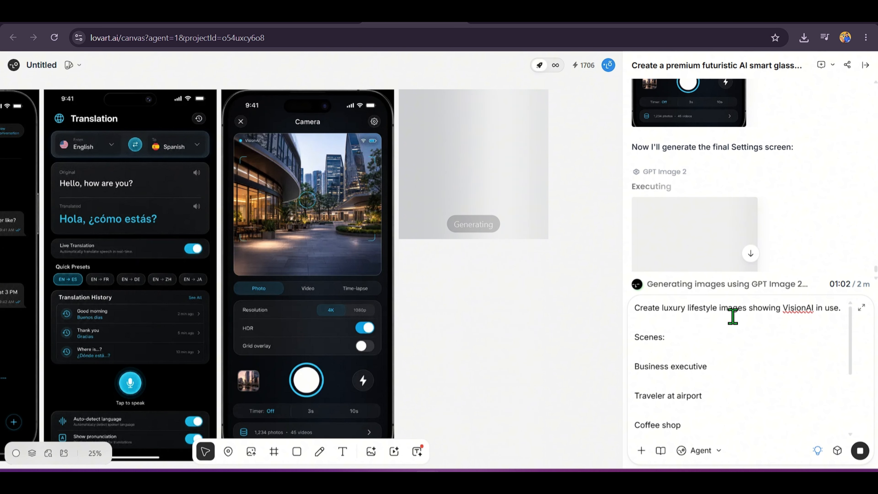
pyautogui.click(678, 356)
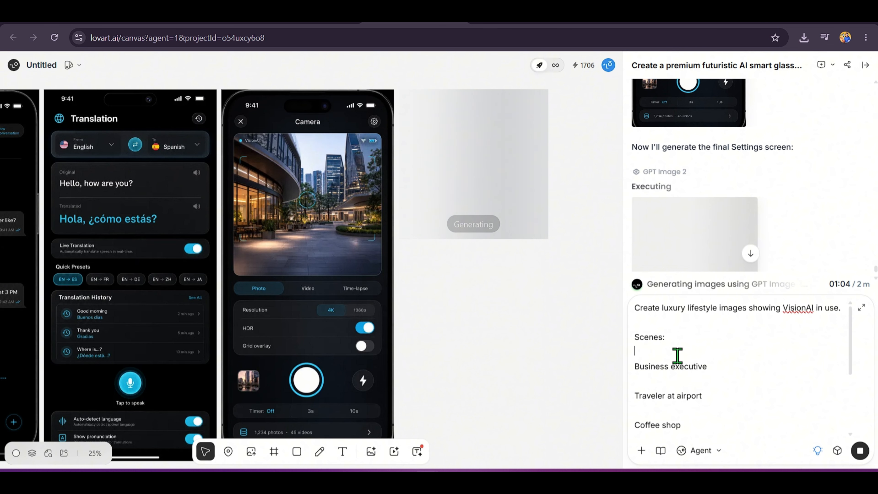
pyautogui.press('BackSpace')
pyautogui.click(683, 367)
pyautogui.press('BackSpace')
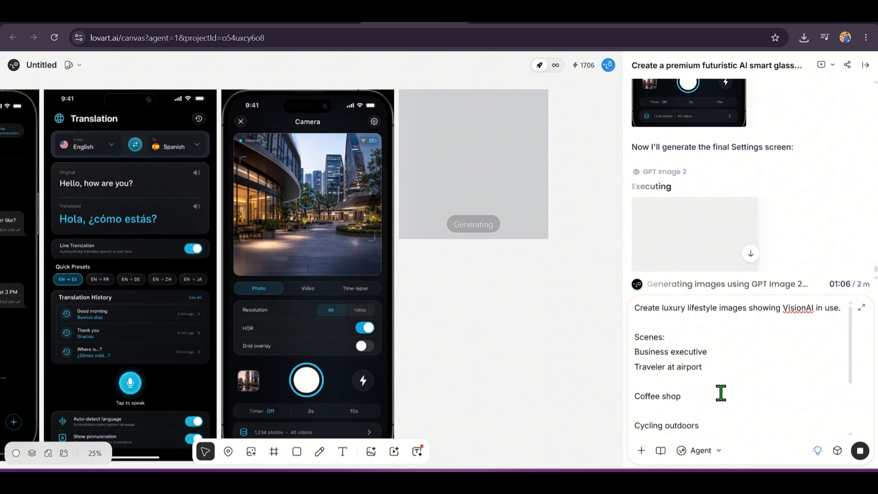
pyautogui.click(721, 376)
pyautogui.press('BackSpace')
# Step: Delete everything after Coffee shop, from Cycling outdoors to Cinematic photography, and submit the lifestyle images prompt
pyautogui.scroll(-3, 685, 398)
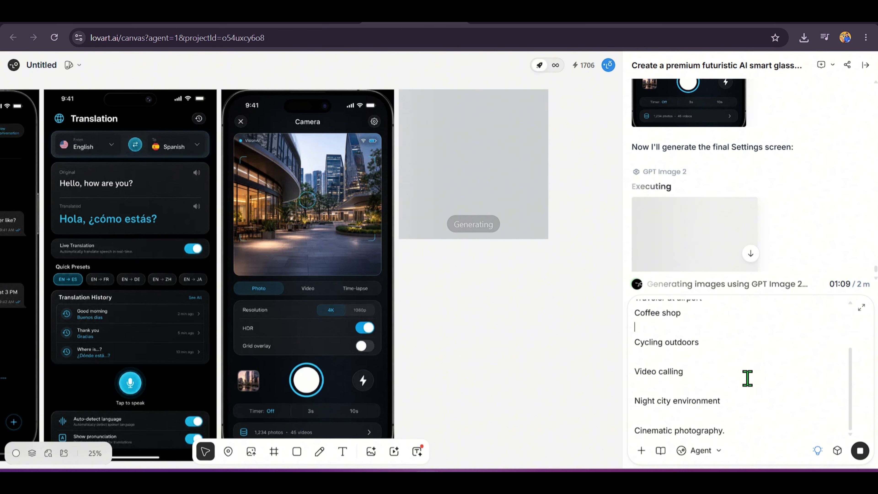
pyautogui.keyDown('shift'); pyautogui.click(751, 433); pyautogui.keyUp('shift')
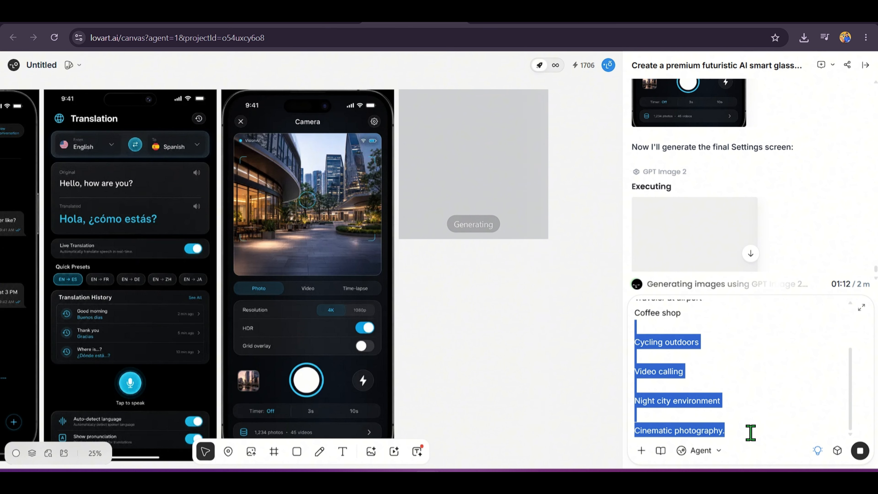
pyautogui.press('BackSpace')
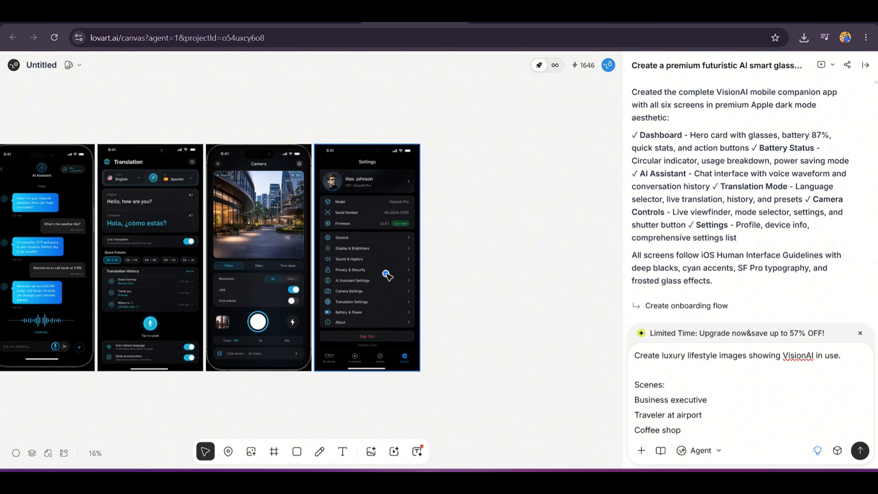
pyautogui.scroll(2, 363, 305)
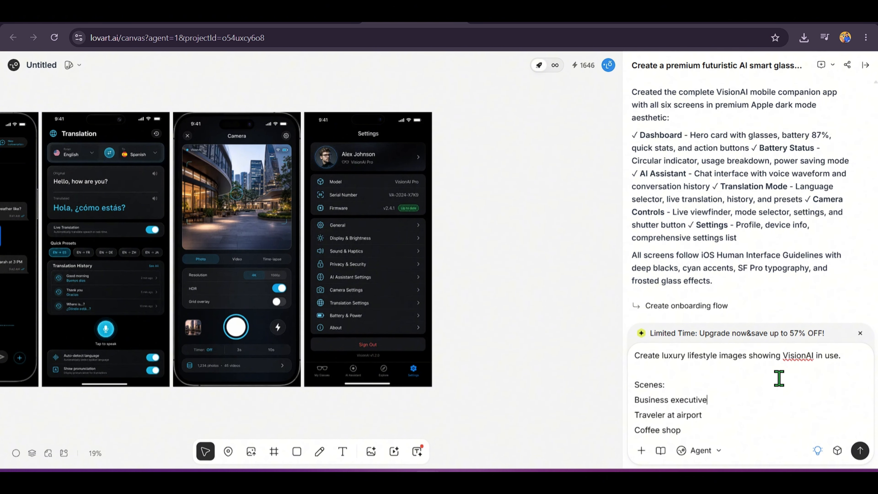
pyautogui.press('Return')
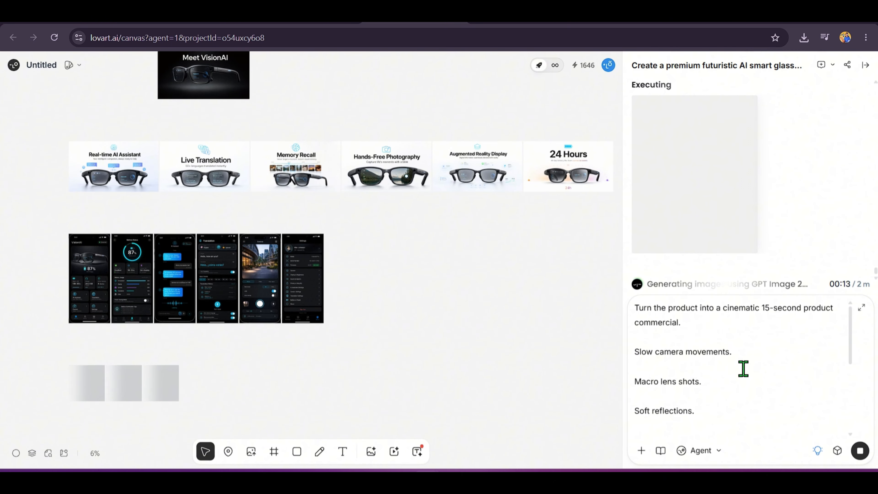
# Step: In the 15-second product commercial prompt, remove the blank lines between Slow camera movements, Macro lens shots, Soft reflections, Elegant lighting and Premium Apple advertisement style
pyautogui.press('BackSpace')
pyautogui.press('Down')
pyautogui.press('Down')
pyautogui.press('BackSpace')
pyautogui.press('Down')
pyautogui.press('Down')
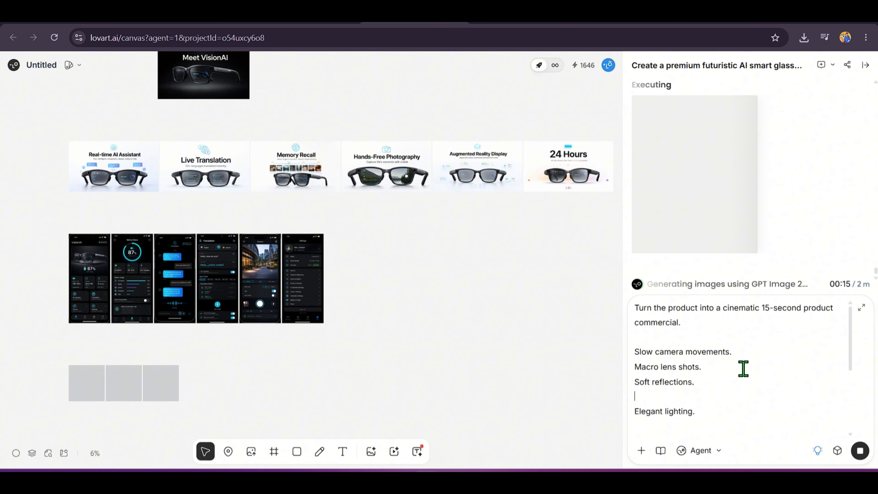
pyautogui.press('BackSpace')
pyautogui.press('Down')
pyautogui.press('Down')
pyautogui.press('BackSpace')
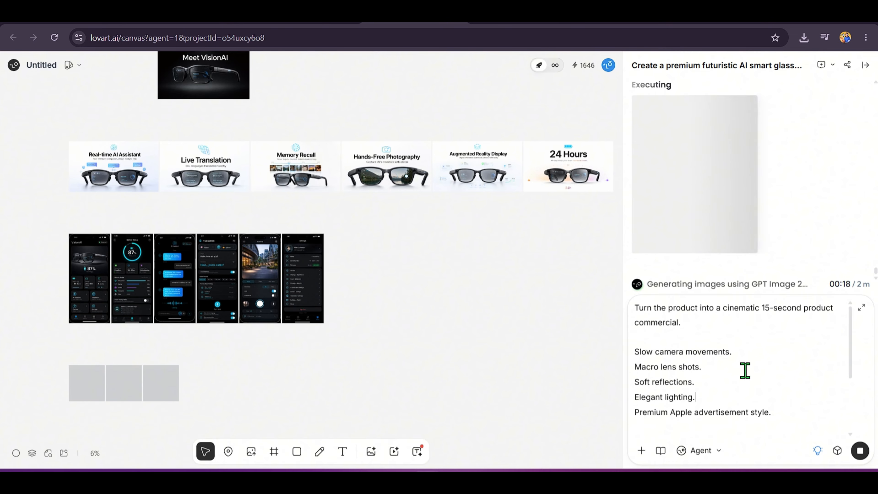
# Step: Remove the remaining blank lines in the commercial prompt, from Premium Apple advertisement style through Shallow depth of field, Black background and Smooth transitions to Luxury feel
pyautogui.press('Down')
pyautogui.press('Down')
pyautogui.press('BackSpace')
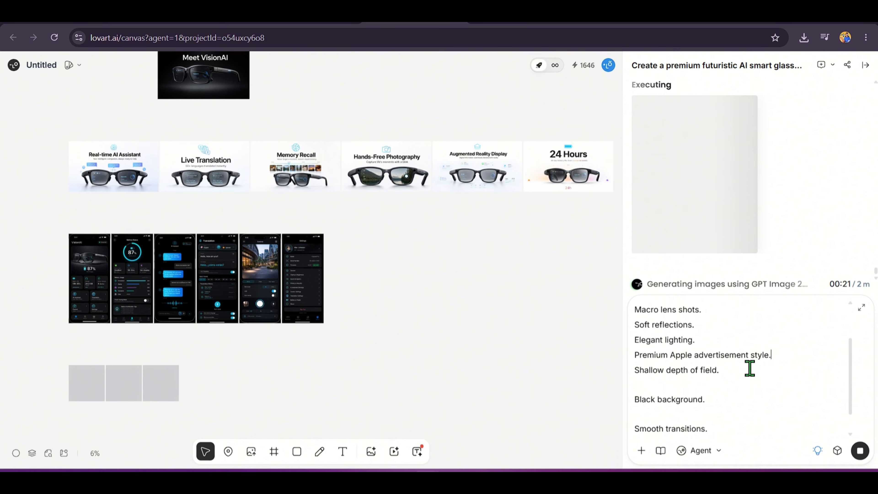
pyautogui.press('Down')
pyautogui.press('Down')
pyautogui.press('BackSpace')
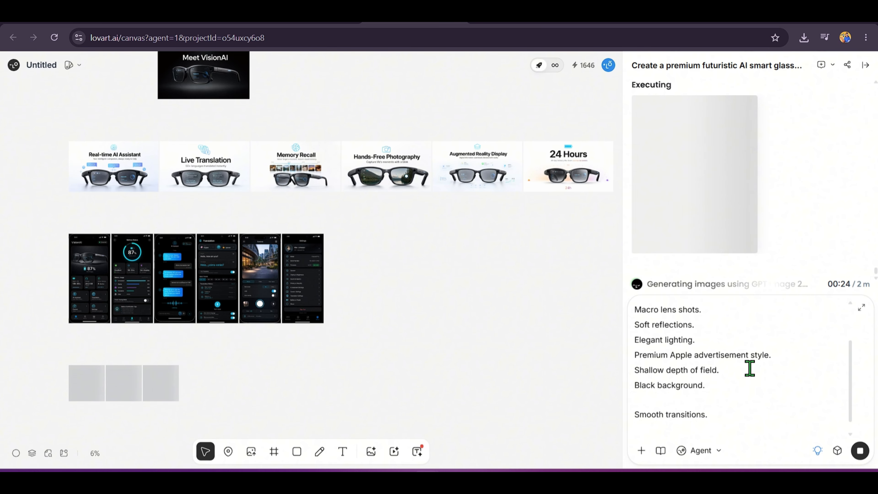
pyautogui.press('Down')
pyautogui.press('Down')
pyautogui.press('BackSpace')
pyautogui.press('Down')
pyautogui.press('Down')
pyautogui.press('BackSpace')
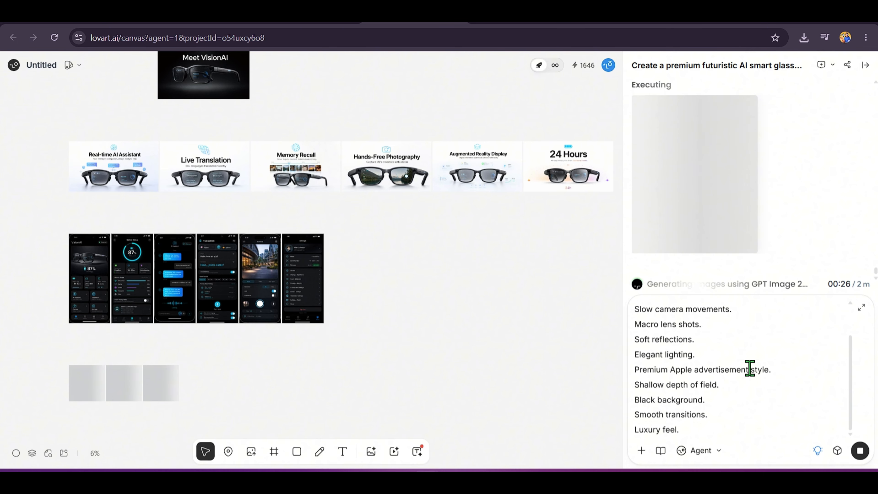
pyautogui.press('Down')
pyautogui.press('Down')
pyautogui.press('BackSpace')
pyautogui.scroll(2, 762, 381)
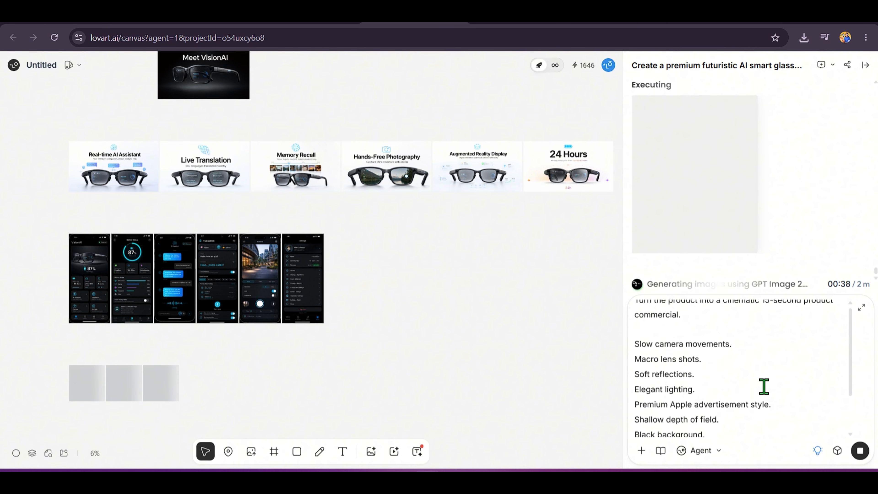
pyautogui.scroll(-2, 764, 386)
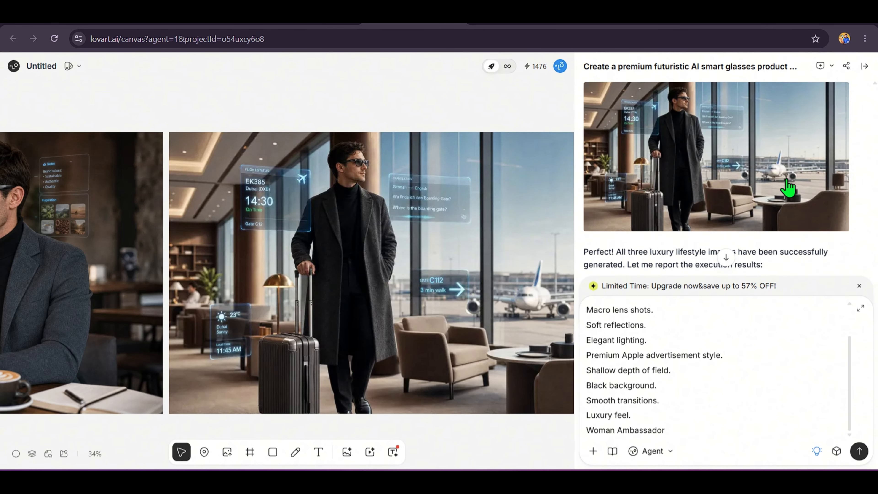
# Step: Review the Airport Traveler result in the chat and inspect the airport, coffee shop and business executive lifestyle images on the canvas
pyautogui.scroll(5, 788, 188)
pyautogui.scroll(-3, 800, 182)
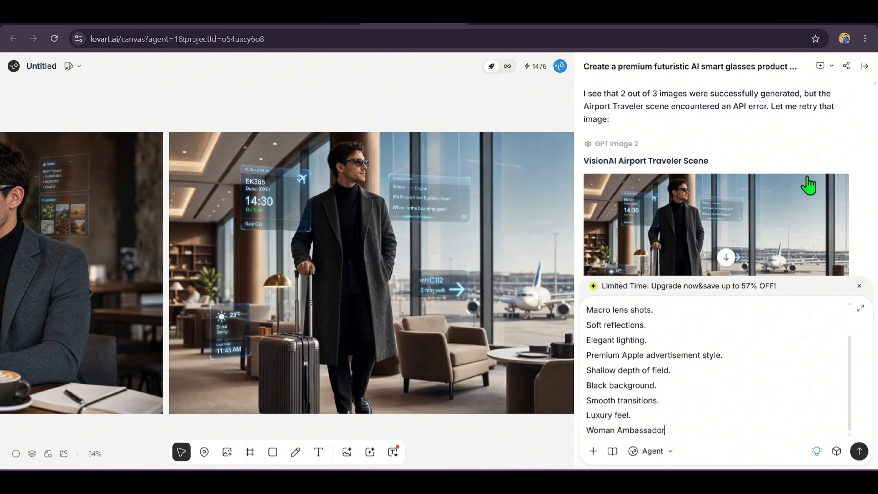
pyautogui.scroll(-1, 818, 175)
pyautogui.moveTo(187, 296); pyautogui.dragTo(306, 287)
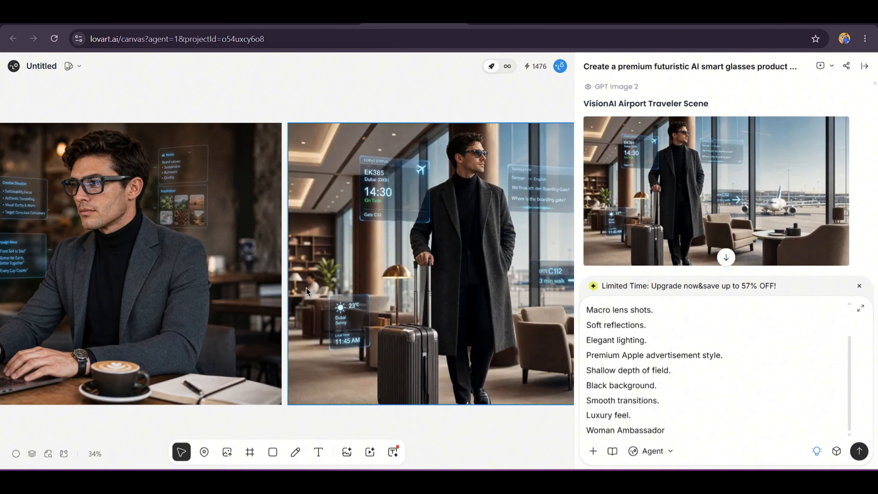
pyautogui.hscroll(-10, 306, 288)
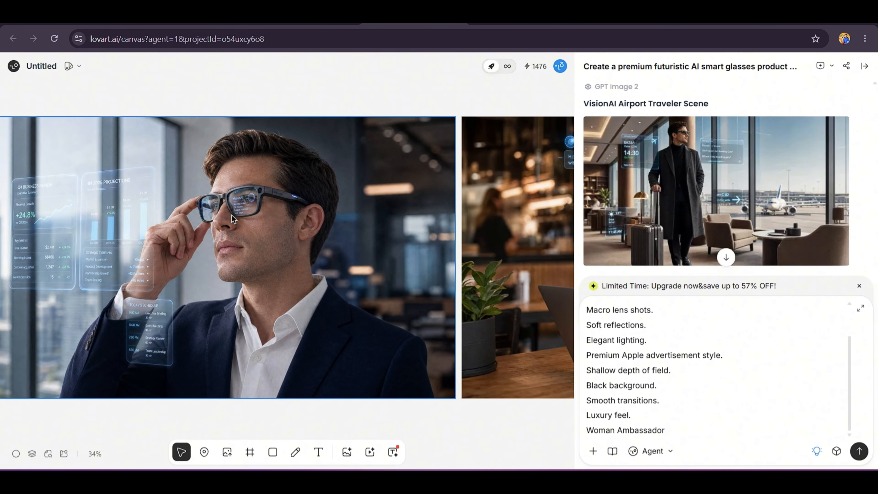
# Step: Inspect the details of the coffee shop and airport traveler lifestyle images on the canvas, including their floating AR panels
pyautogui.hscroll(-1, 232, 214)
pyautogui.click(265, 213)
pyautogui.hscroll(10, 265, 214)
pyautogui.click(314, 219)
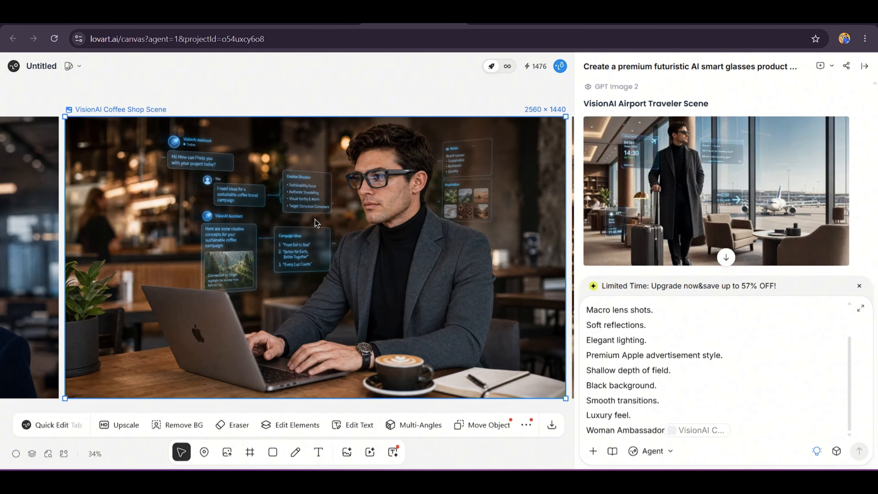
pyautogui.scroll(5, 314, 218)
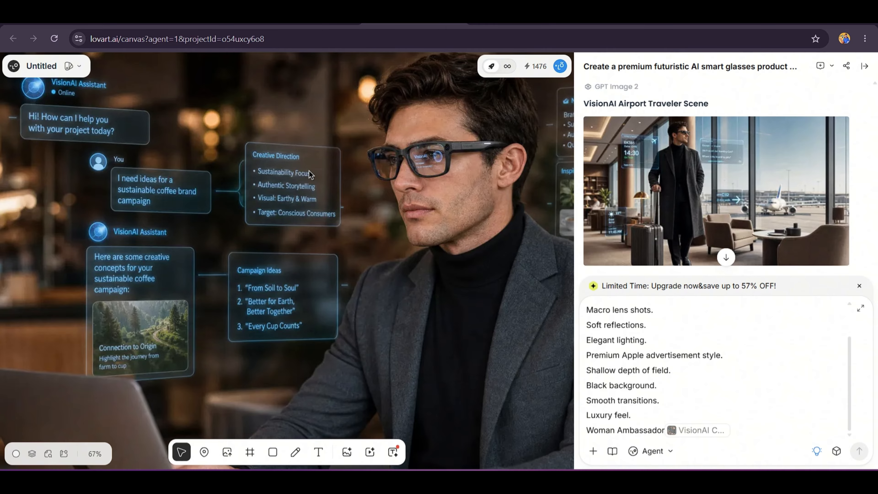
pyautogui.scroll(3, 101, 150)
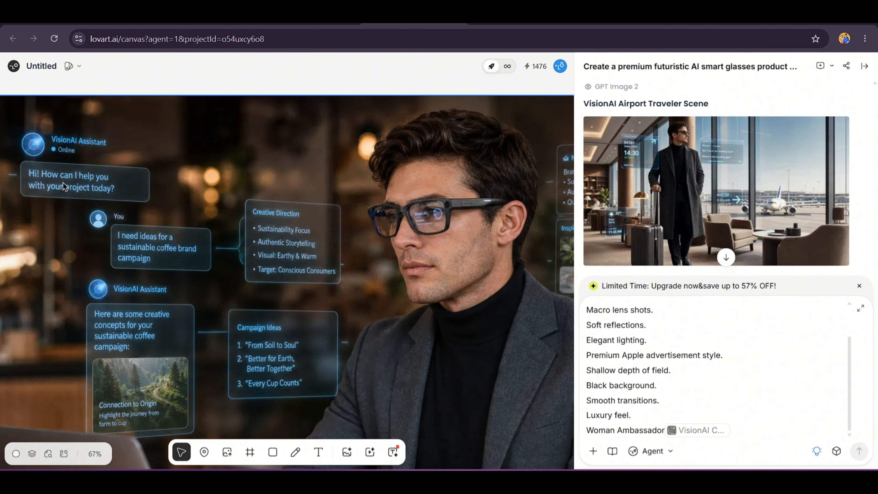
pyautogui.scroll(-9, 186, 227)
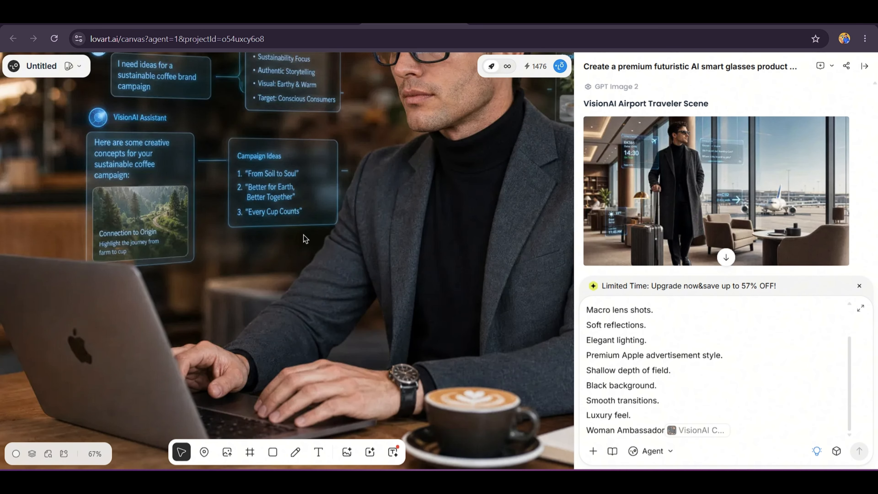
pyautogui.scroll(-4, 206, 193)
pyautogui.scroll(3, 206, 193)
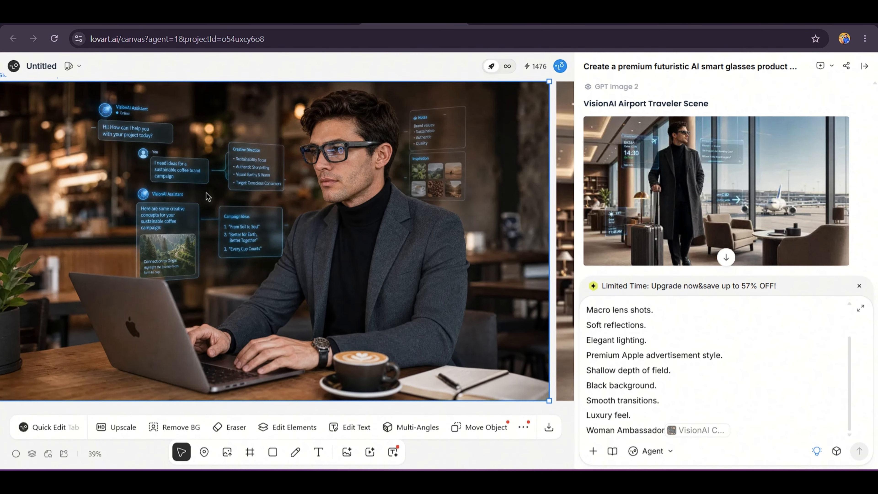
pyautogui.hscroll(12, 206, 193)
pyautogui.scroll(2, 375, 210)
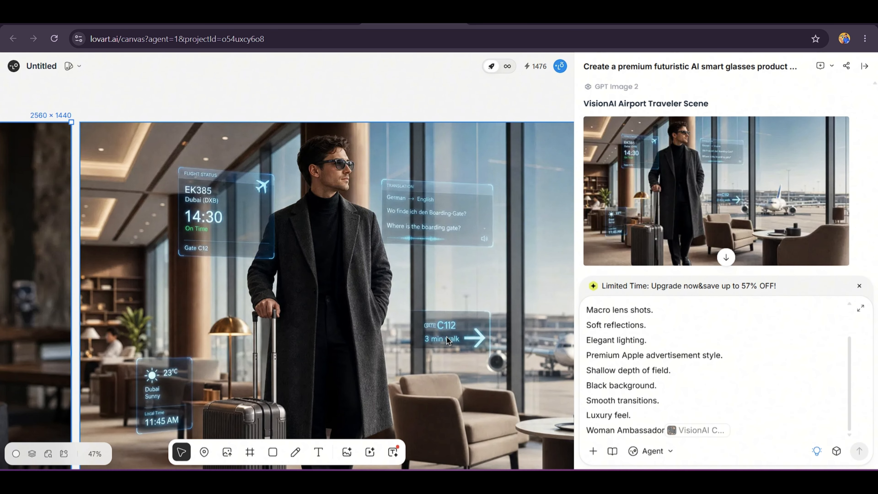
# Step: Check the cinematic 15-second product commercial prompt from its first line and submit it to the agent
pyautogui.click(786, 346)
pyautogui.scroll(2, 786, 349)
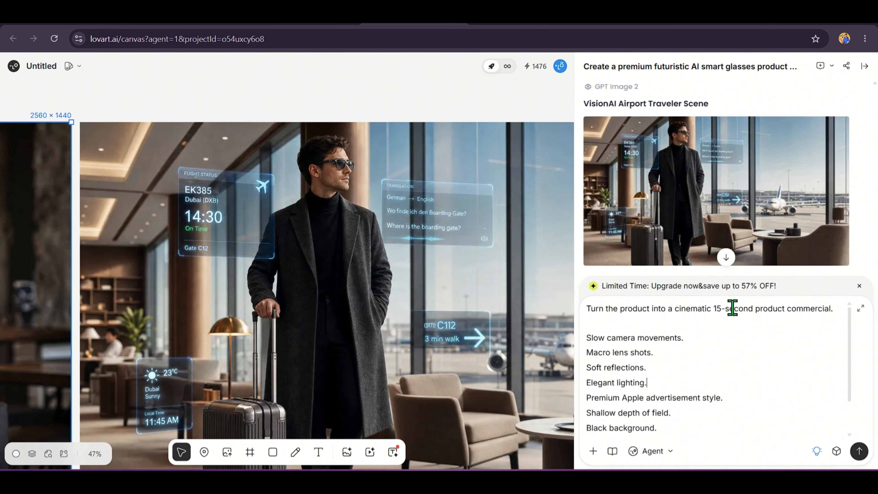
pyautogui.press('Return')
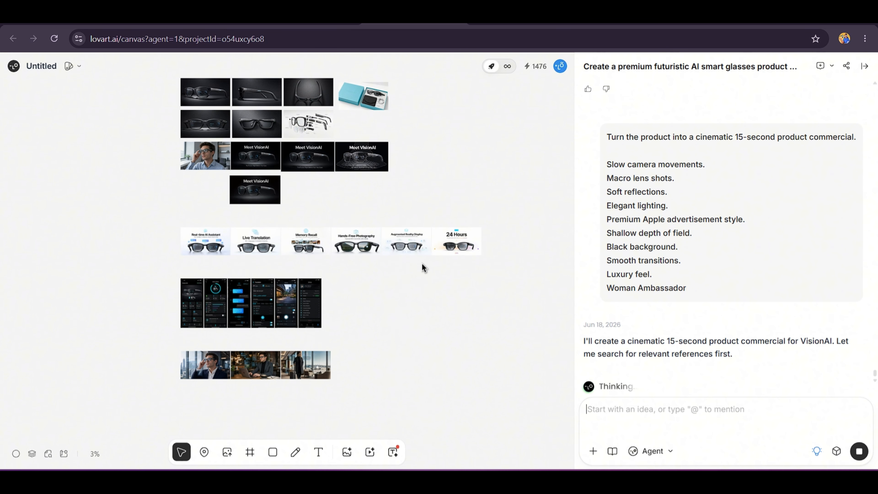
# Step: Look over all the generated VisionAI images on the canvas, from the product shots to the lifestyle scenes
pyautogui.scroll(2, 442, 270)
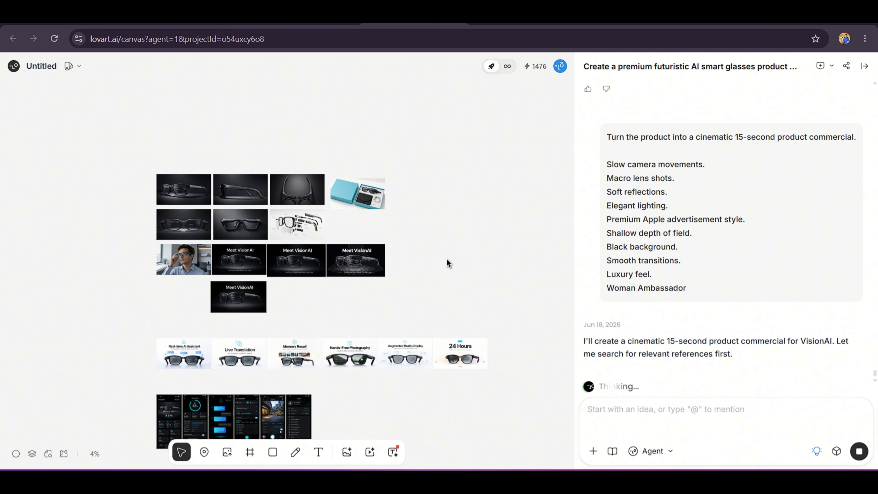
pyautogui.scroll(-3, 446, 258)
pyautogui.scroll(2, 445, 254)
pyautogui.scroll(-1, 450, 251)
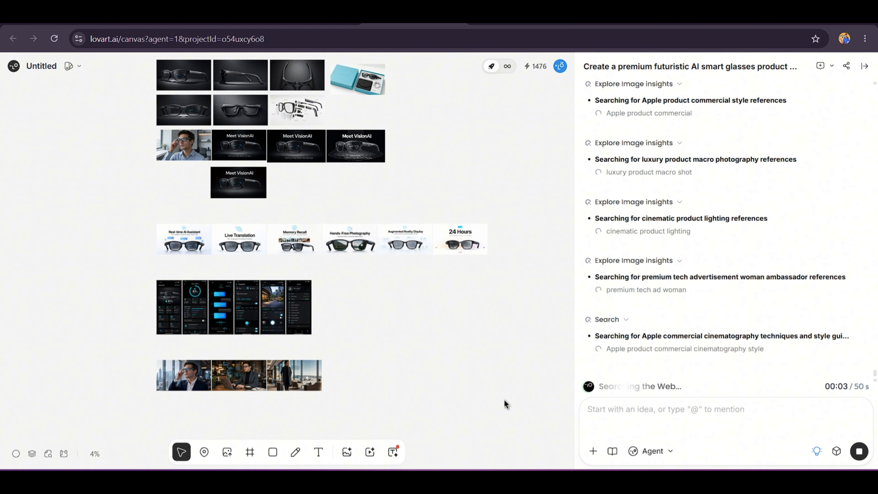
pyautogui.moveTo(518, 408); pyautogui.dragTo(110, 53)
pyautogui.click(506, 230)
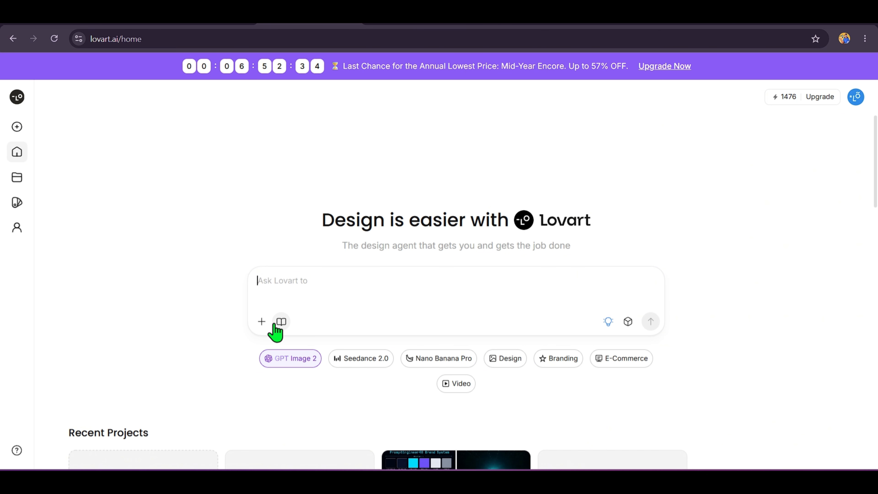
# Step: On the Lovart home page, browse the available skills and add the One-shot Video skill to the prompt
pyautogui.click(280, 323)
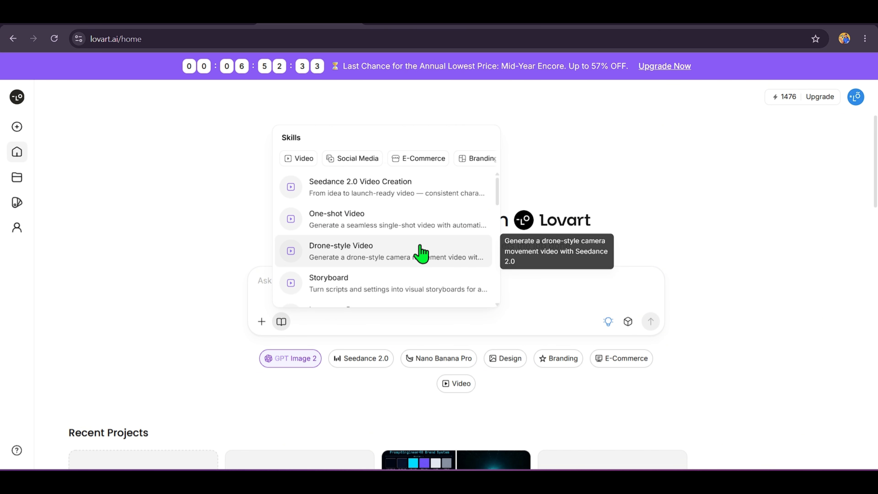
pyautogui.click(426, 220)
pyautogui.click(446, 380)
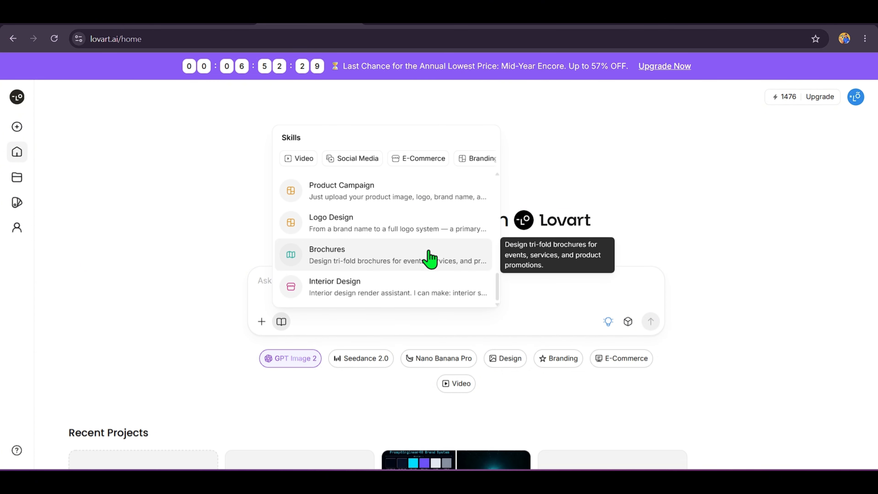
pyautogui.scroll(5, 429, 256)
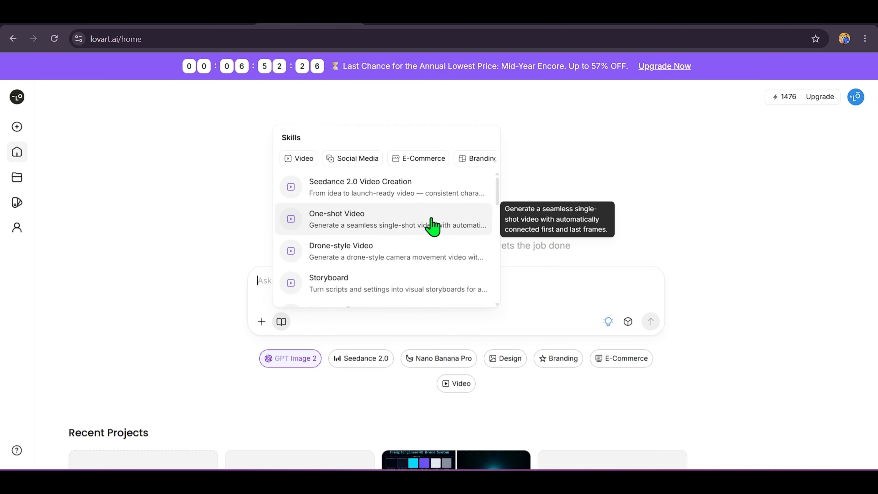
pyautogui.click(431, 224)
# Step: Browse the skills by category, covering Social Media, E-Commerce, Branding, Marketing, Studio and Video, and close the list
pyautogui.click(298, 282)
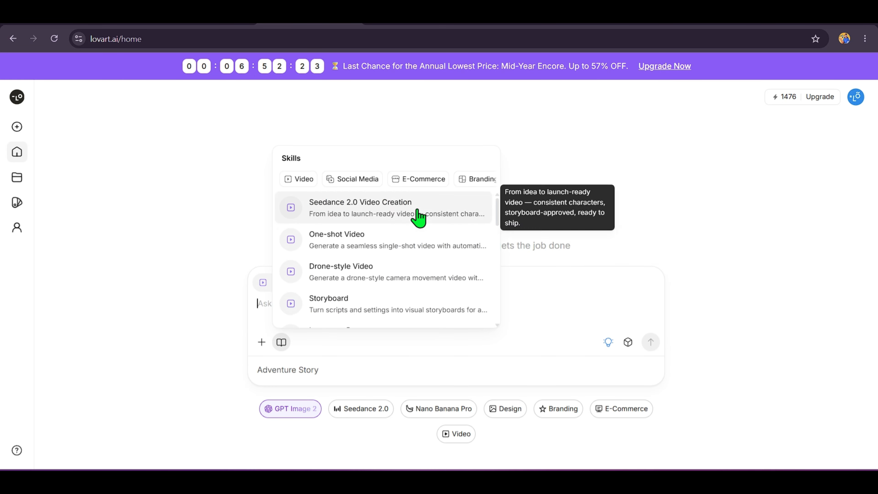
pyautogui.scroll(-2, 419, 218)
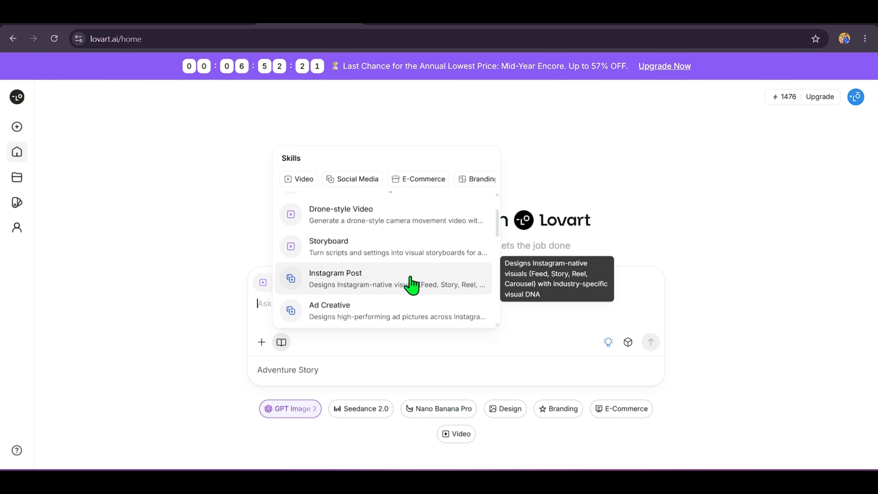
pyautogui.scroll(-2, 419, 273)
pyautogui.scroll(1, 431, 251)
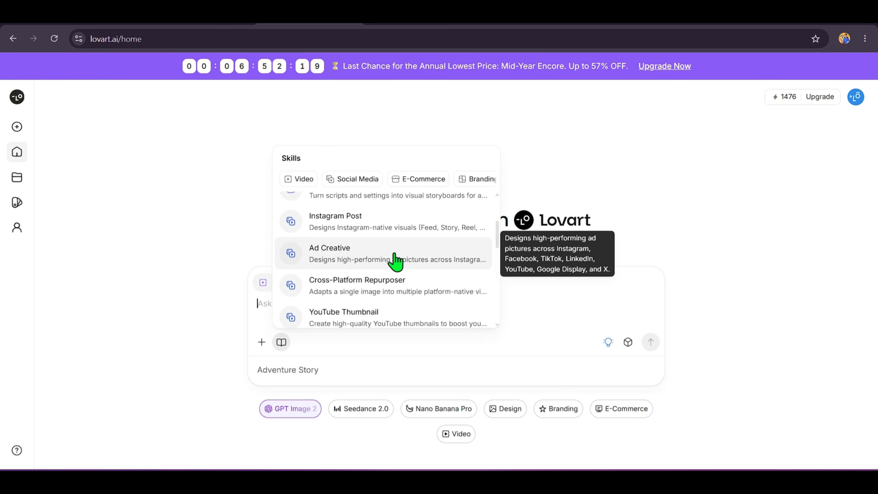
pyautogui.scroll(-5, 415, 254)
pyautogui.click(367, 179)
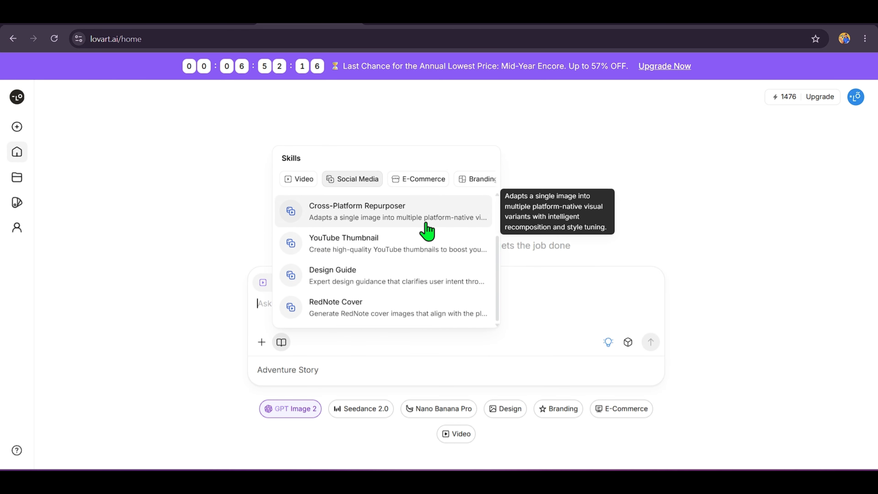
pyautogui.click(413, 182)
pyautogui.click(475, 185)
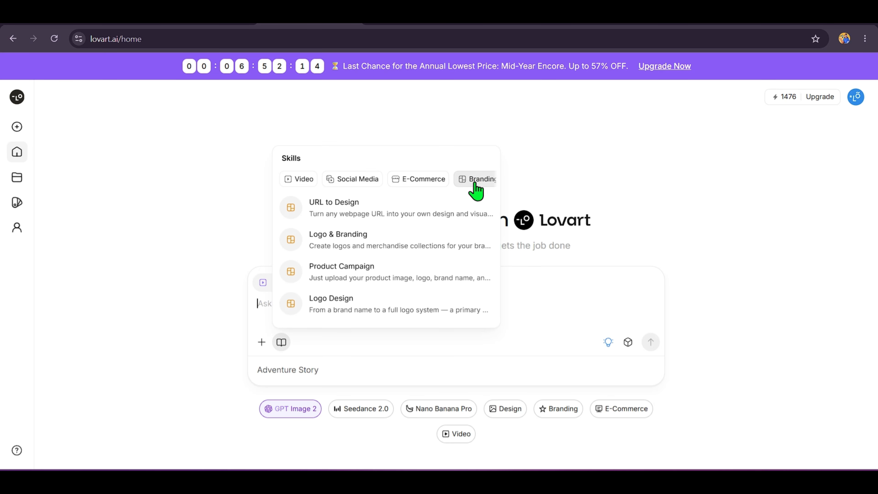
pyautogui.click(422, 187)
pyautogui.click(472, 182)
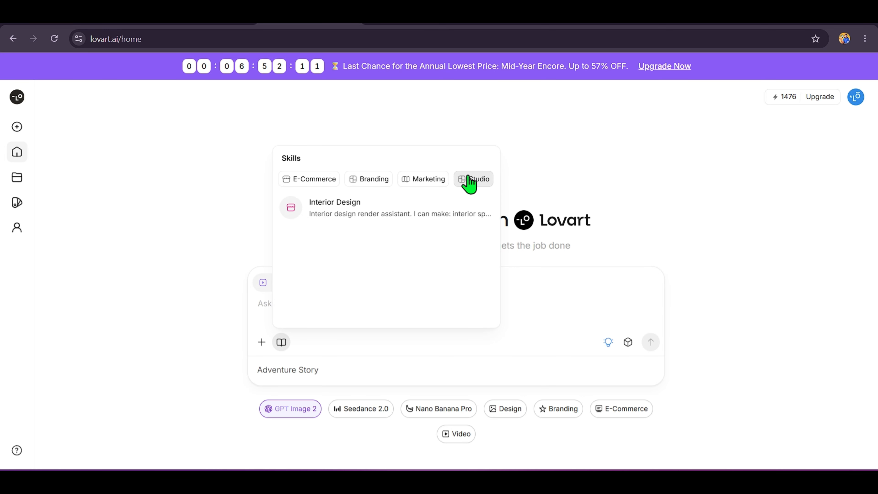
pyautogui.hscroll(-3, 471, 182)
pyautogui.click(301, 180)
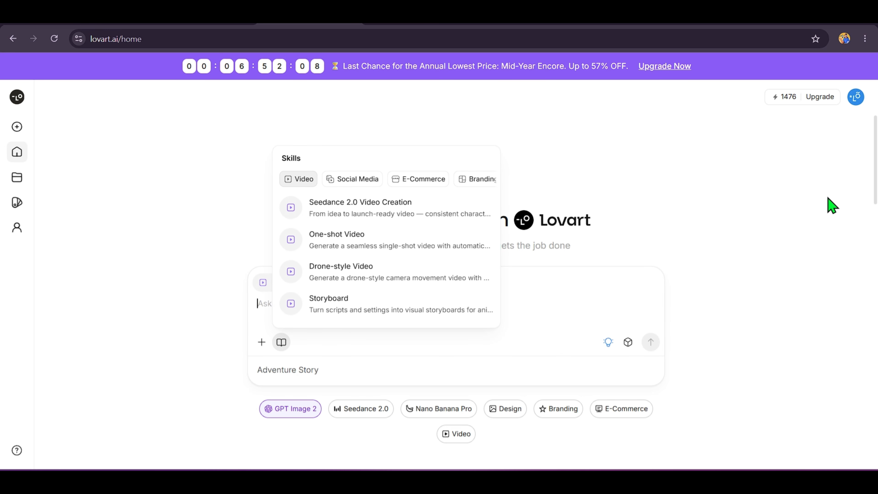
pyautogui.click(828, 197)
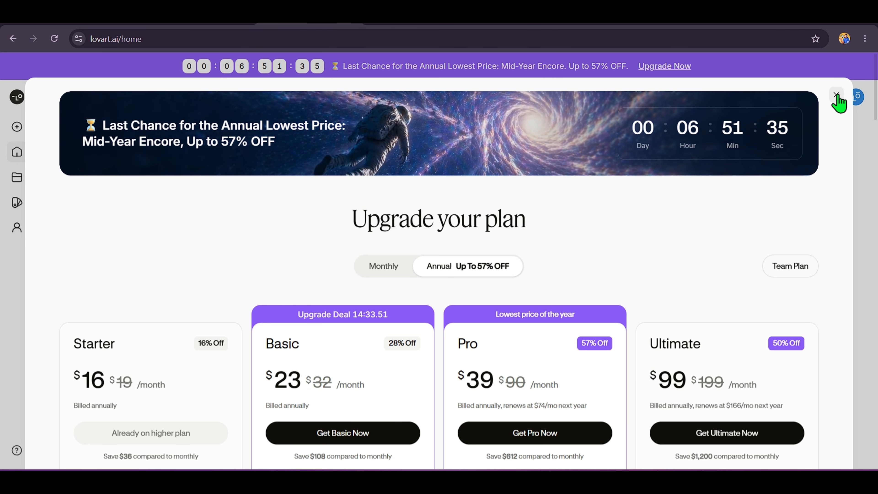
# Step: Dismiss the plan upgrade offer, try out the Nano Banana Pro model, and clear it and the One-shot Video skill from the prompt
pyautogui.click(837, 97)
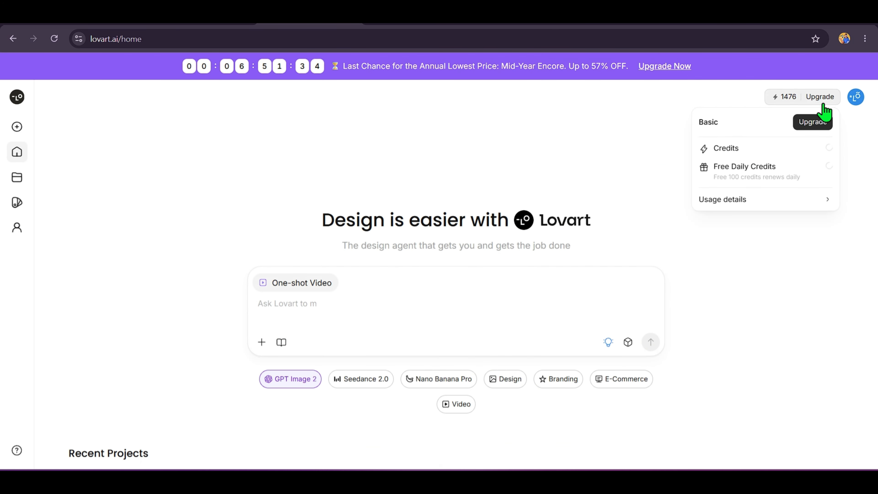
pyautogui.click(449, 380)
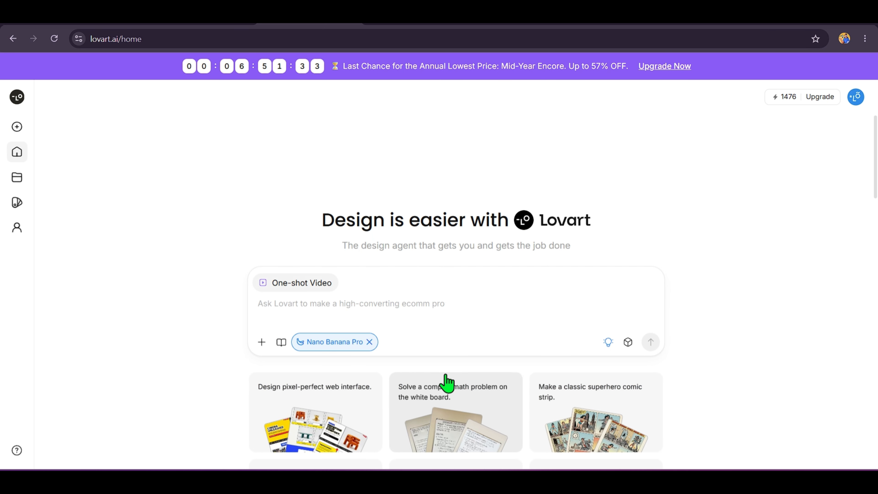
pyautogui.click(369, 342)
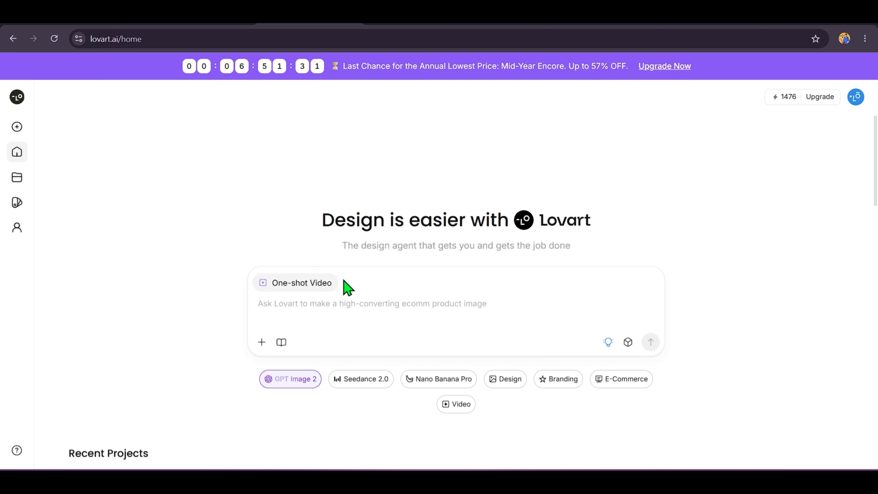
pyautogui.click(263, 284)
# Step: Choose the Nano Banana Pro model and load its example prompt for a classic superhero comic strip
pyautogui.click(461, 360)
pyautogui.scroll(-5, 464, 346)
pyautogui.click(606, 228)
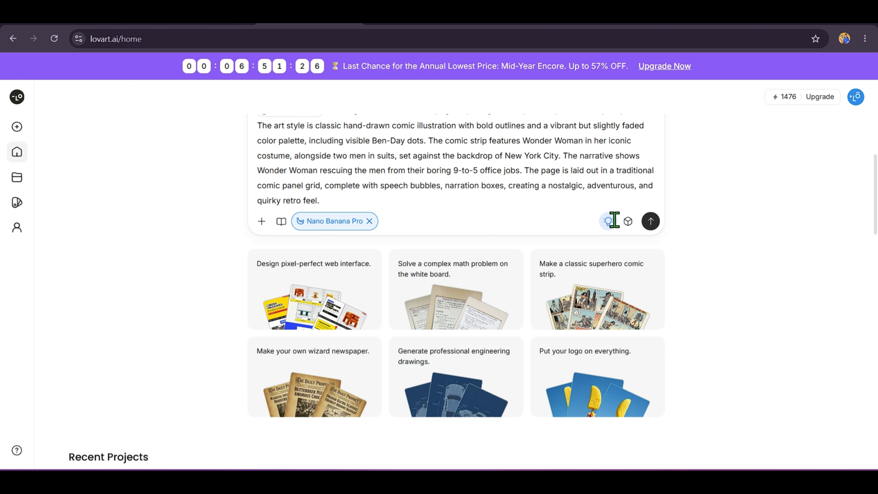
# Step: Select the comic strip example text in the prompt and remove the Nano Banana Pro model selection
pyautogui.scroll(2, 313, 178)
pyautogui.moveTo(357, 256); pyautogui.dragTo(342, 168)
pyautogui.click(369, 278)
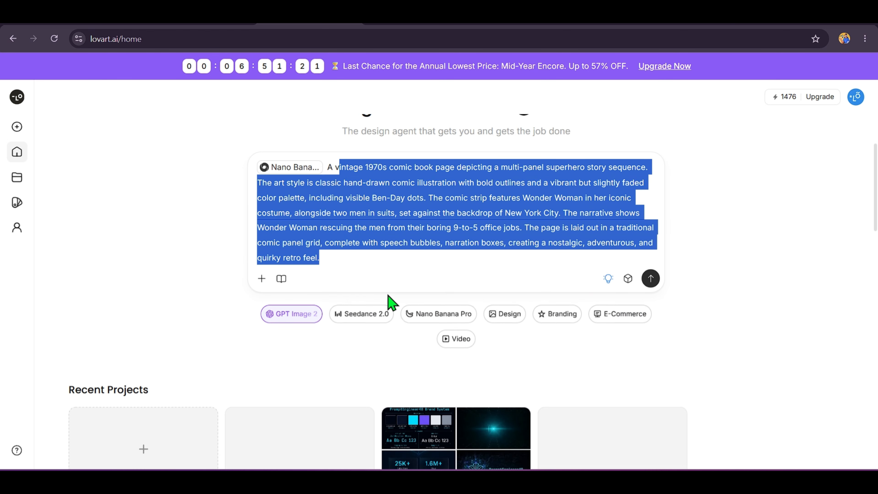
pyautogui.scroll(-4, 813, 270)
pyautogui.scroll(-1, 812, 270)
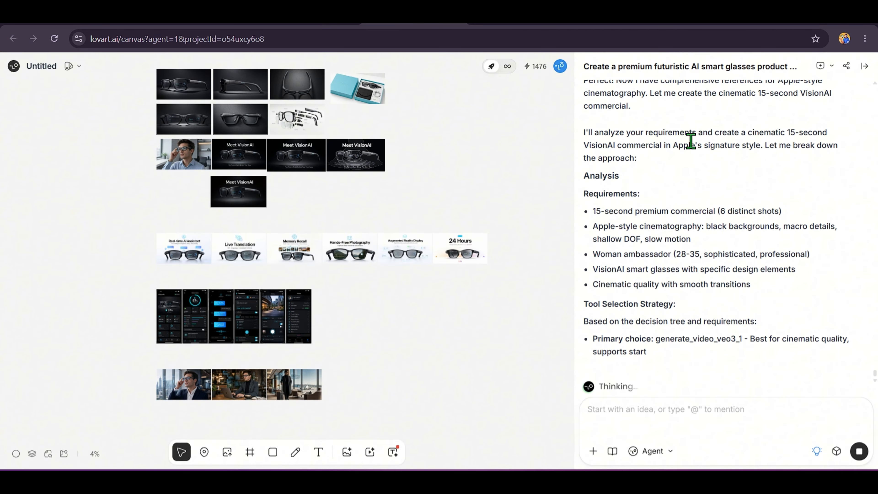
# Step: Read the agent's analysis of the commercial, highlighting the cinematography references and the shot count and Apple-style requirements
pyautogui.scroll(4, 751, 165)
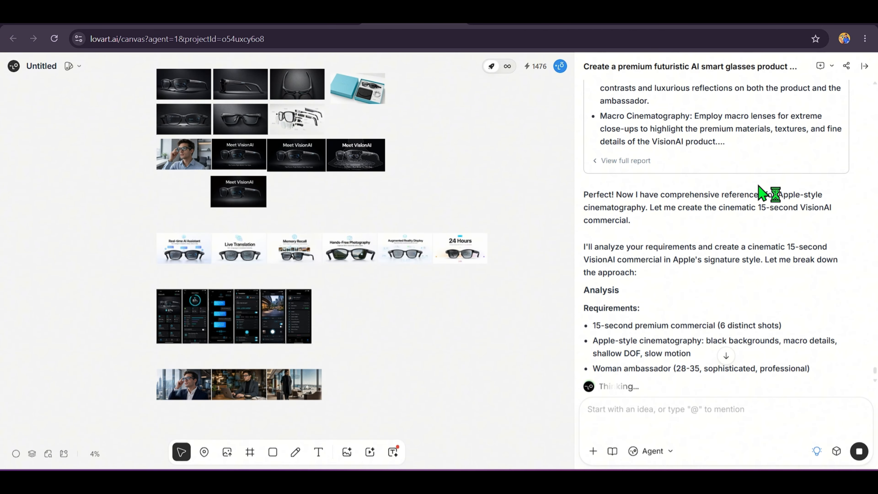
pyautogui.moveTo(679, 194); pyautogui.dragTo(785, 192)
pyautogui.click(670, 216)
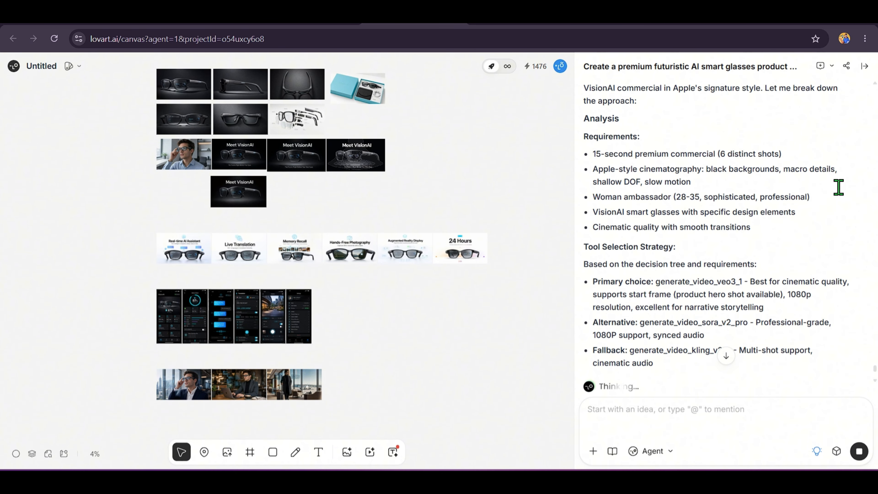
pyautogui.moveTo(592, 154); pyautogui.dragTo(779, 167)
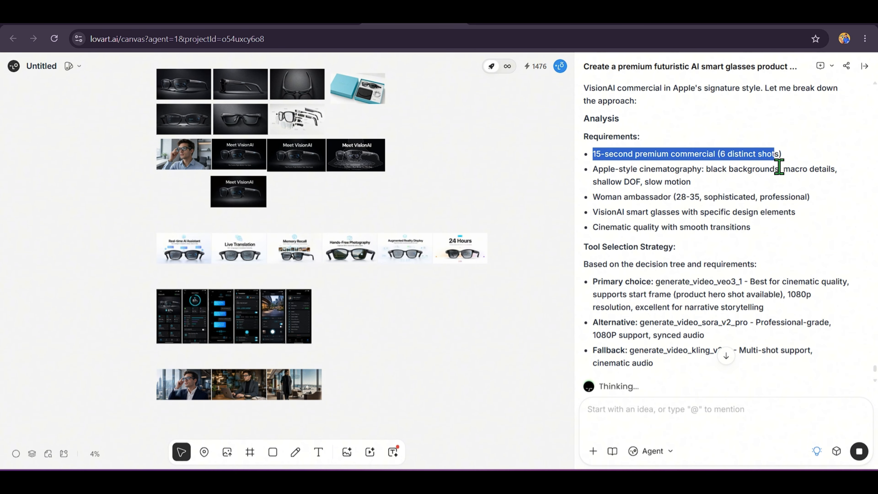
pyautogui.moveTo(593, 169); pyautogui.dragTo(694, 184)
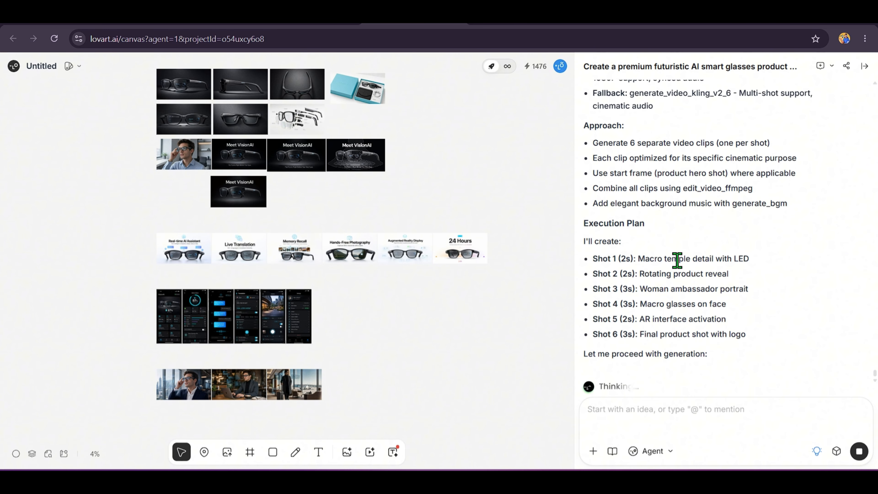
# Step: Read through the execution plan for the commercial, highlighting the descriptions of Shots 1 to 6
pyautogui.moveTo(633, 260); pyautogui.dragTo(756, 259)
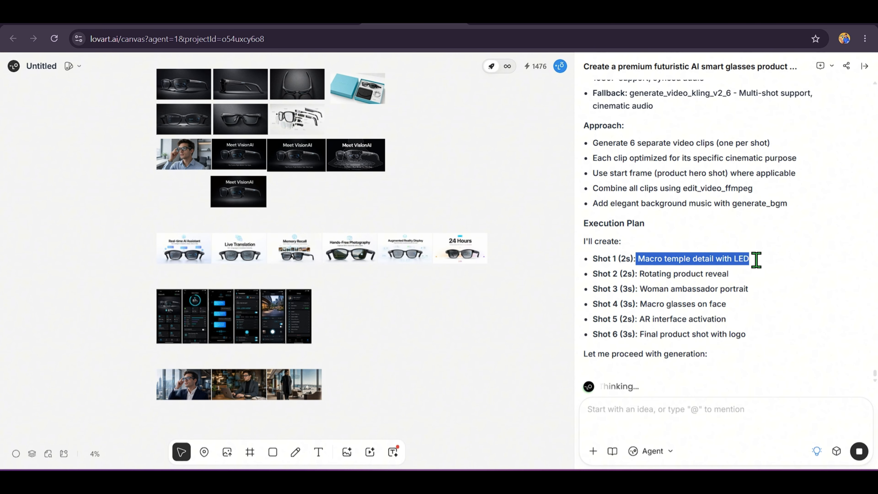
pyautogui.moveTo(638, 273); pyautogui.dragTo(723, 273)
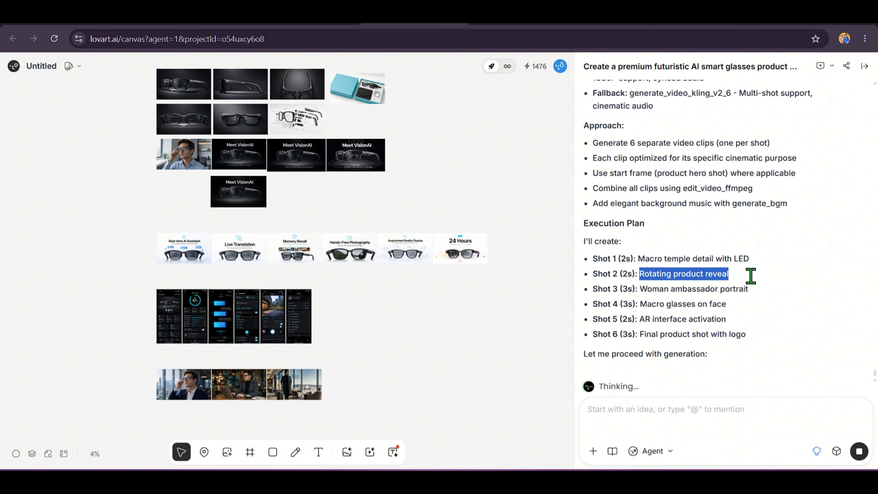
pyautogui.moveTo(641, 290); pyautogui.dragTo(764, 286)
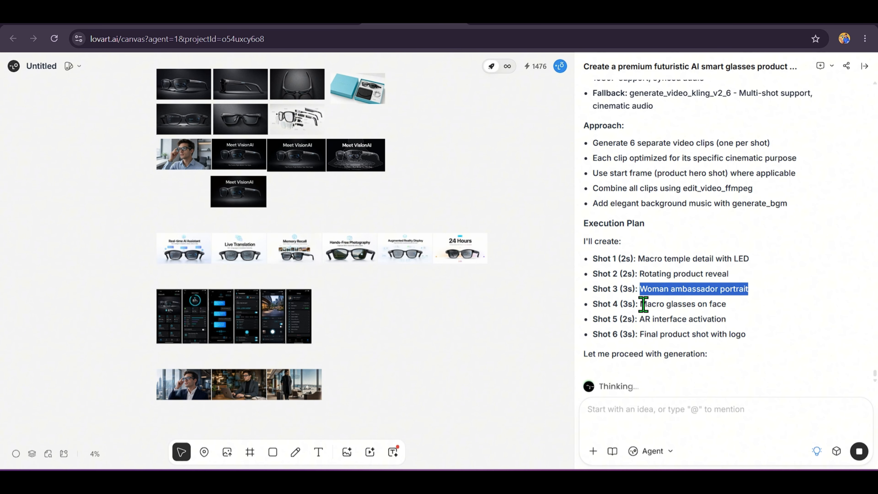
pyautogui.moveTo(643, 305); pyautogui.dragTo(738, 302)
pyautogui.moveTo(642, 319); pyautogui.dragTo(725, 319)
pyautogui.click(705, 319)
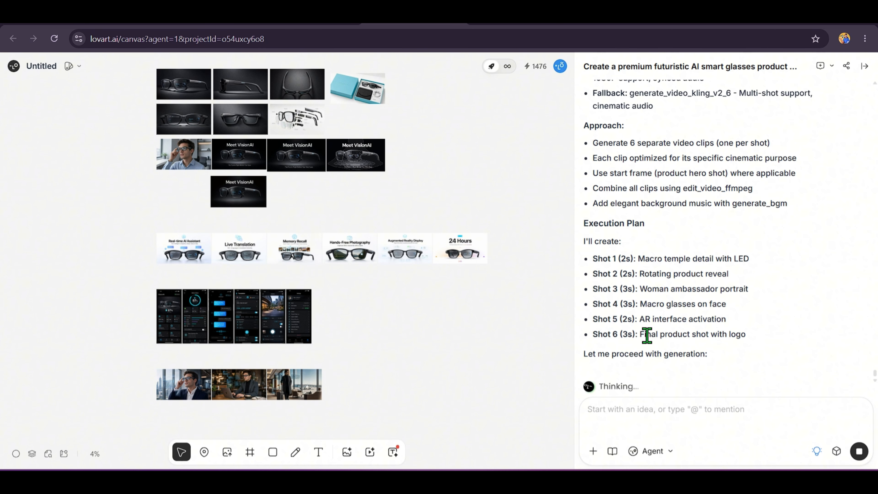
pyautogui.moveTo(645, 334); pyautogui.dragTo(795, 321)
pyautogui.scroll(-5, 375, 278)
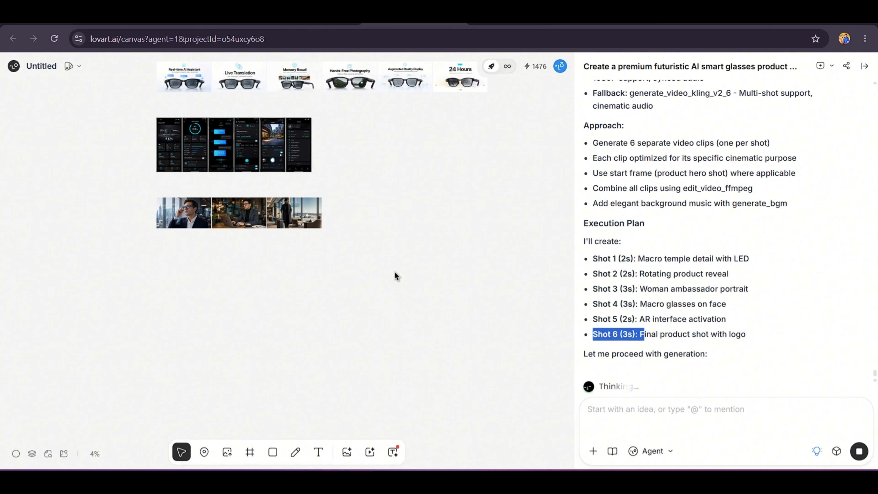
pyautogui.scroll(2, 324, 340)
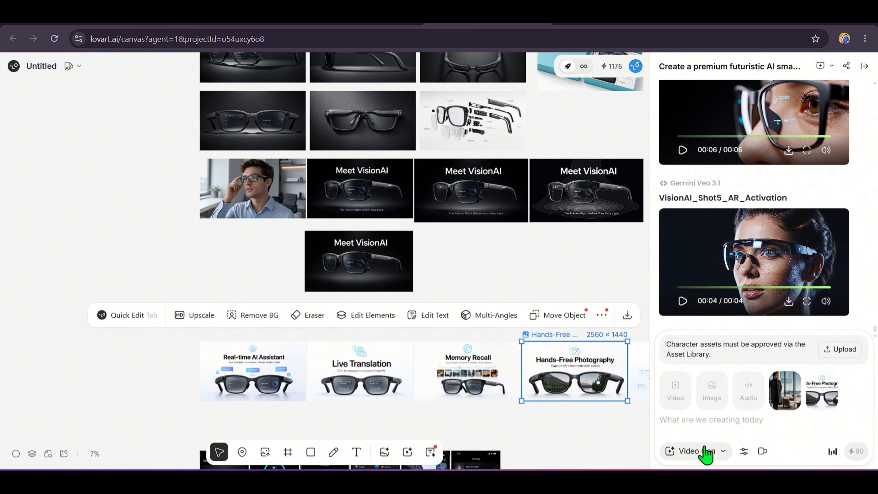
# Step: Check the available generation modes and set the prompt to Video Gen
pyautogui.click(706, 453)
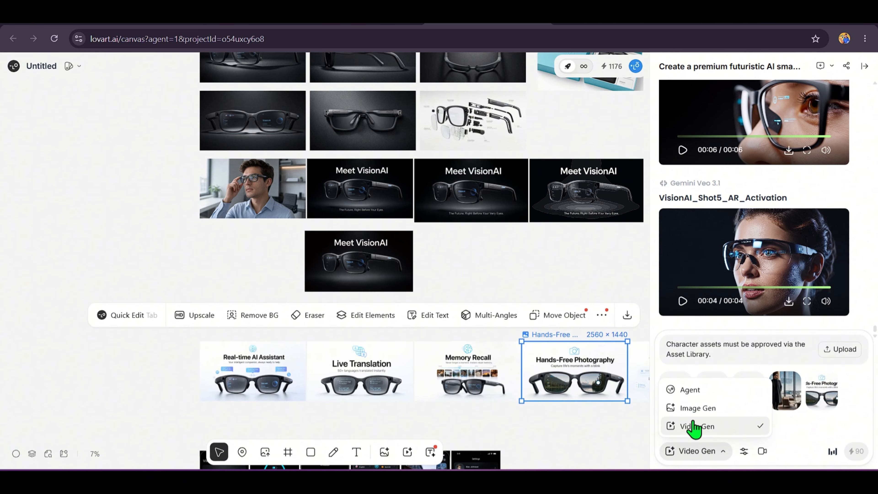
pyautogui.click(691, 428)
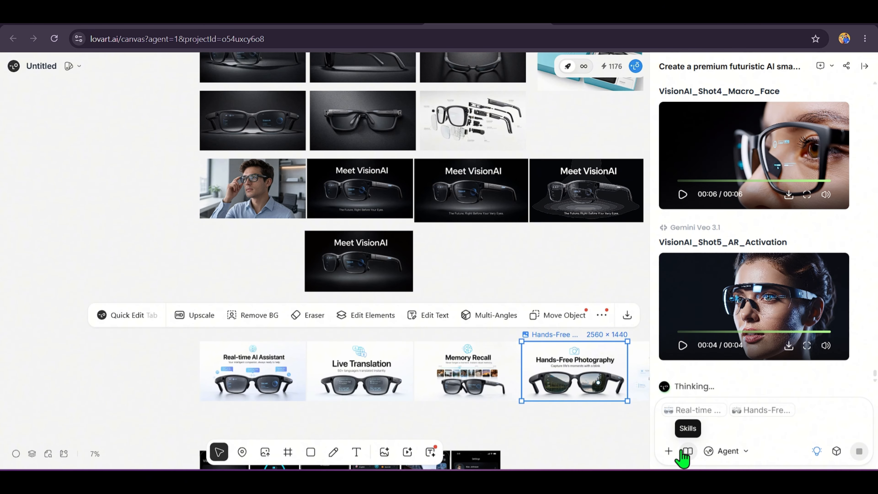
pyautogui.click(753, 452)
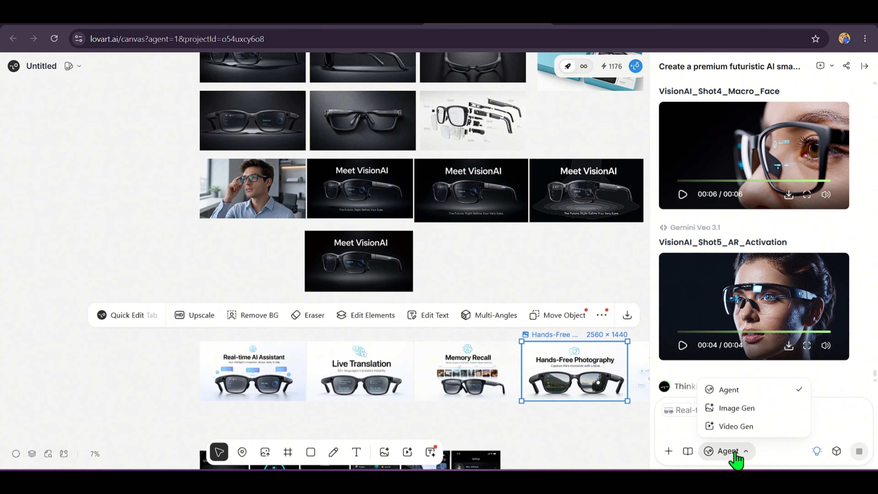
pyautogui.click(739, 425)
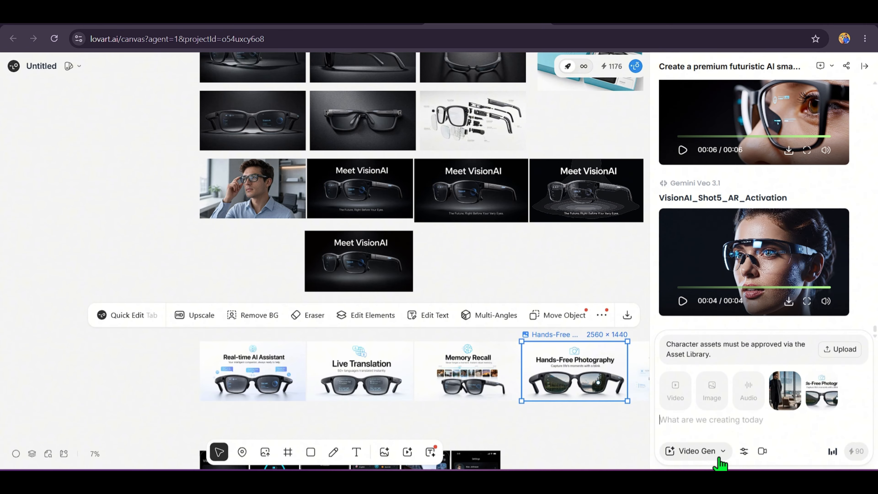
# Step: Add the exploded-view glasses image from the canvas to the video references and look back over the agent's plan
pyautogui.scroll(6, 422, 251)
pyautogui.scroll(-3, 374, 259)
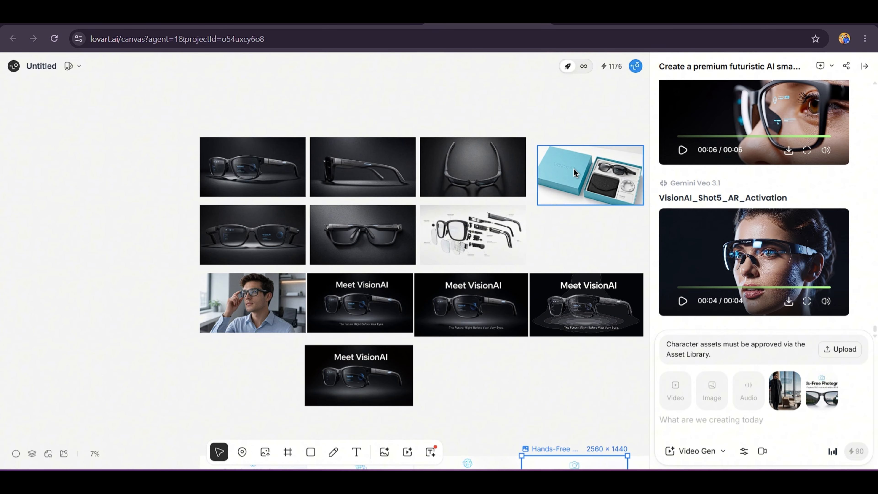
pyautogui.click(713, 395)
pyautogui.click(735, 360)
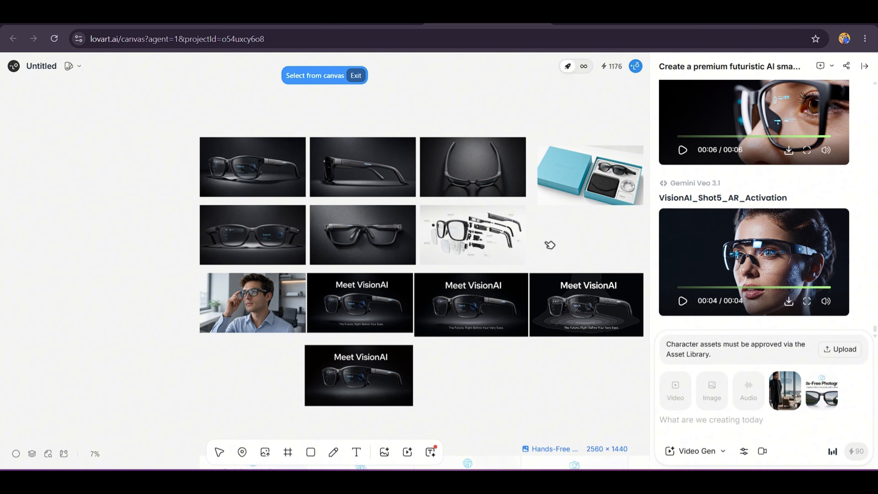
pyautogui.click(463, 235)
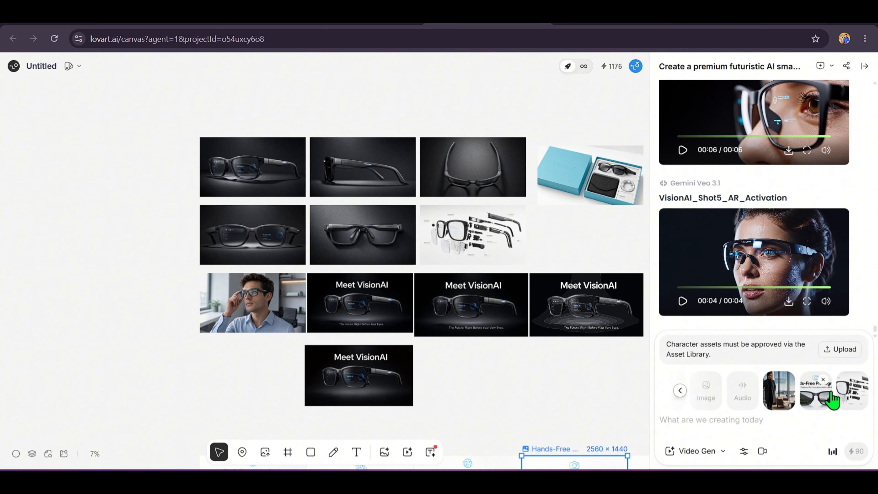
pyautogui.scroll(20, 765, 210)
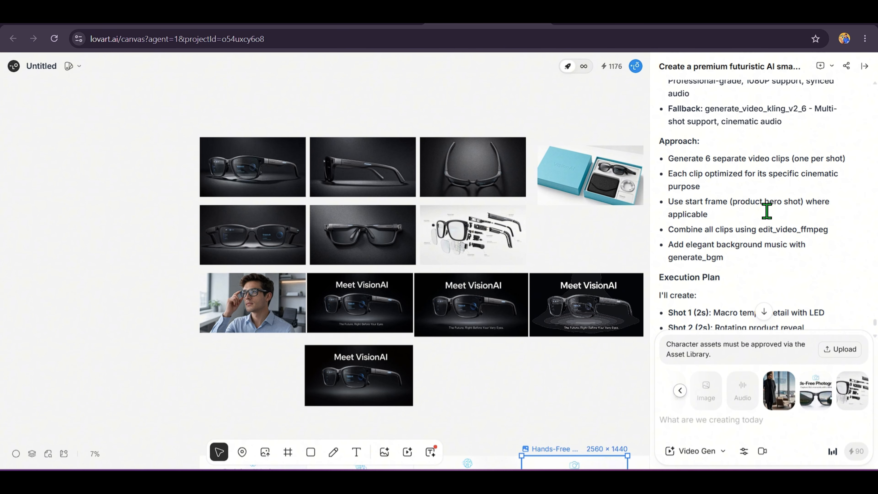
pyautogui.scroll(3, 798, 197)
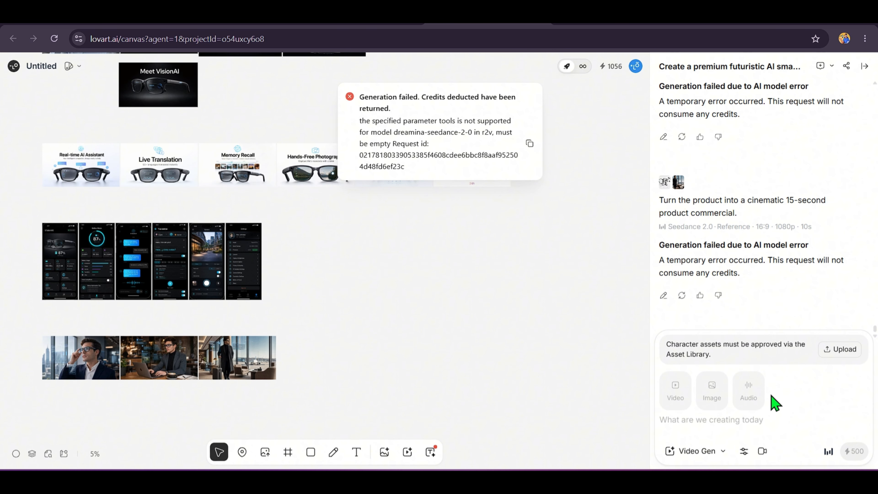
# Step: Add the lifestyle image of the man standing in the office and the exploded-view glasses image from the canvas as video references
pyautogui.click(712, 397)
pyautogui.click(754, 357)
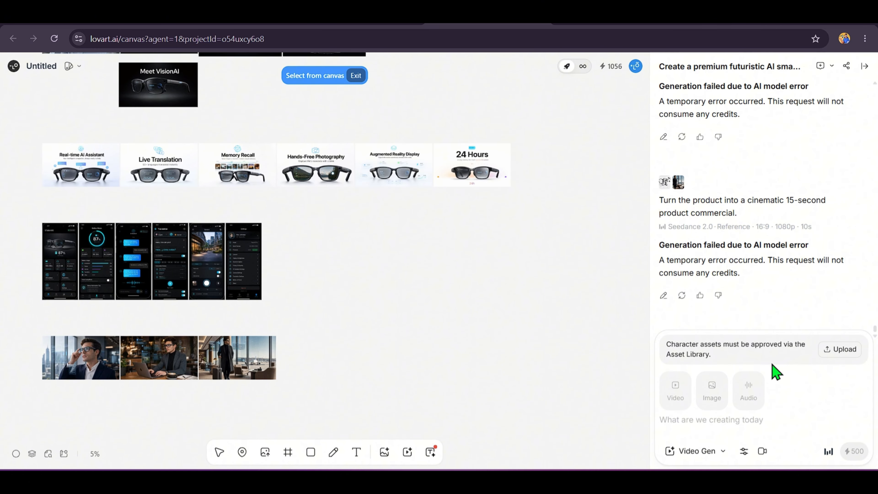
pyautogui.click(712, 394)
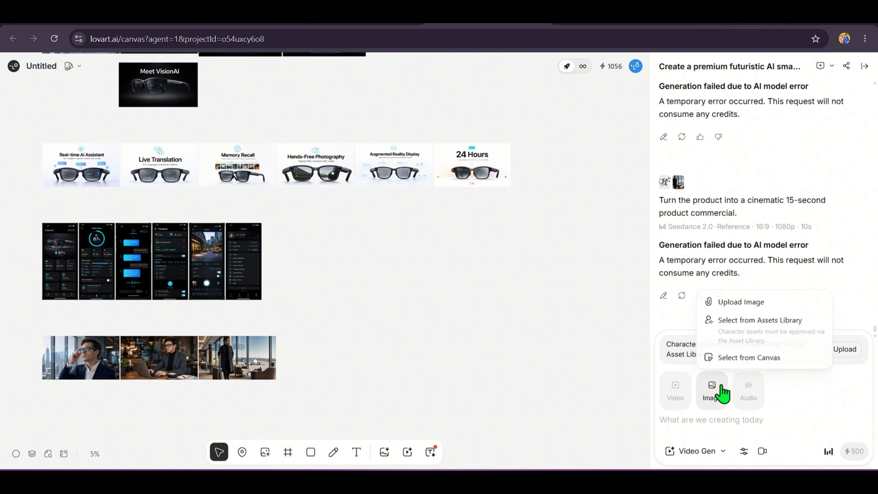
pyautogui.click(752, 357)
pyautogui.click(262, 340)
pyautogui.scroll(5, 261, 340)
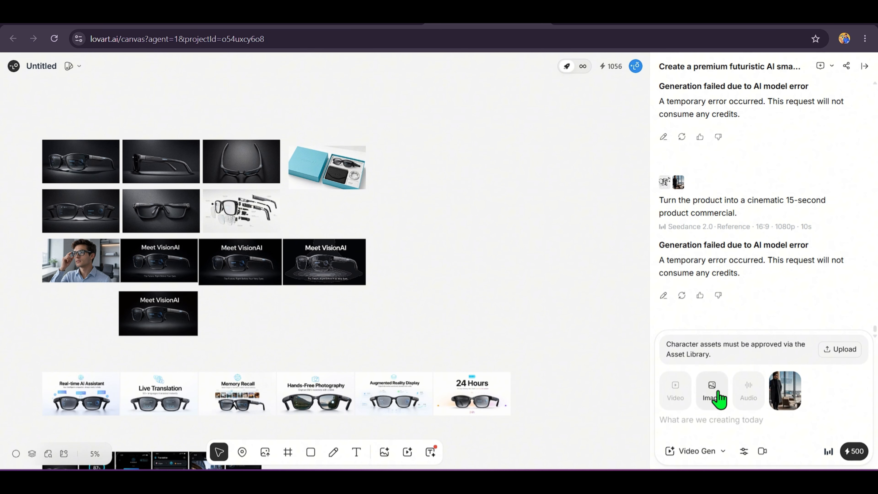
pyautogui.click(712, 395)
pyautogui.click(752, 357)
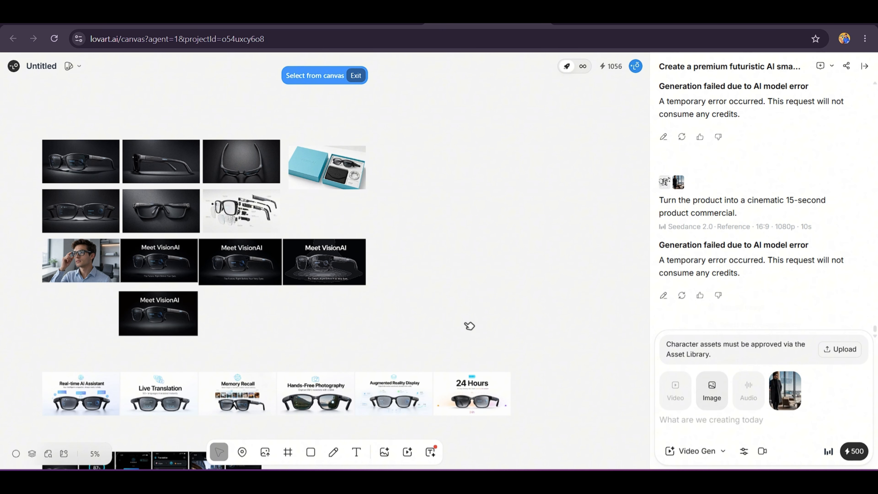
pyautogui.click(257, 217)
# Step: Review the output settings and model list, and generate the video with Seedance 2.0 in Reference mode at 16:9, 1080p and 10s
pyautogui.click(716, 454)
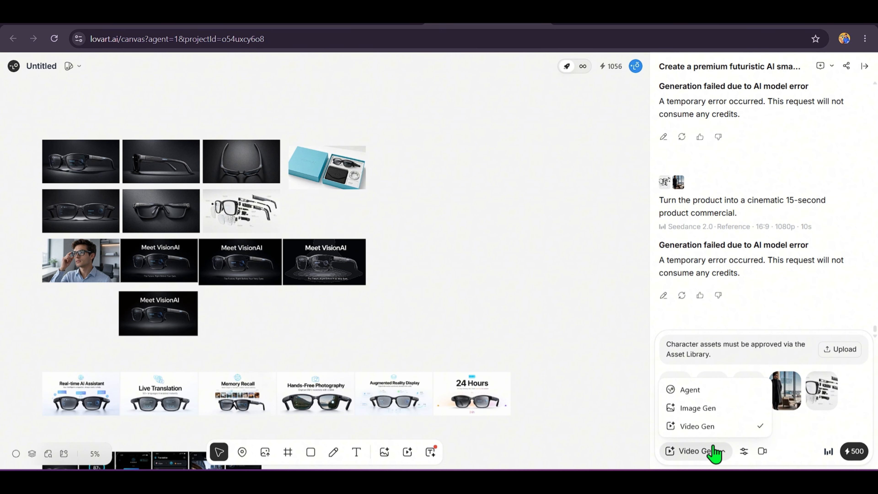
pyautogui.click(743, 452)
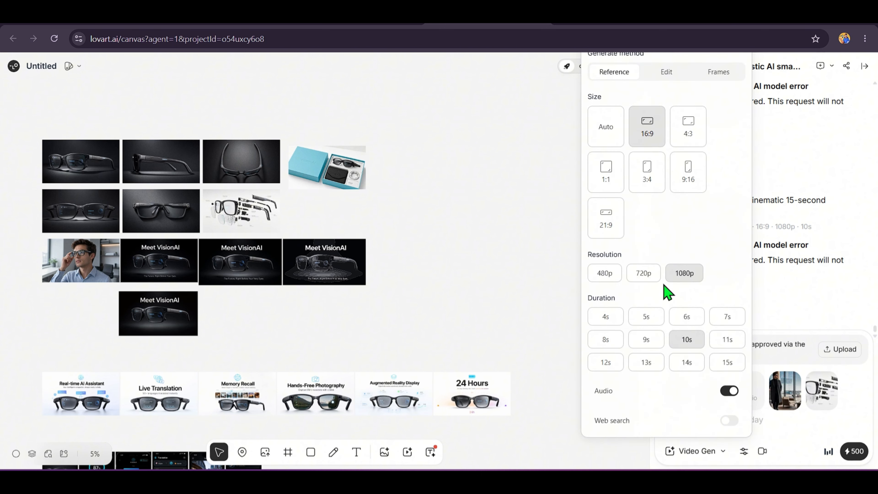
pyautogui.click(744, 451)
pyautogui.click(829, 451)
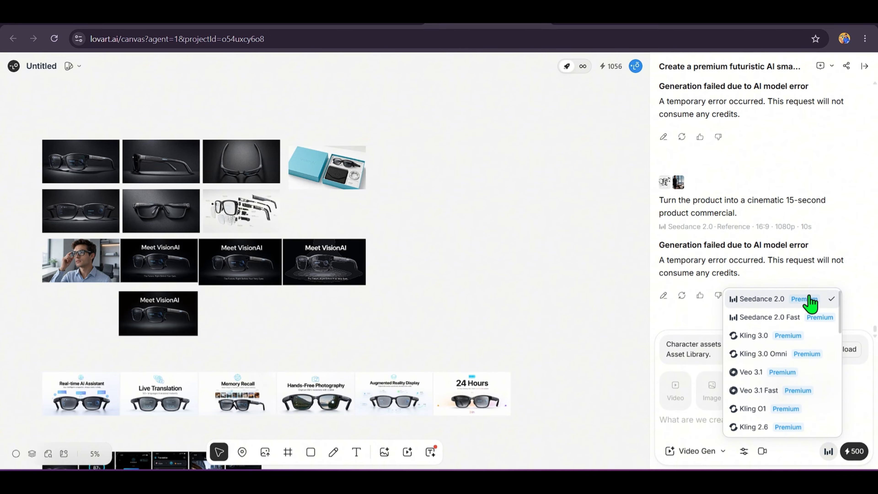
pyautogui.click(813, 319)
pyautogui.click(858, 455)
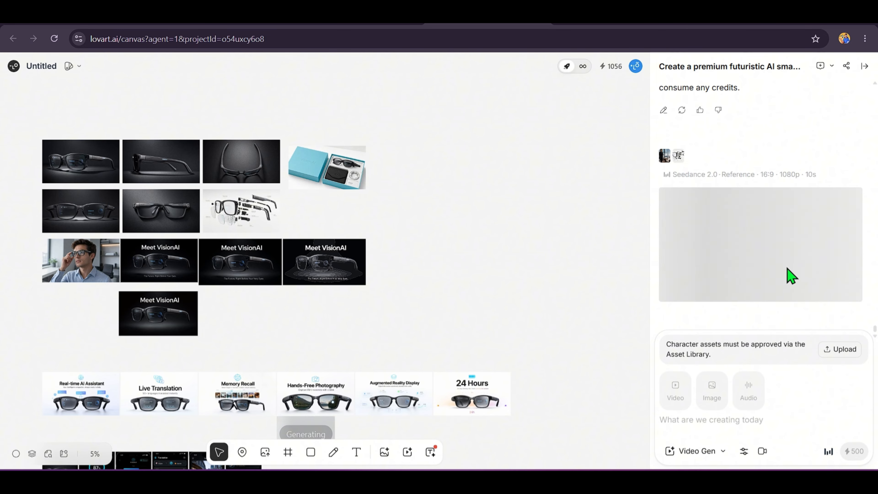
# Step: Find the VisionAI_Shot4_Macro_Face clip in the chat, play it in full screen and exit full screen
pyautogui.scroll(5, 810, 173)
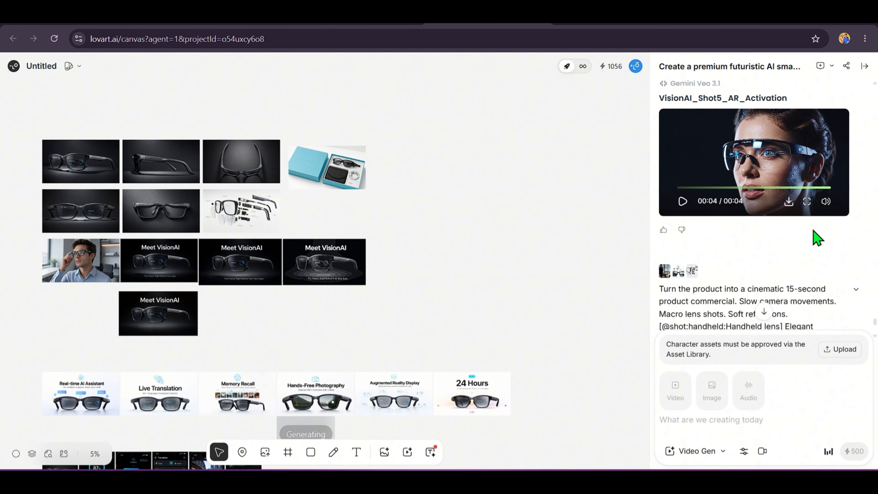
pyautogui.scroll(5, 813, 230)
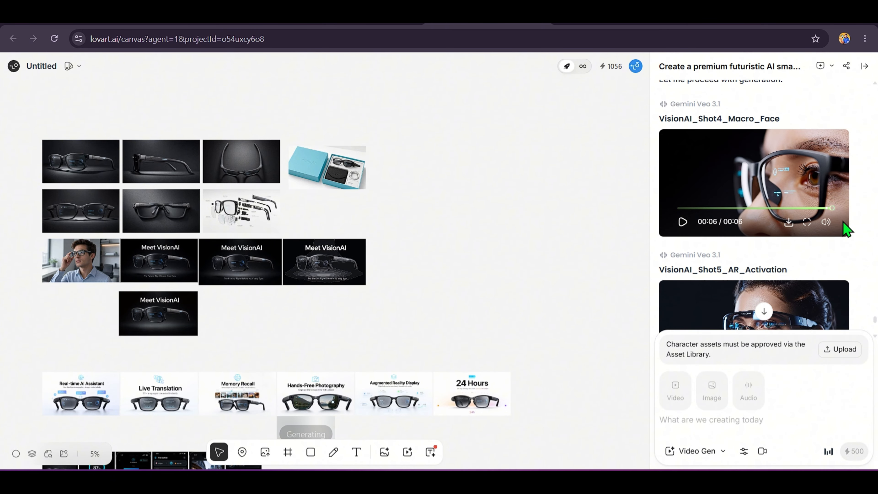
pyautogui.click(807, 222)
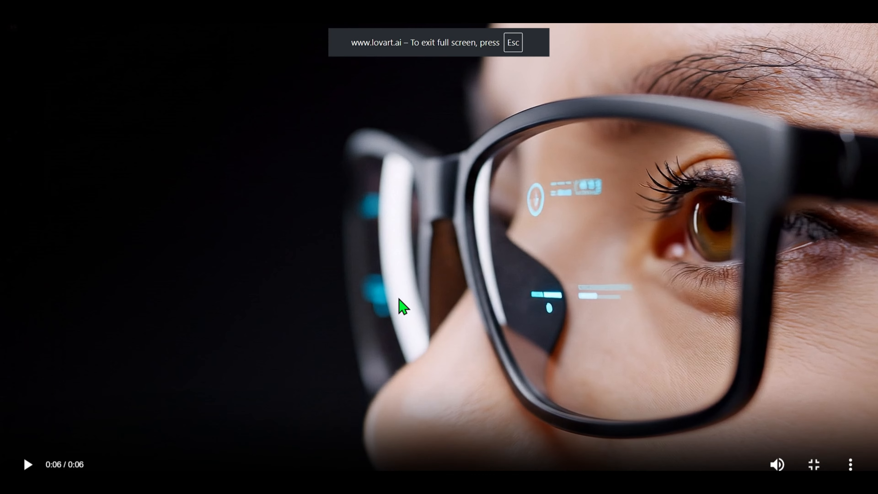
pyautogui.click(27, 465)
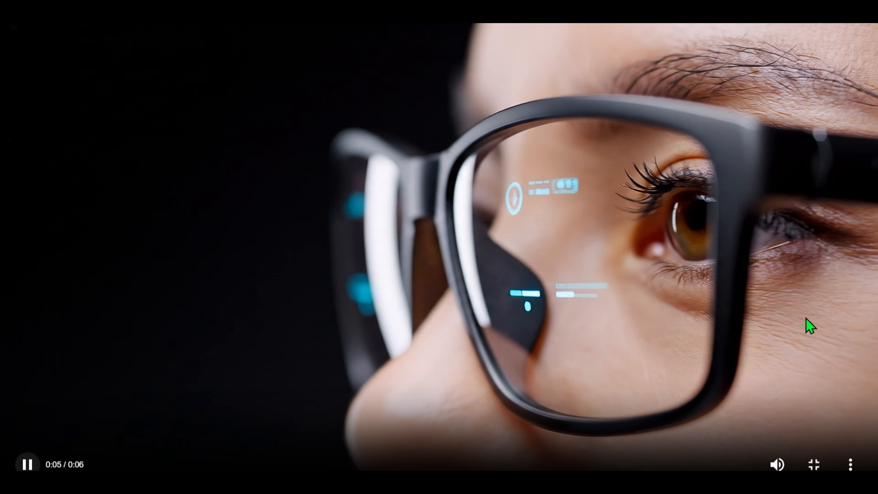
pyautogui.press('Escape')
# Step: Play the VisionAI_Shot5_AR_Activation clip in full screen, exit and look over the canvas images
pyautogui.click(807, 259)
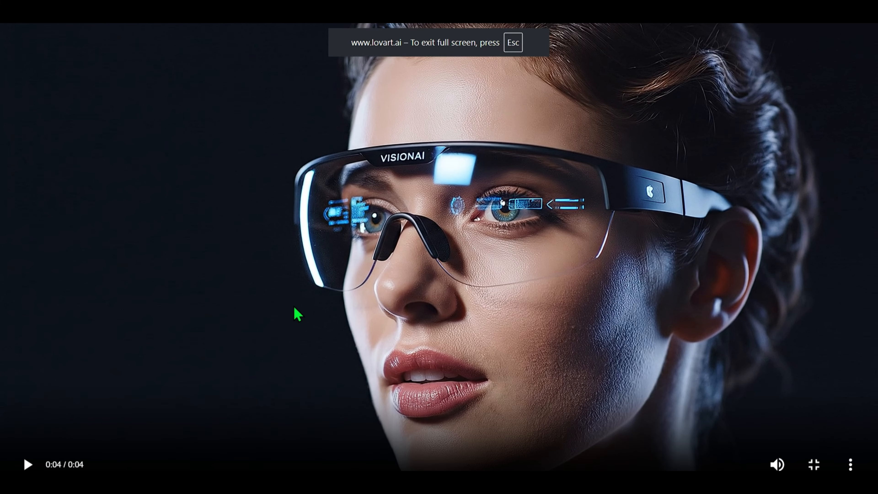
pyautogui.click(28, 464)
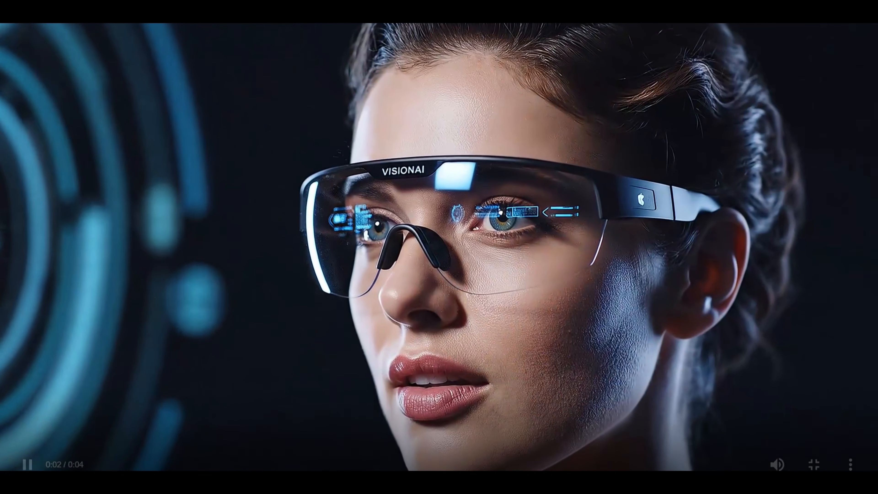
pyautogui.press('Escape')
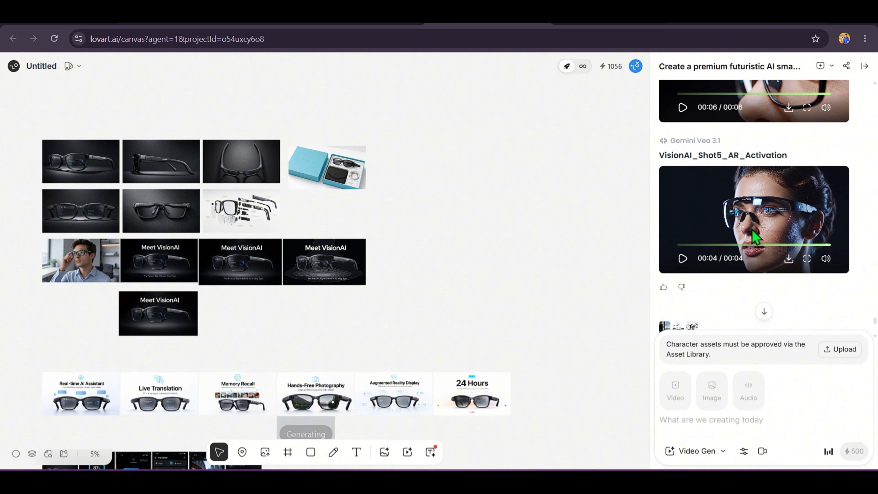
pyautogui.scroll(3, 482, 257)
pyautogui.scroll(-2, 484, 258)
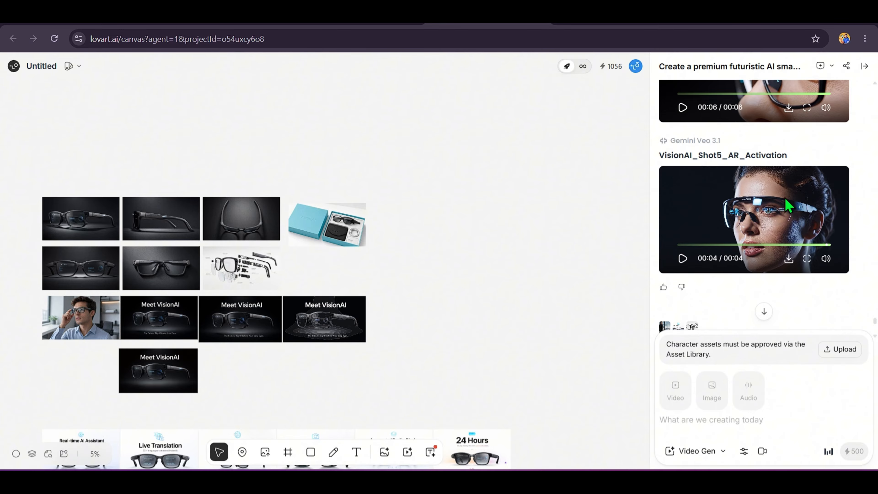
# Step: Move the generating video placeholder to the empty canvas area beside the app screens and put the Hands-Free Photography image back in its row
pyautogui.scroll(-3, 448, 281)
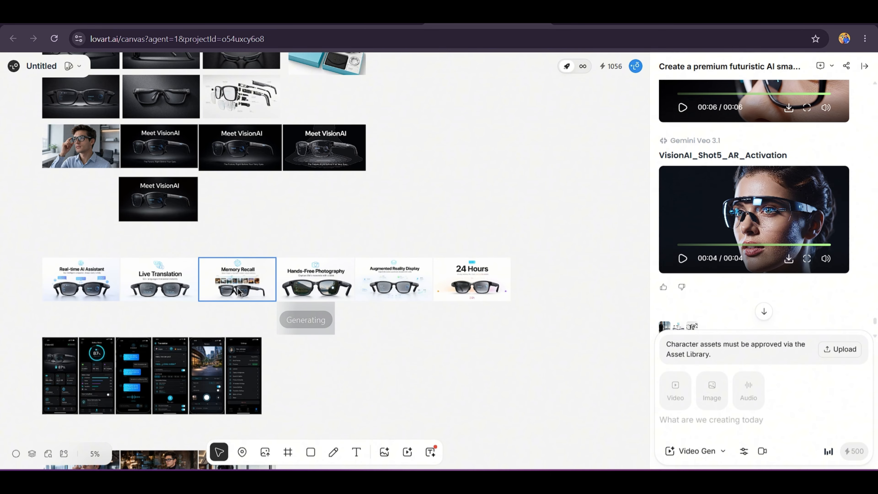
pyautogui.scroll(-1, 588, 299)
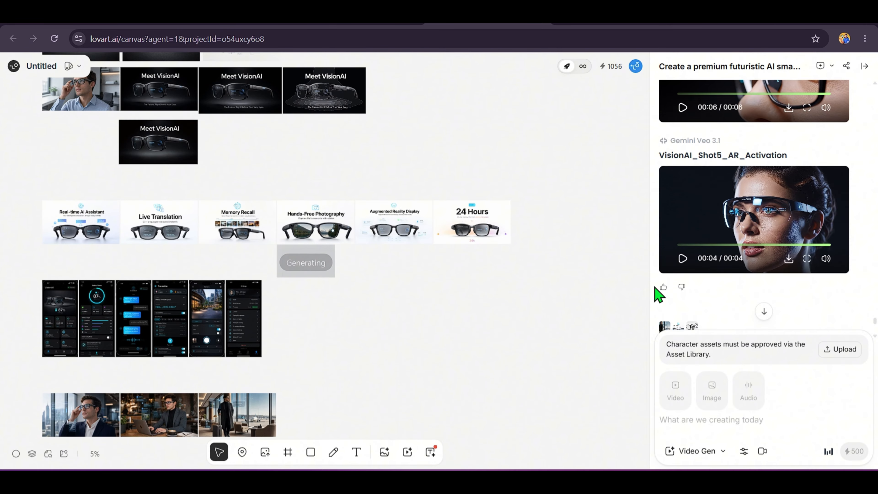
pyautogui.scroll(-6, 789, 254)
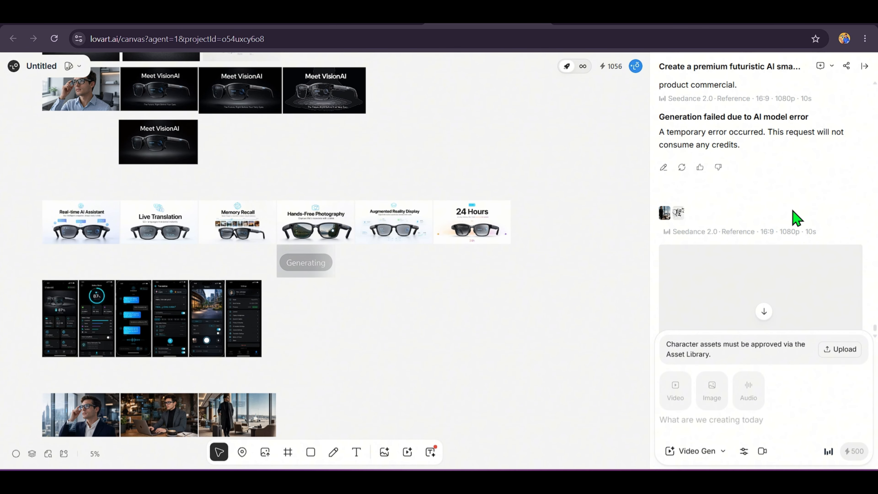
pyautogui.scroll(-2, 805, 209)
pyautogui.moveTo(332, 215)
pyautogui.mouseDown()
pyautogui.moveTo(341, 206)
pyautogui.moveTo(322, 208)
pyautogui.mouseUp()
pyautogui.moveTo(312, 261); pyautogui.dragTo(435, 335)
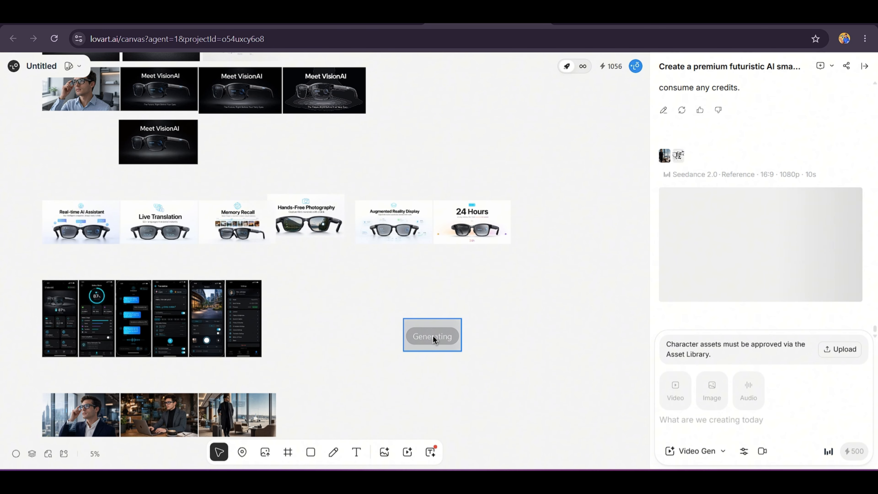
pyautogui.moveTo(304, 218); pyautogui.dragTo(304, 219)
pyautogui.moveTo(304, 218); pyautogui.dragTo(314, 231)
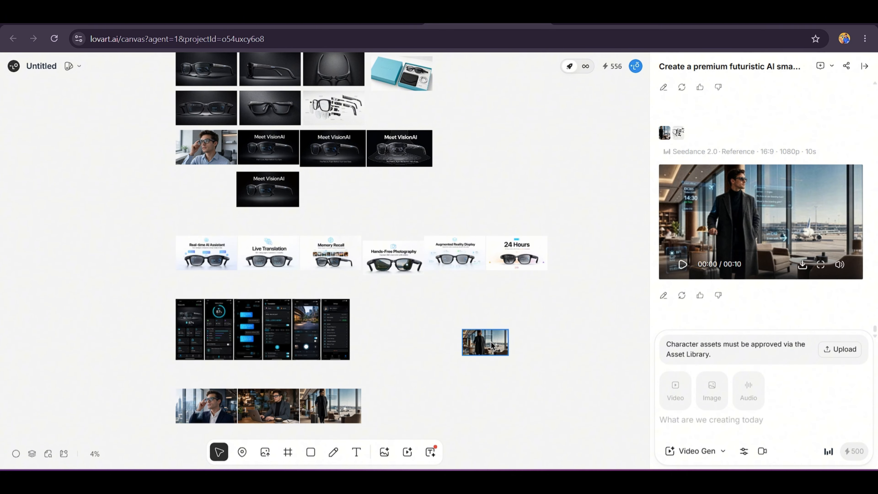
# Step: Enlarge the generated airport lounge video on the canvas, play the clip in full screen and exit full screen
pyautogui.moveTo(491, 345); pyautogui.dragTo(507, 368)
pyautogui.click(587, 336)
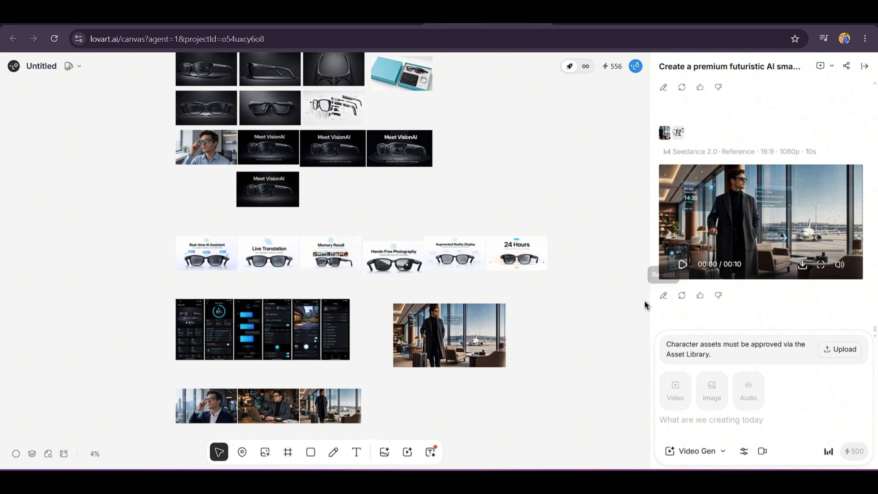
pyautogui.click(821, 265)
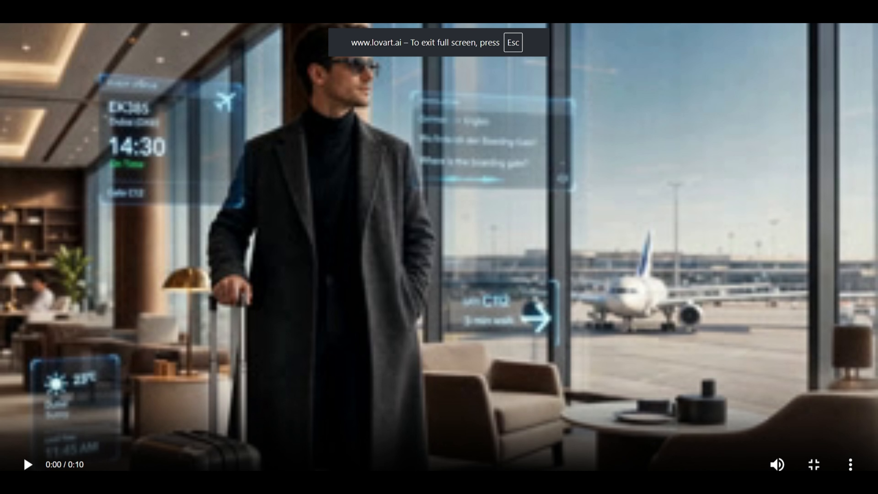
pyautogui.click(28, 465)
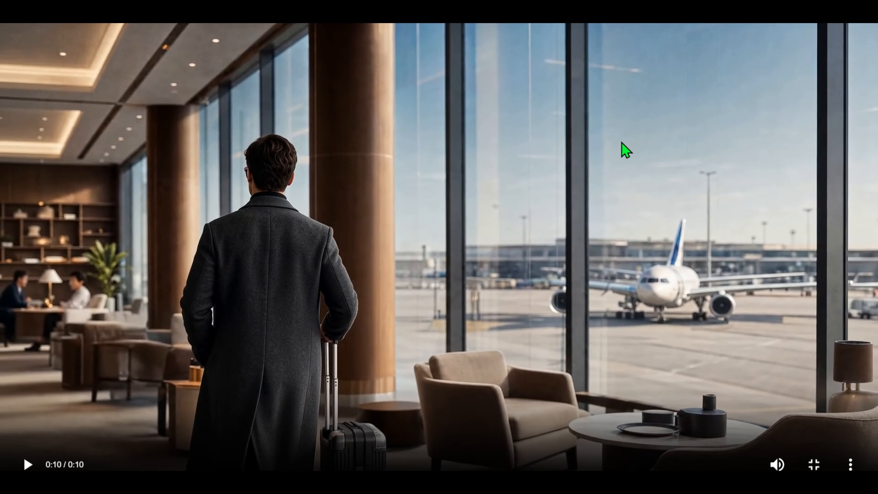
pyautogui.press('Escape')
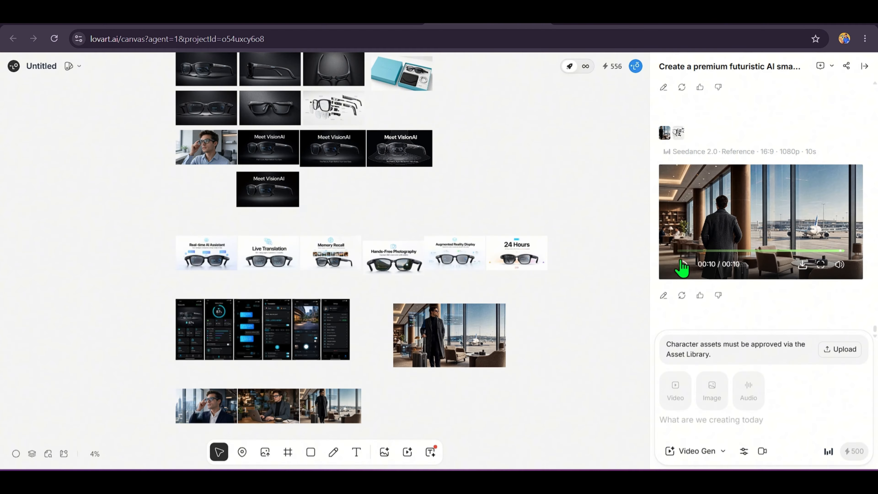
# Step: Select all images and the video on the canvas and arrange them in one frame with Auto Layout
pyautogui.scroll(-3, 641, 300)
pyautogui.scroll(2, 640, 300)
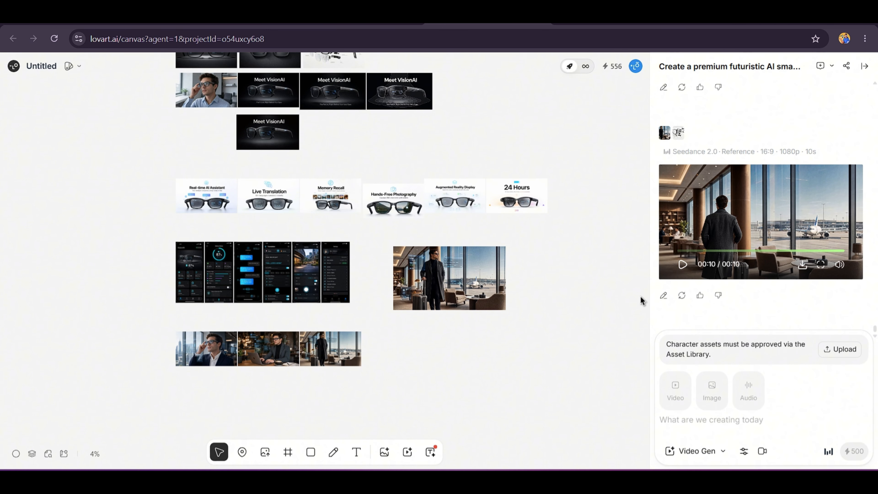
pyautogui.scroll(-2, 566, 394)
pyautogui.moveTo(588, 417); pyautogui.dragTo(221, 79)
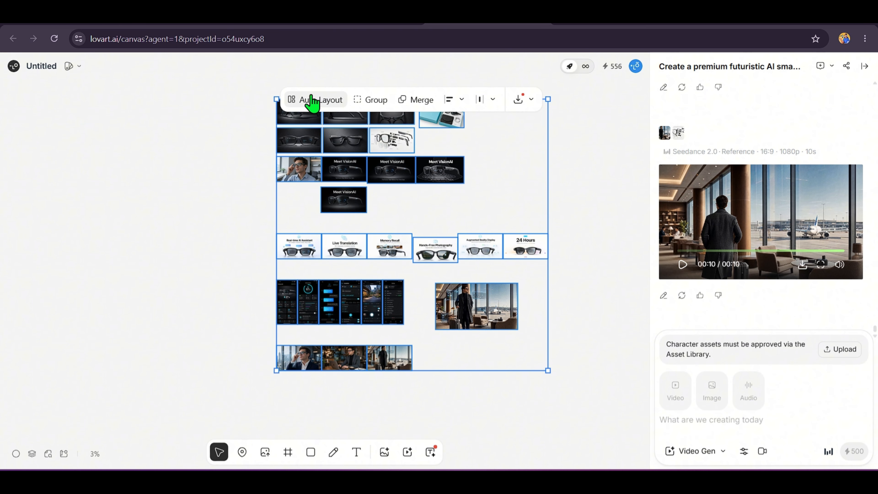
pyautogui.click(310, 102)
pyautogui.scroll(1, 518, 220)
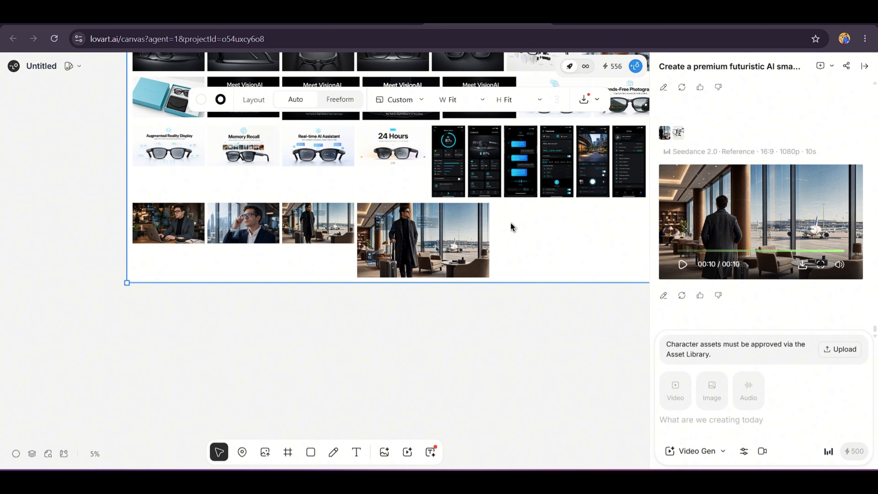
pyautogui.moveTo(629, 265); pyautogui.dragTo(497, 379)
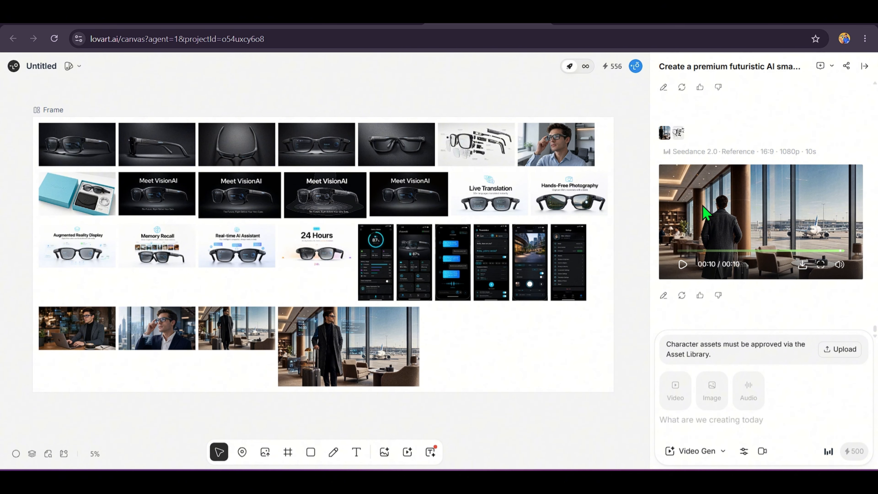
# Step: Switch the chat from Video Gen to Agent mode and choose the Instagram Post skill from the Social Media skills
pyautogui.click(700, 452)
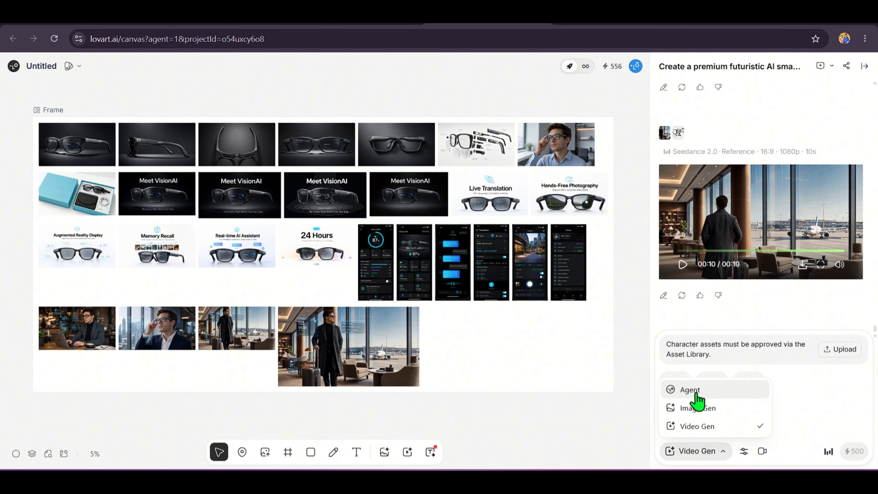
pyautogui.click(699, 390)
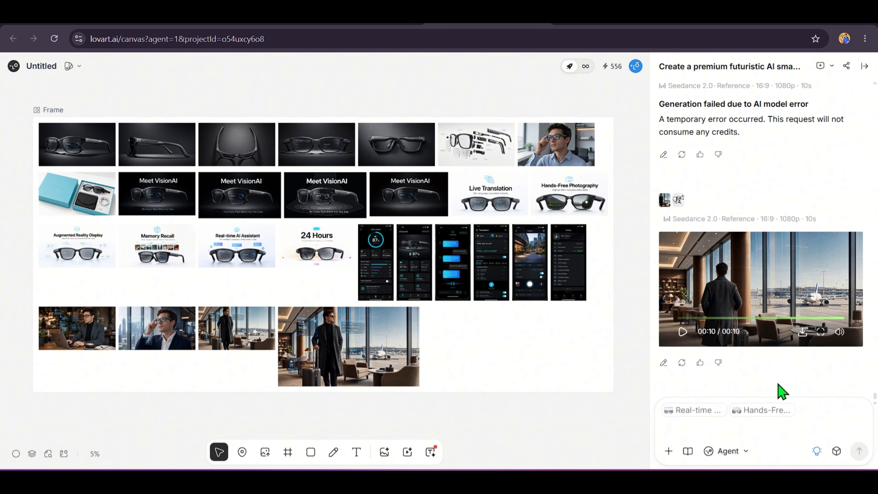
pyautogui.click(689, 452)
pyautogui.click(731, 290)
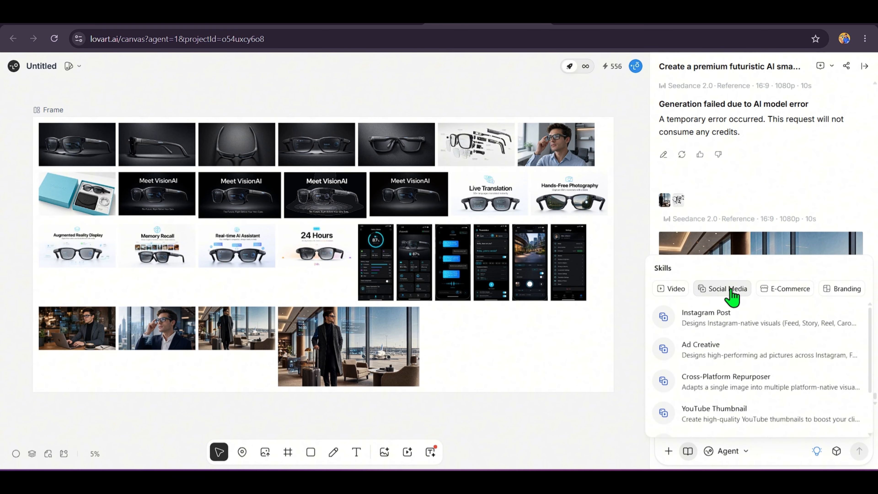
pyautogui.scroll(-1, 788, 345)
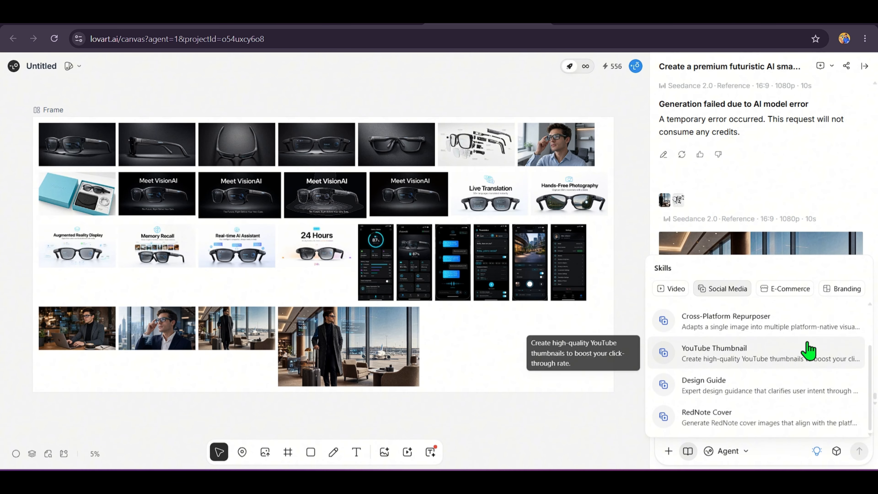
pyautogui.scroll(1, 802, 364)
pyautogui.click(768, 320)
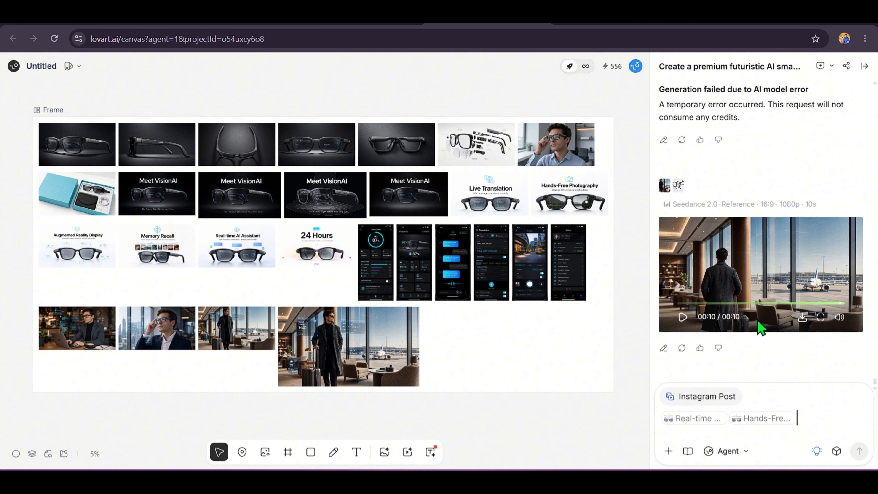
# Step: Clear the Real-time and Hands-Free image references and the Instagram Post skill from the prompt
pyautogui.press('BackSpace')
pyautogui.press('BackSpace')
pyautogui.press('BackSpace')
pyautogui.press('BackSpace')
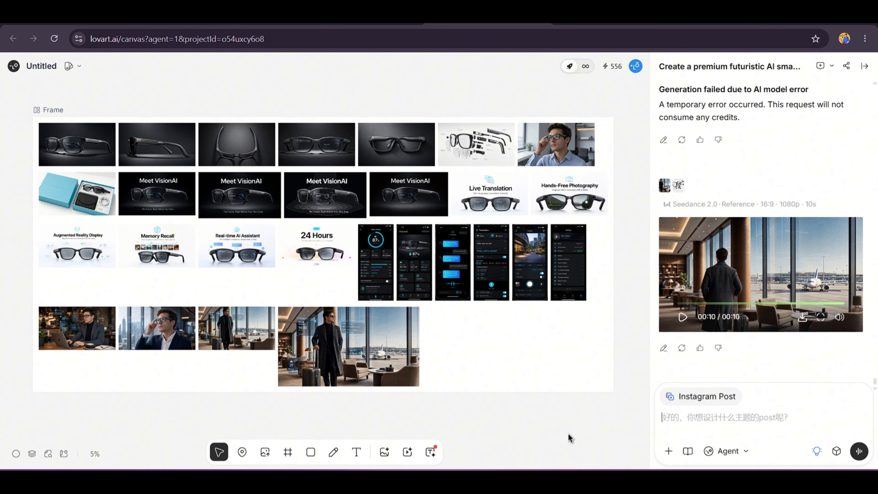
pyautogui.press('BackSpace')
# Step: Apply the Instagram Post skill from the Social Media skills and attach the 24 Hours glasses image to the prompt
pyautogui.click(688, 451)
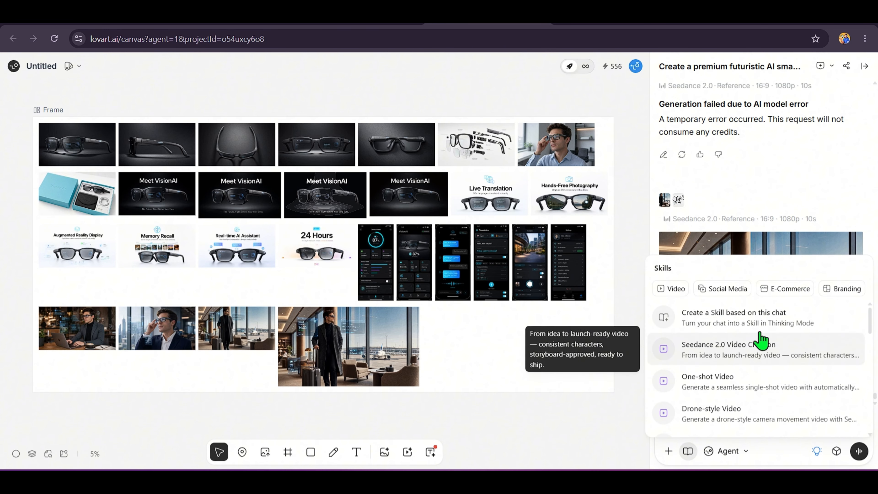
pyautogui.click(727, 291)
pyautogui.click(775, 316)
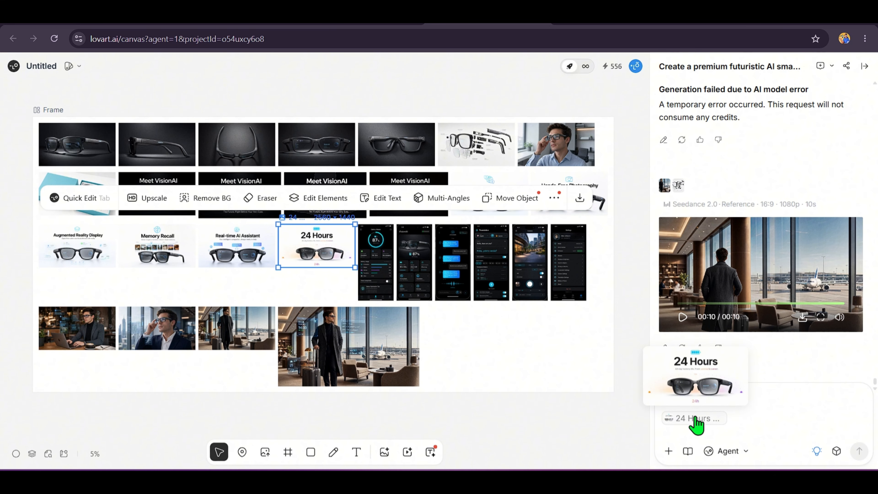
pyautogui.click(738, 419)
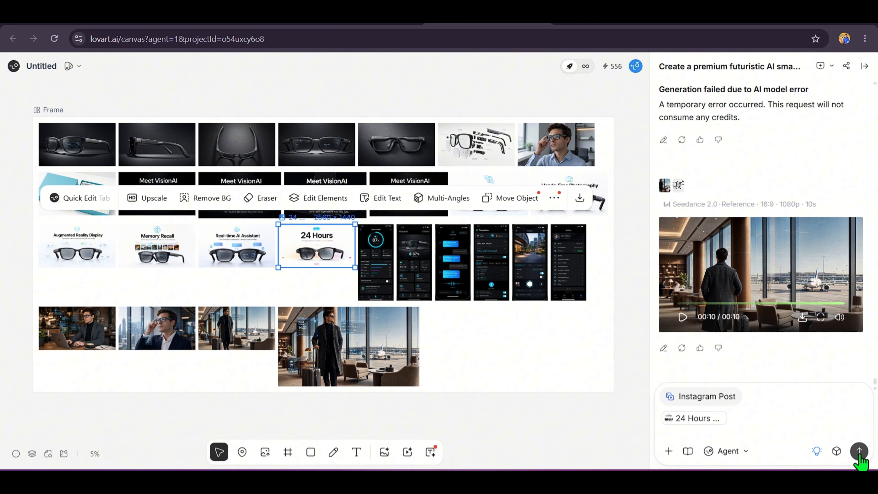
pyautogui.click(549, 422)
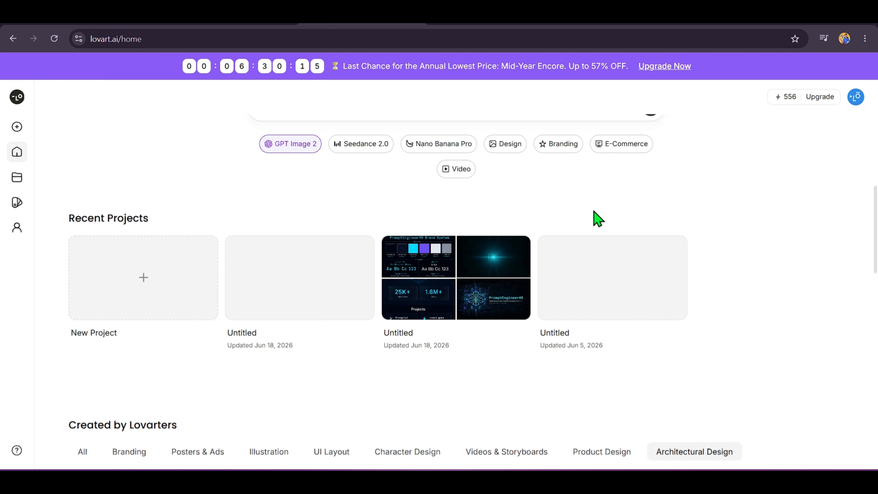
# Step: On the Lovart home page, choose the Design category and load the example prompt "Design a ceramic dinnerware set."
pyautogui.scroll(5, 819, 228)
pyautogui.click(818, 229)
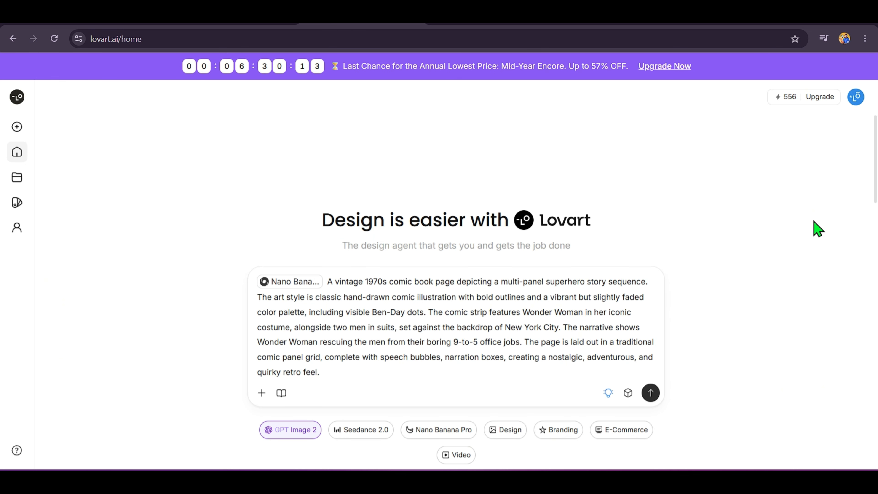
pyautogui.scroll(-2, 818, 228)
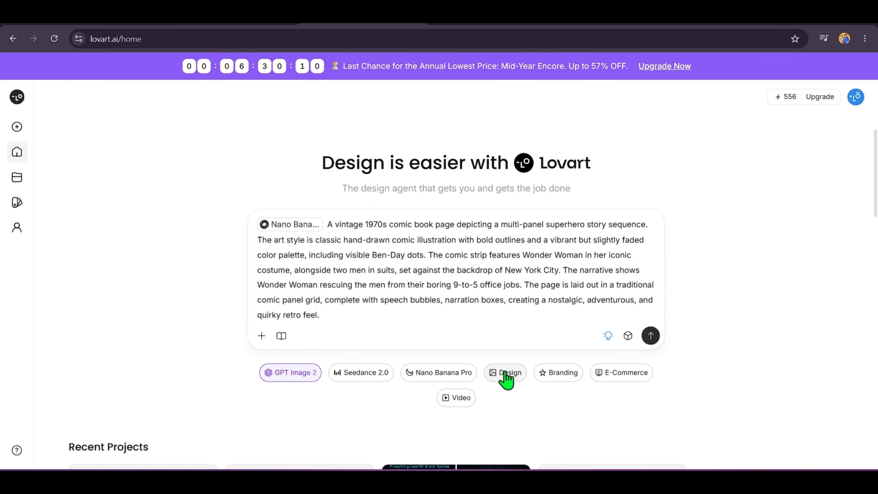
pyautogui.click(506, 373)
pyautogui.scroll(-4, 506, 377)
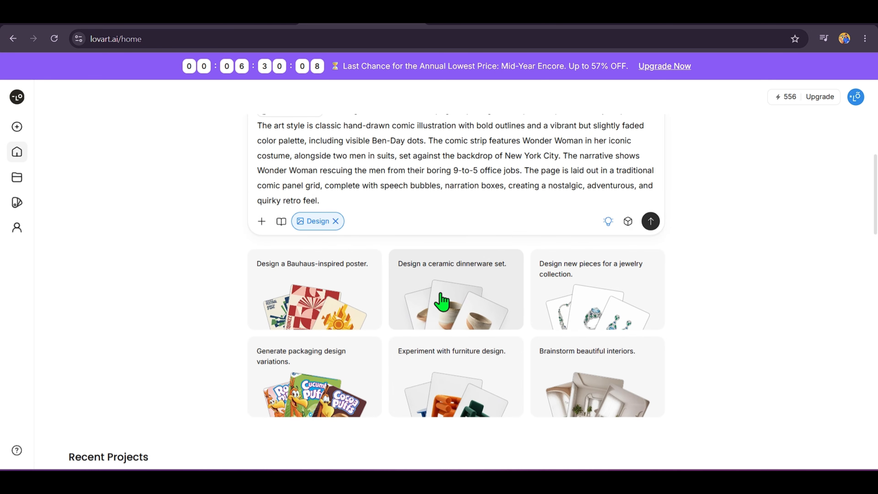
pyautogui.click(443, 301)
pyautogui.scroll(4, 498, 301)
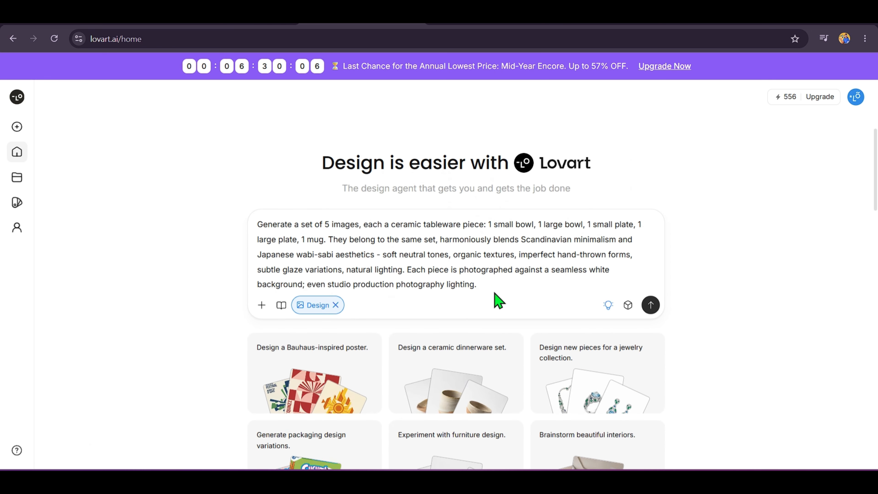